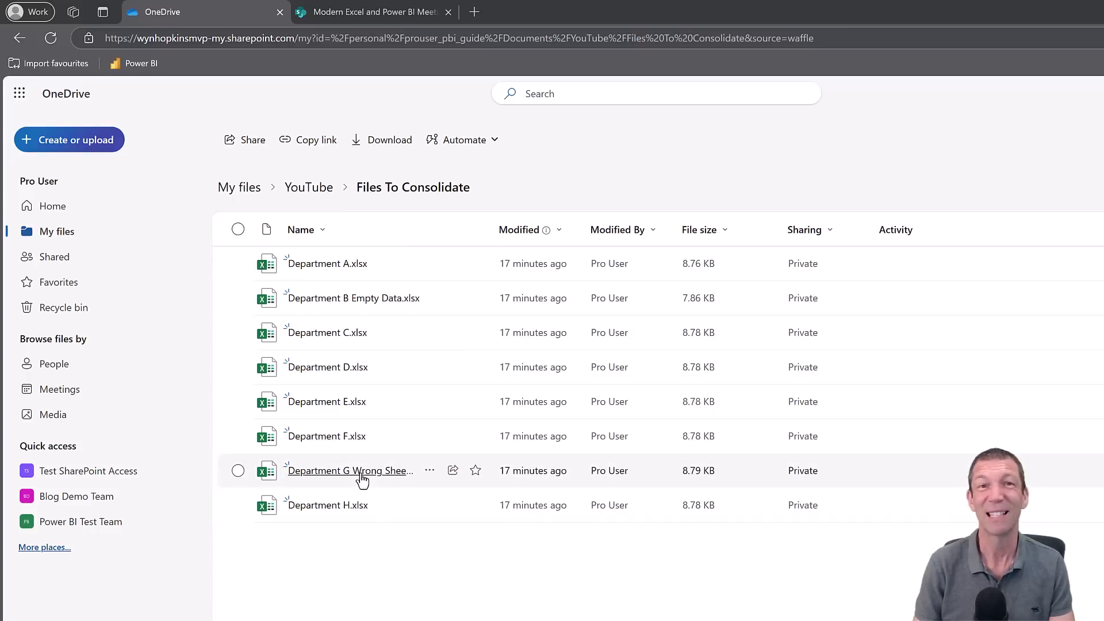
# - Examine the site portion of the Files To Consolidate folder's web address in OneDrive
pyautogui.moveTo(362, 479)
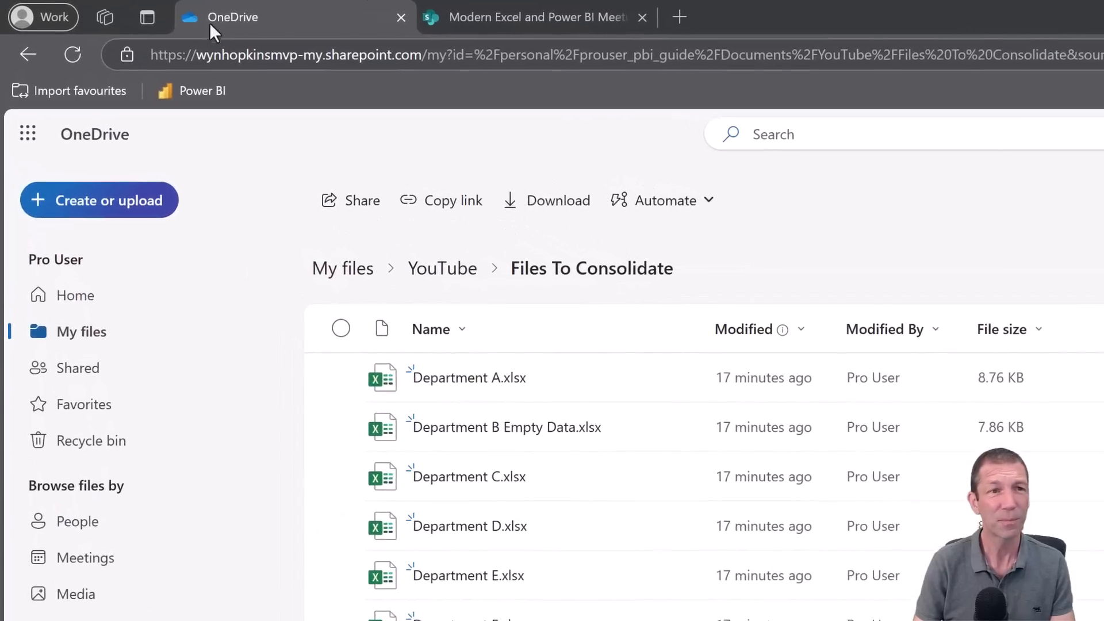
pyautogui.click(151, 53)
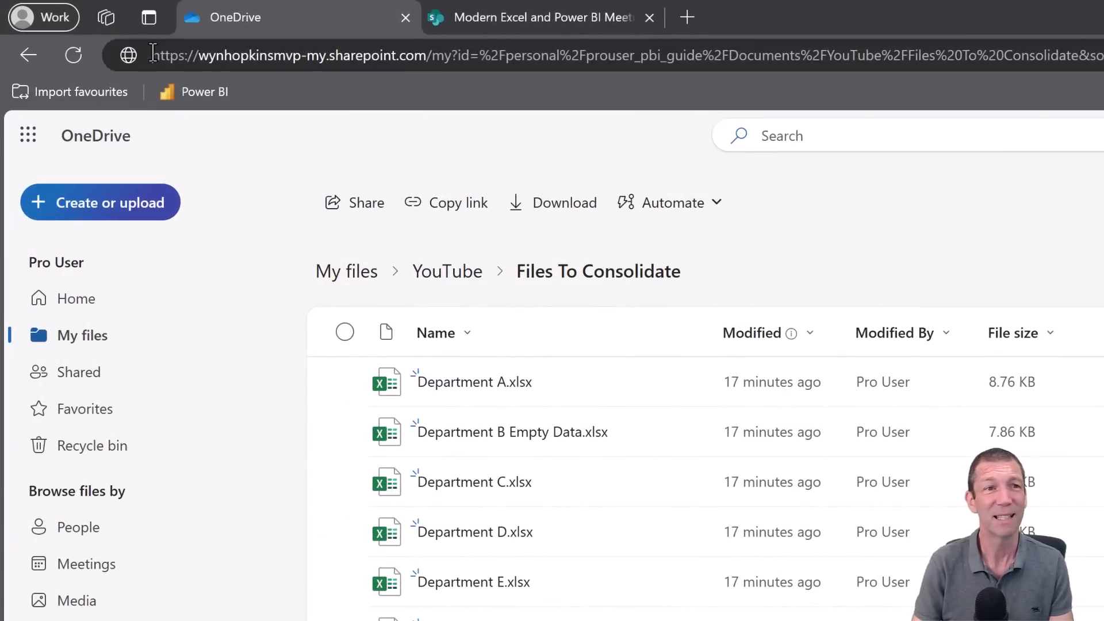
pyautogui.moveTo(152, 53); pyautogui.dragTo(695, 57)
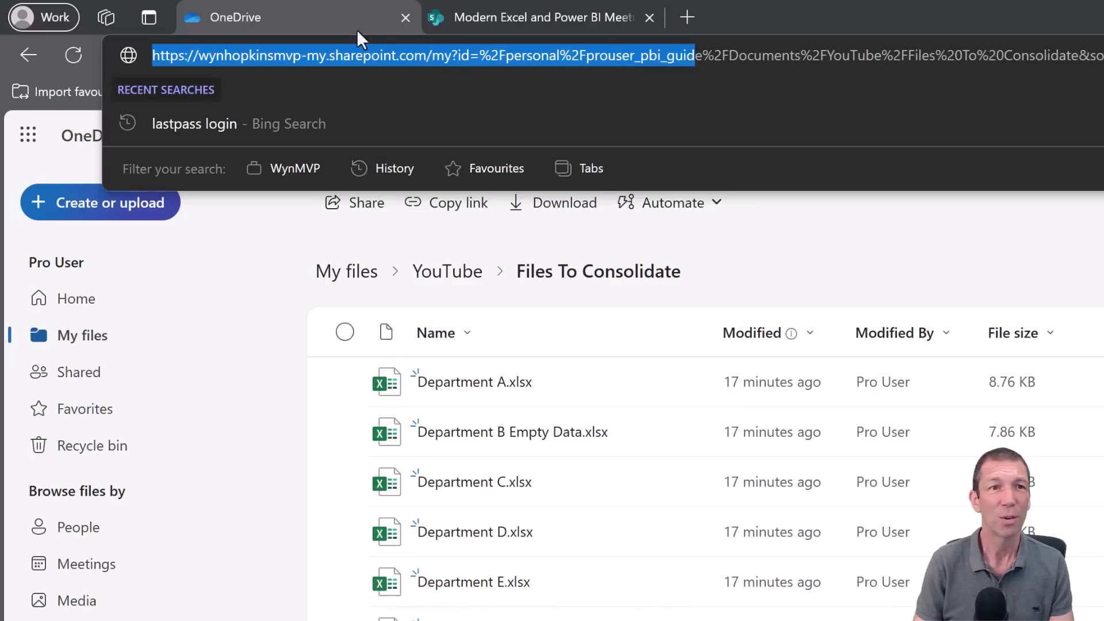
pyautogui.press('Escape')
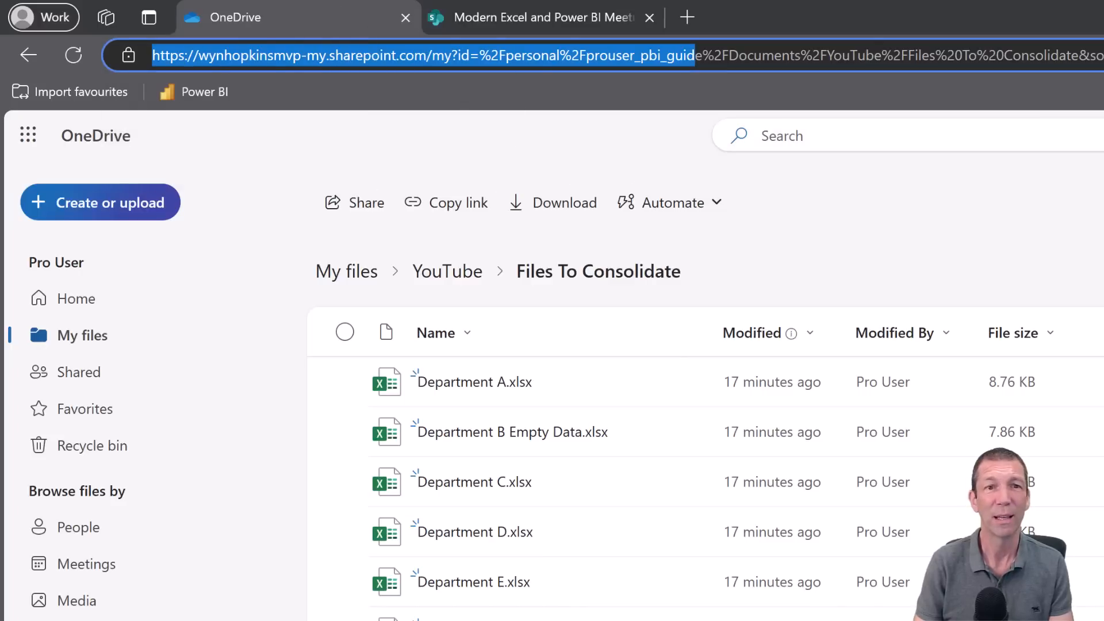
pyautogui.click(621, 277)
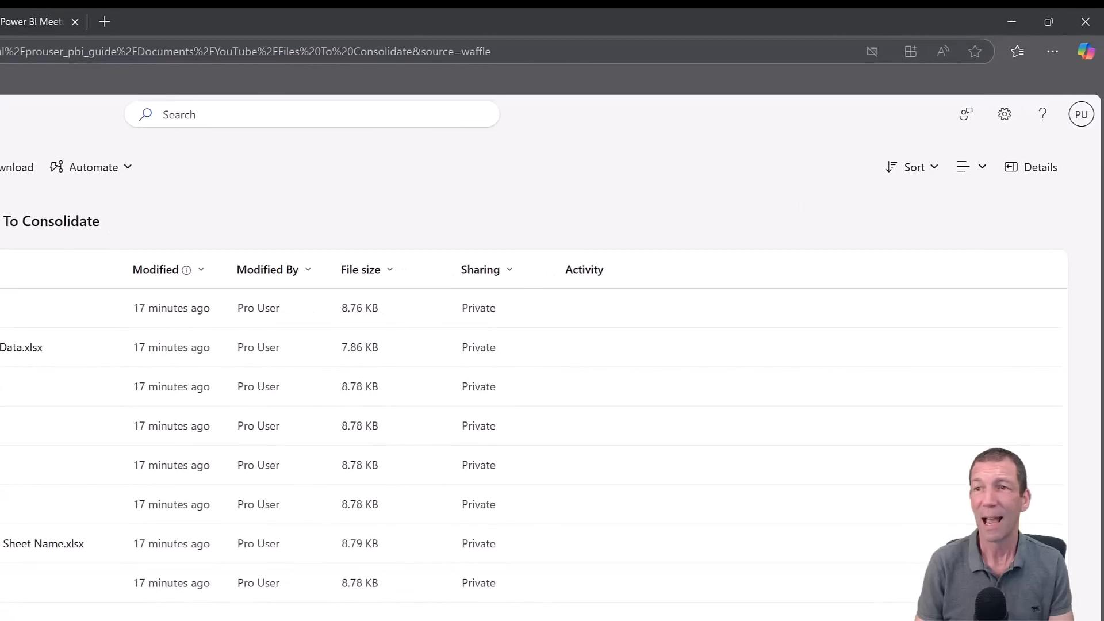
# - Show the Files To Consolidate folder's details down to its path
pyautogui.click(1020, 173)
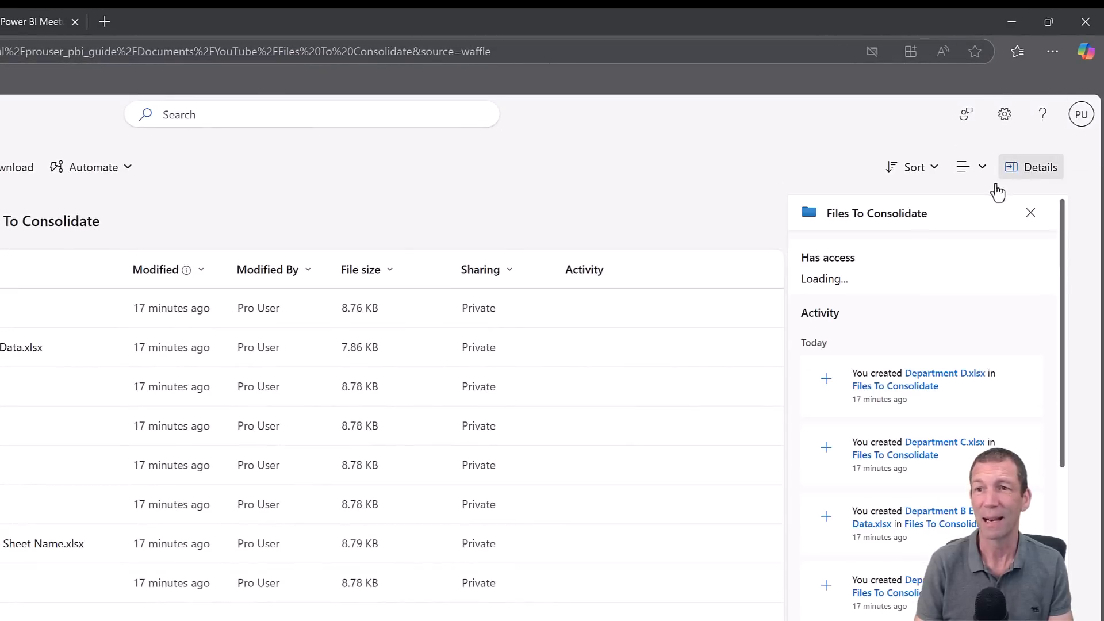
pyautogui.scroll(-5, 968, 276)
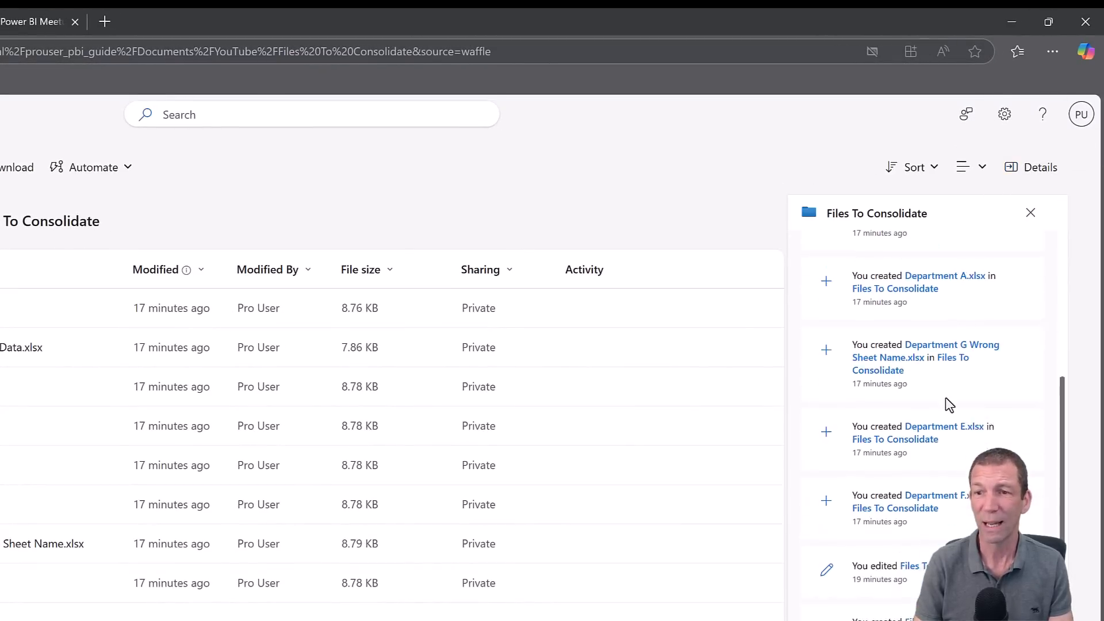
pyautogui.scroll(-5, 942, 403)
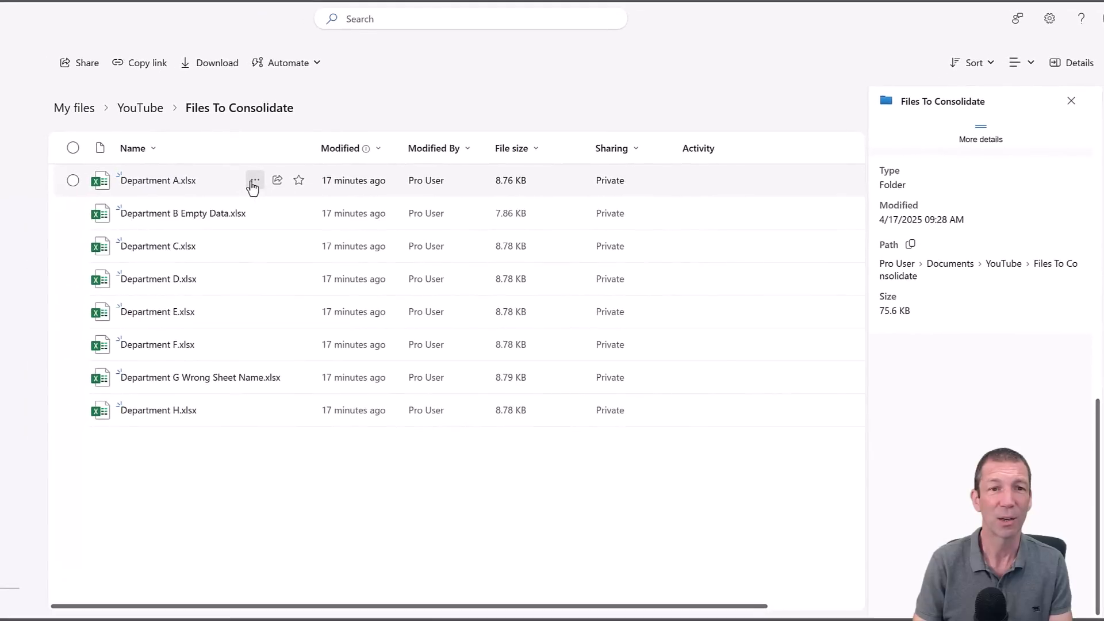
# - Examine the details of Department A.xlsx down to its path, and clear the file selection
pyautogui.click(254, 180)
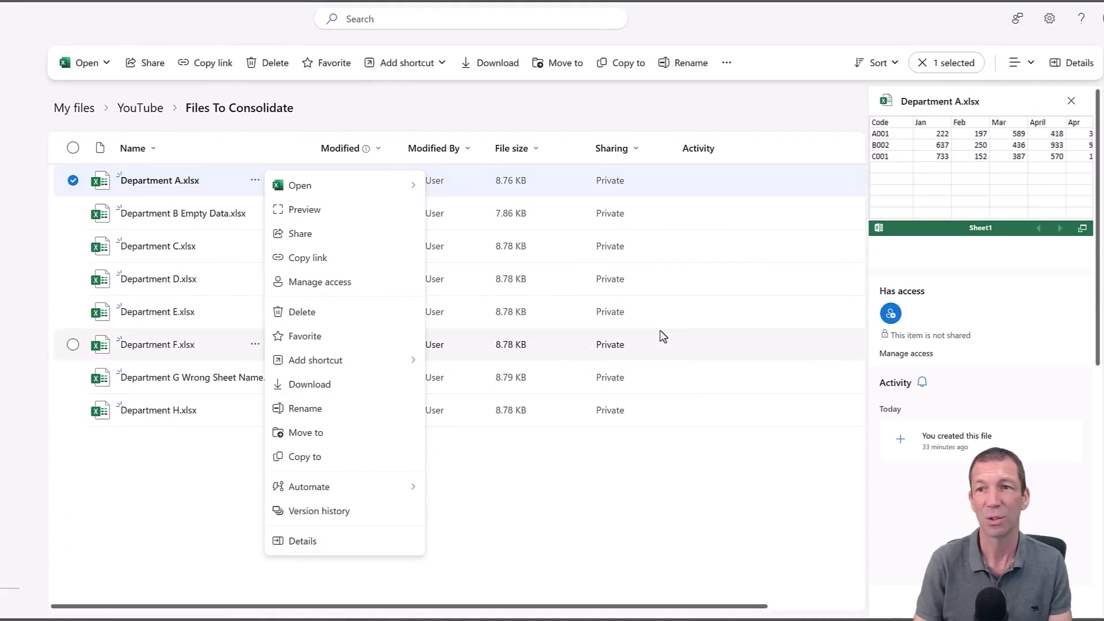
pyautogui.scroll(-3, 931, 330)
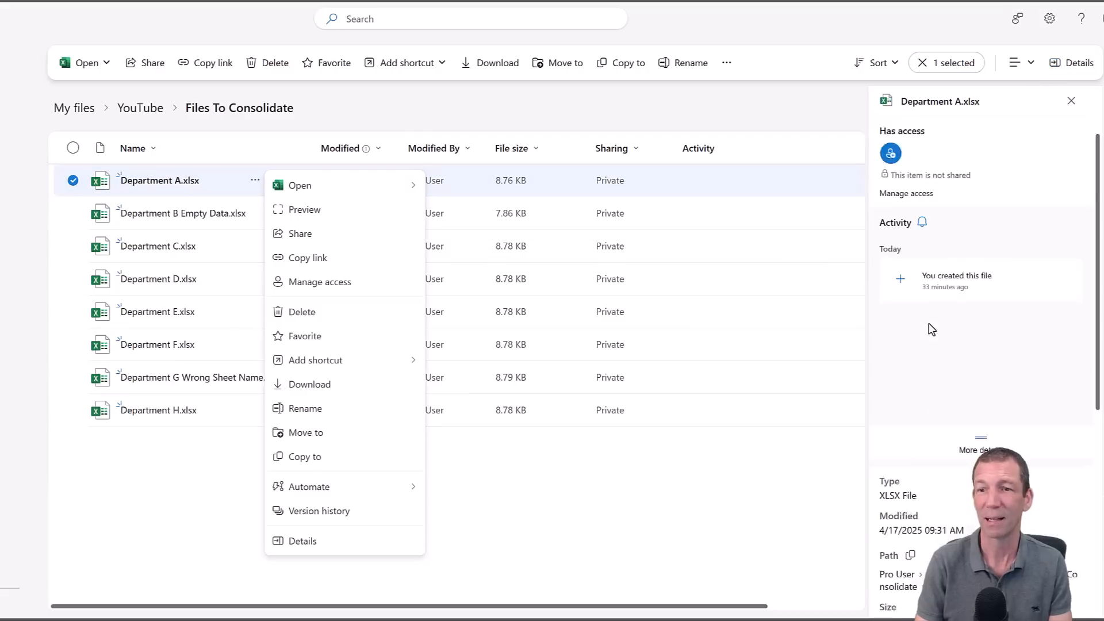
pyautogui.scroll(-5, 936, 312)
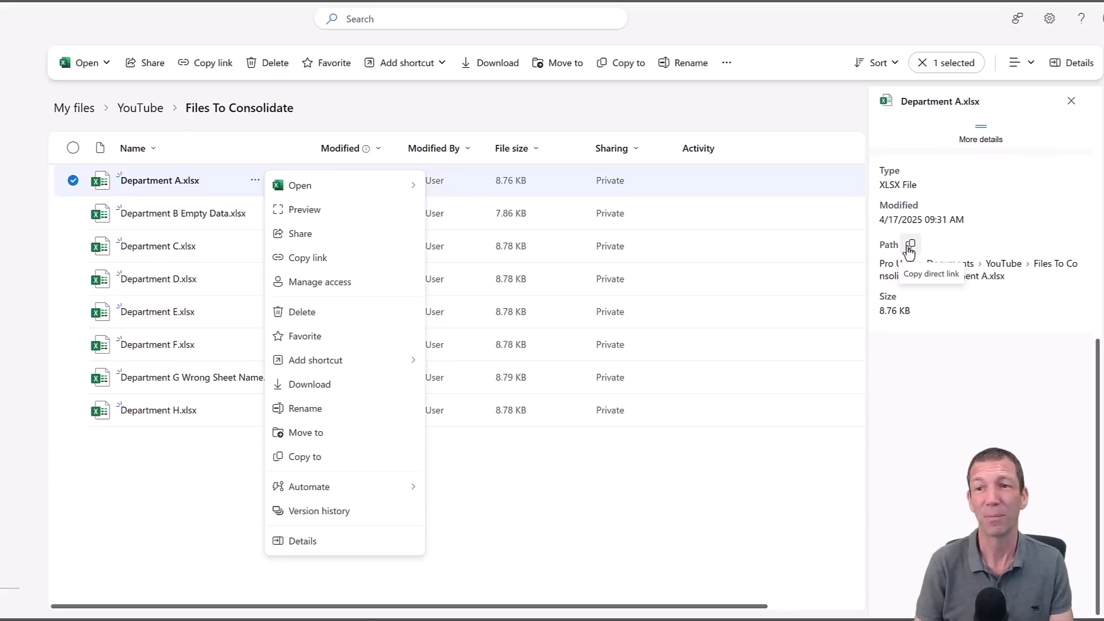
pyautogui.click(435, 119)
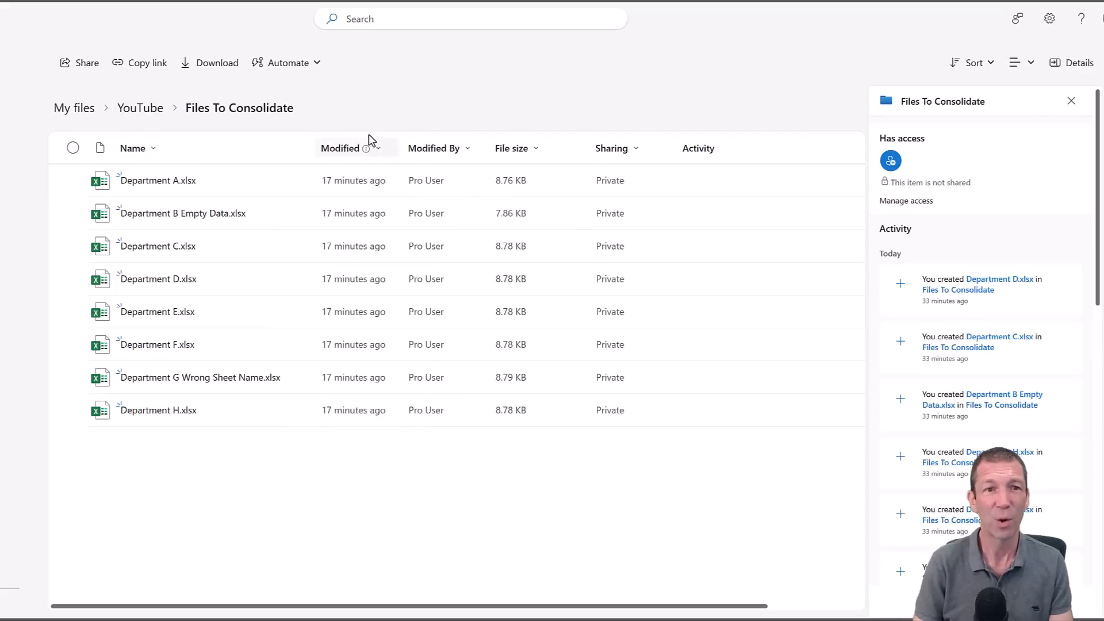
# - Copy the direct link of the Files To Consolidate folder from its details
pyautogui.click(1060, 64)
pyautogui.scroll(-10, 998, 167)
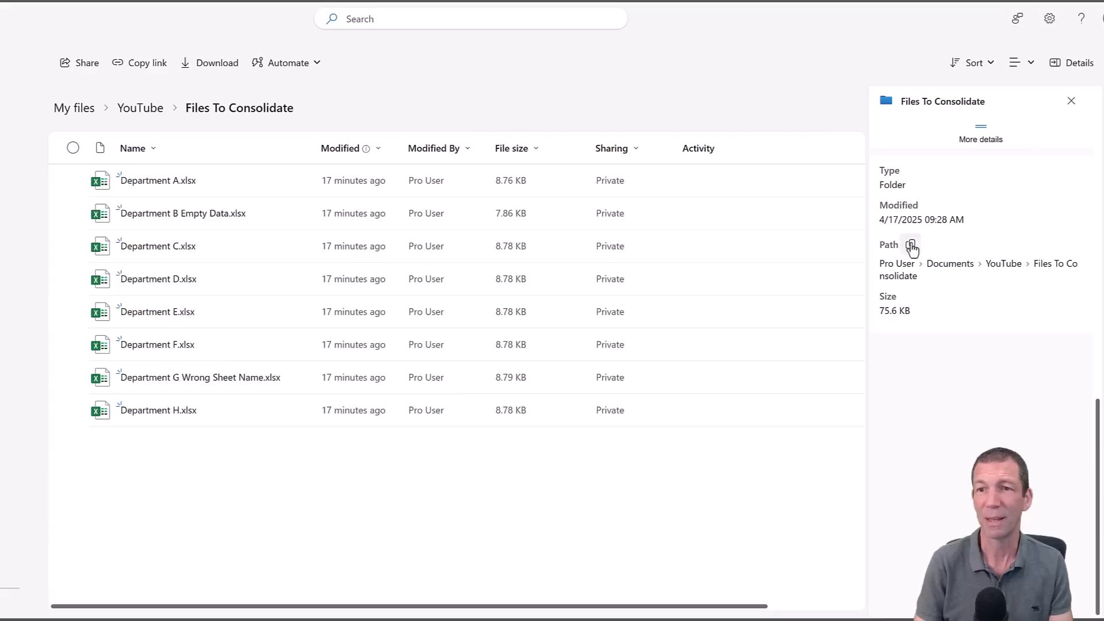
pyautogui.click(914, 247)
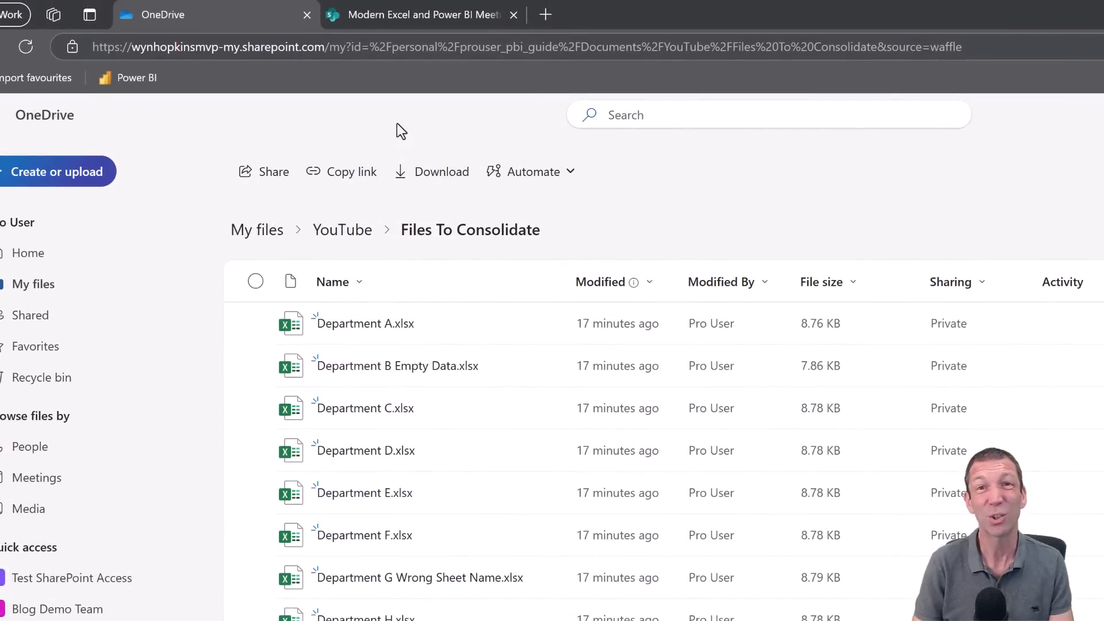
# - Examine the site-level part of the Modern Excel and Power BI Meetup Group's SharePoint address and return to OneDrive
pyautogui.click(389, 8)
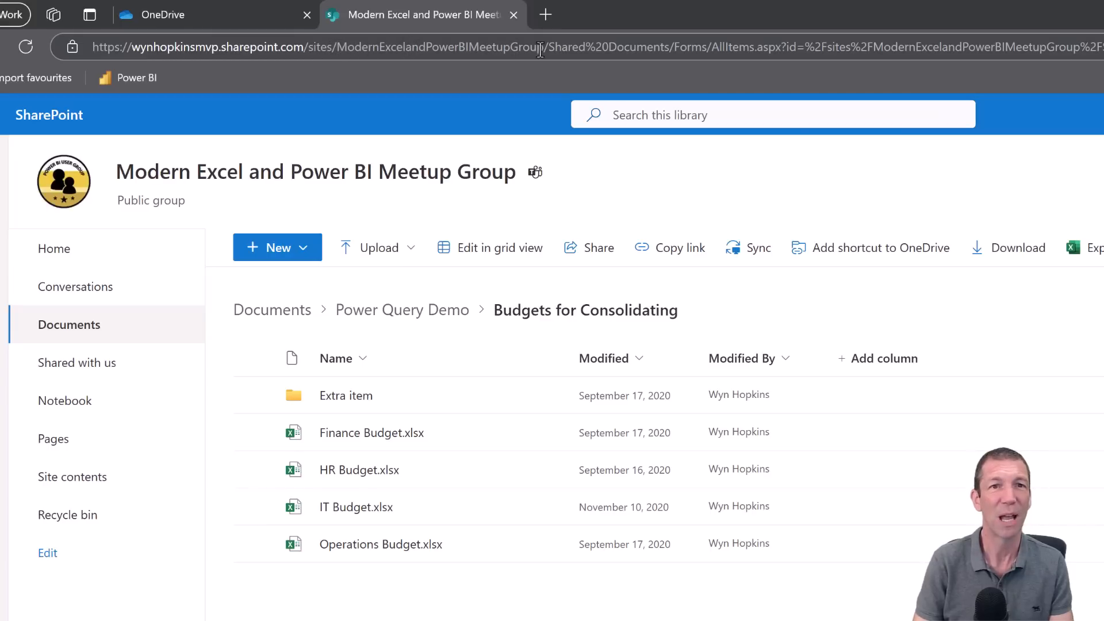
pyautogui.moveTo(544, 49); pyautogui.dragTo(37, 39)
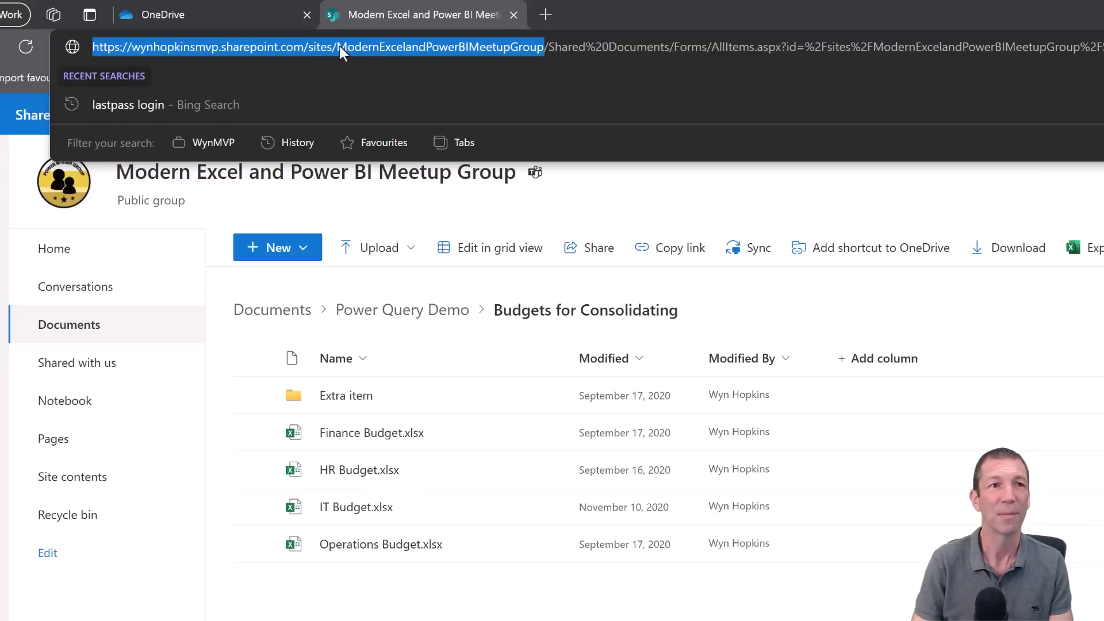
pyautogui.click(238, 16)
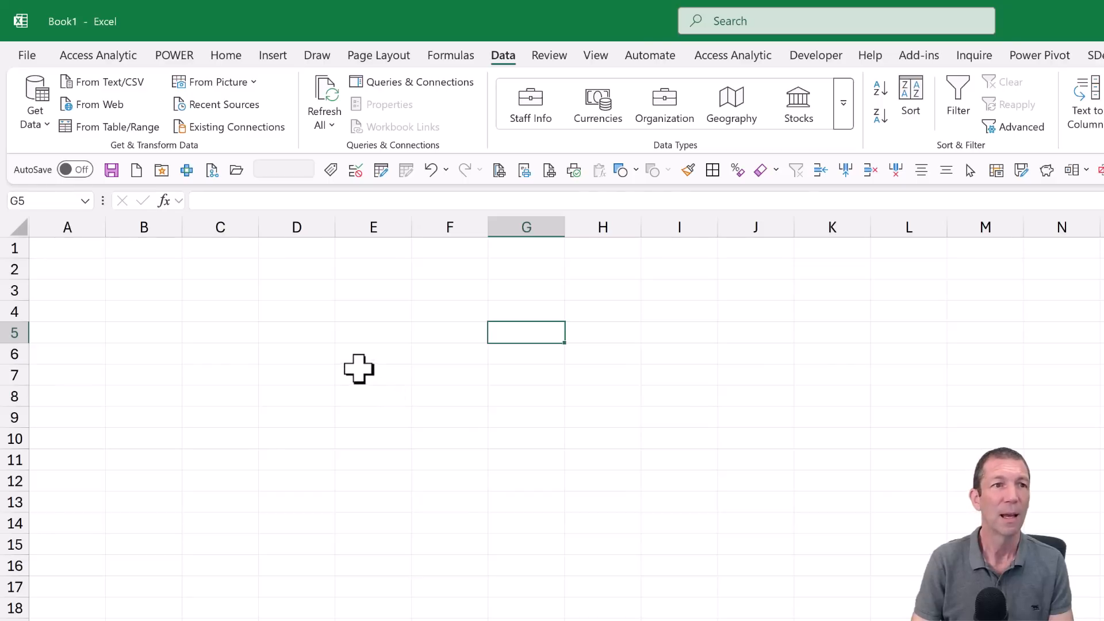
# - In Excel, start a data import from a SharePoint folder and enter the copied folder link as the site URL
pyautogui.click(37, 117)
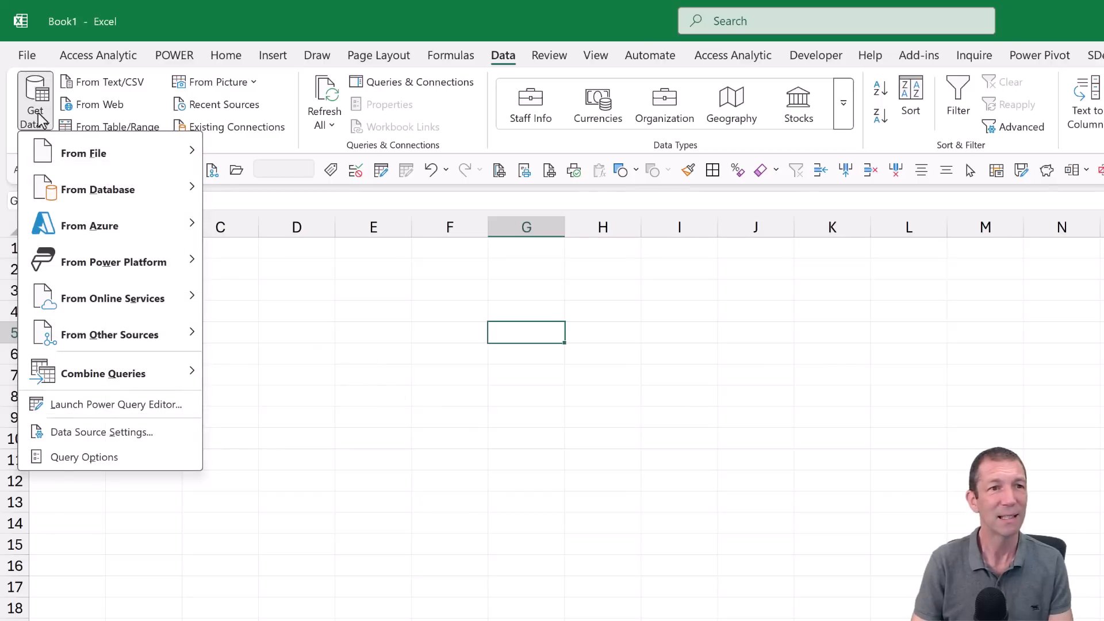
pyautogui.moveTo(115, 153)
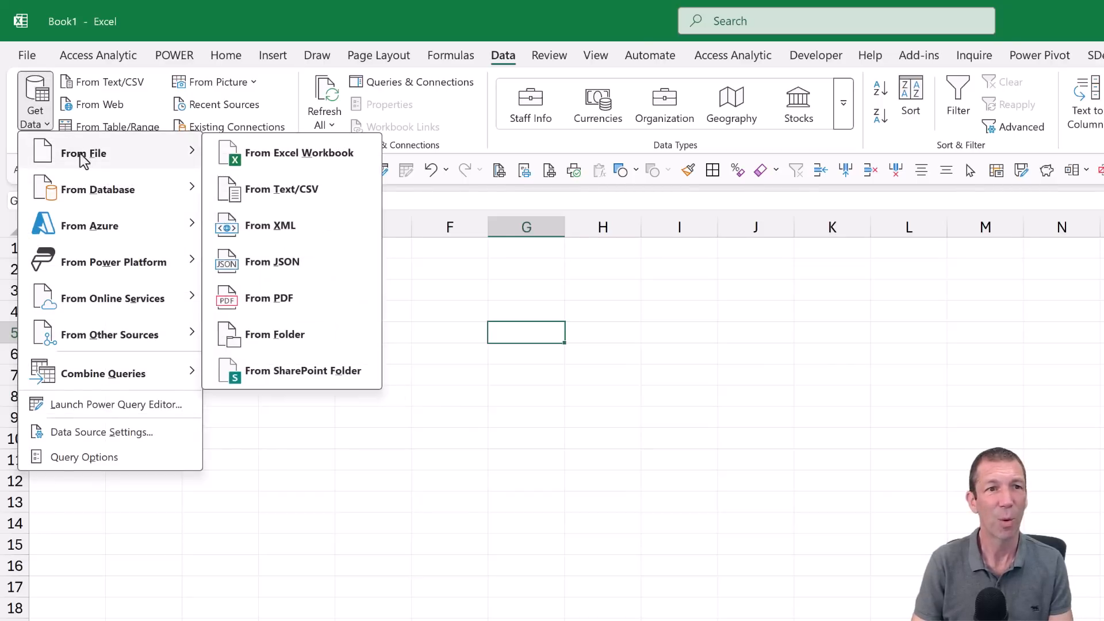
pyautogui.click(278, 373)
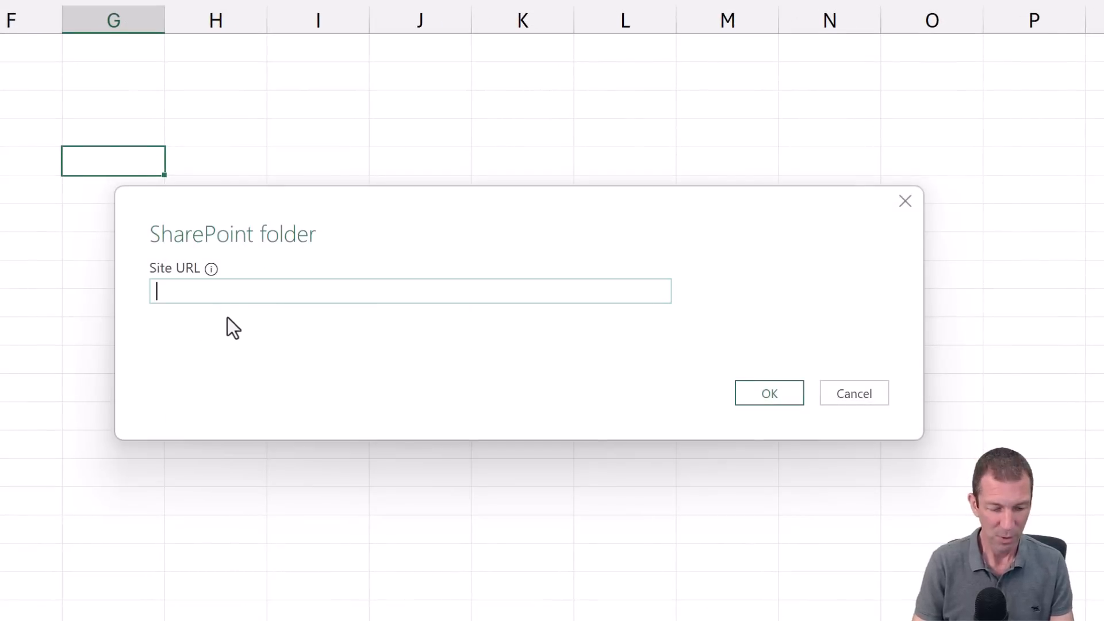
pyautogui.hotkey('ctrl', 'v')
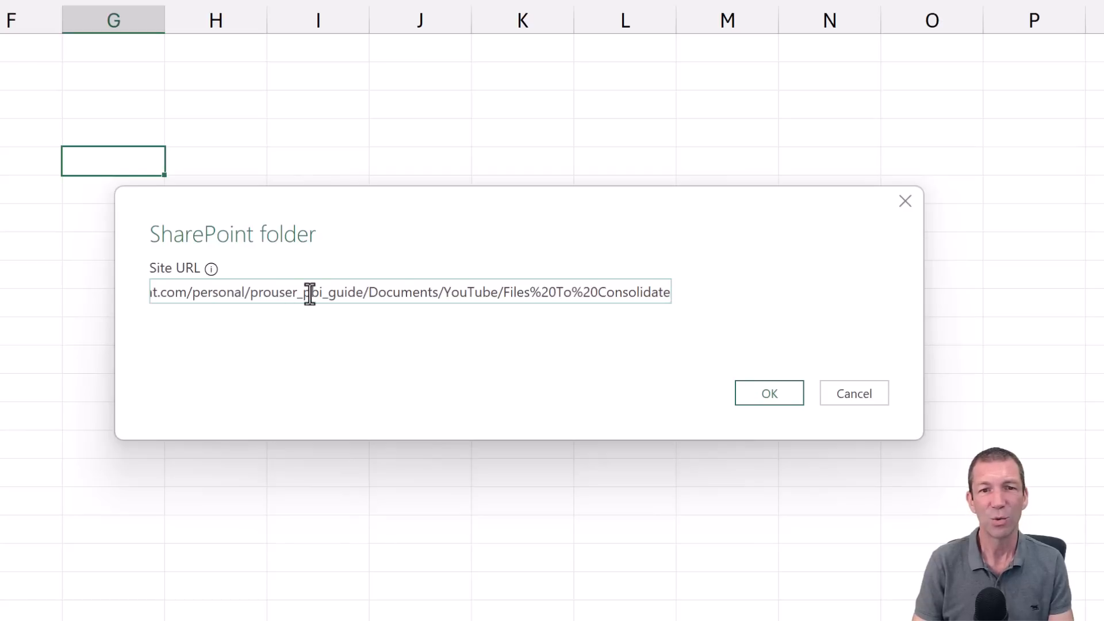
# - Remove Documents/YouTube/Files%20To%20Consolidate from the end of the site URL and submit the root address
pyautogui.click(373, 292)
pyautogui.moveTo(373, 291); pyautogui.dragTo(696, 330)
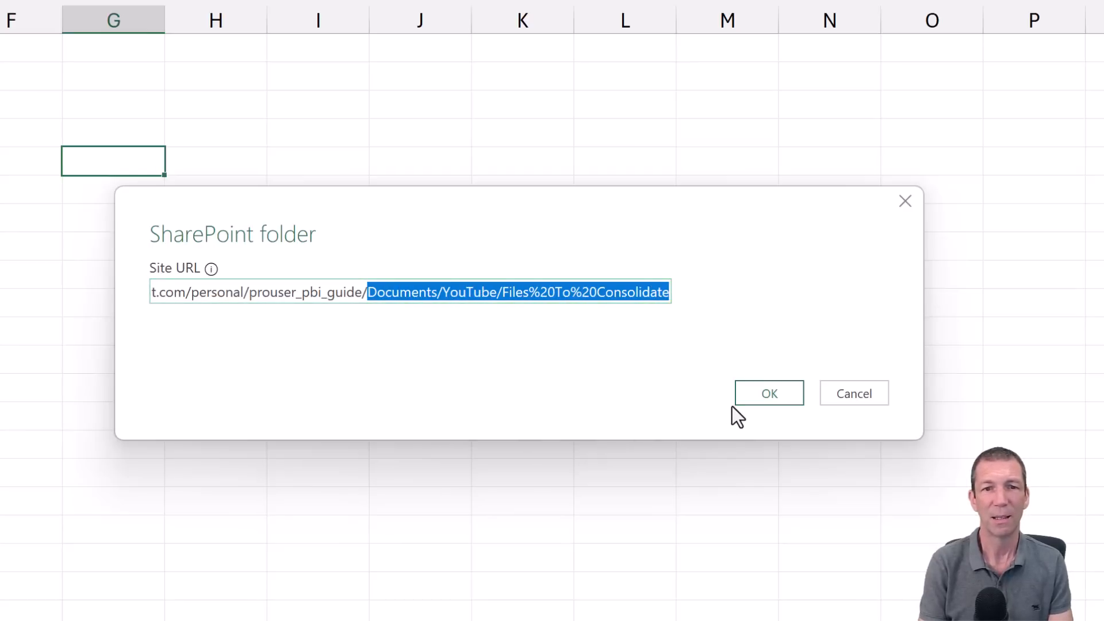
pyautogui.press('BackSpace')
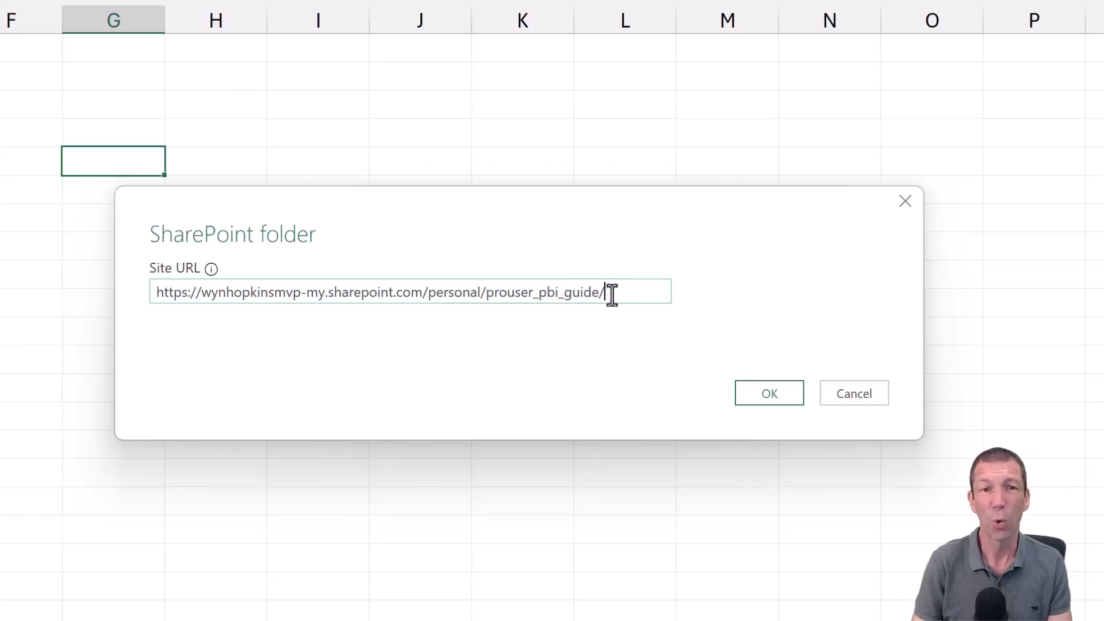
pyautogui.click(760, 399)
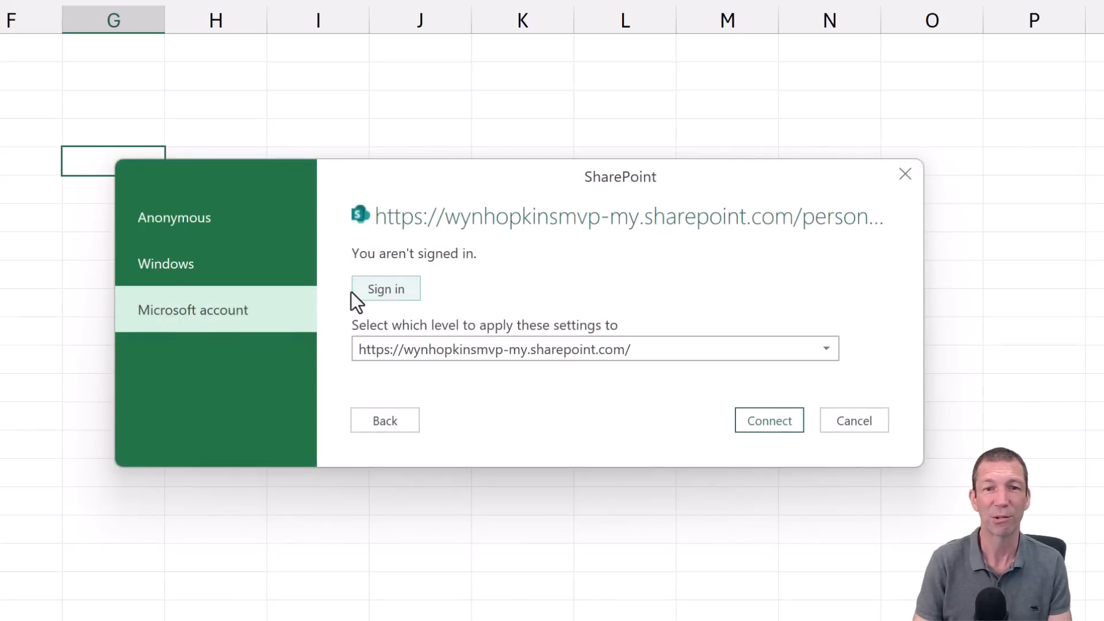
# - Sign in to SharePoint with the Microsoft account, connect, and open the site's file list for transformation in Power Query
pyautogui.click(396, 293)
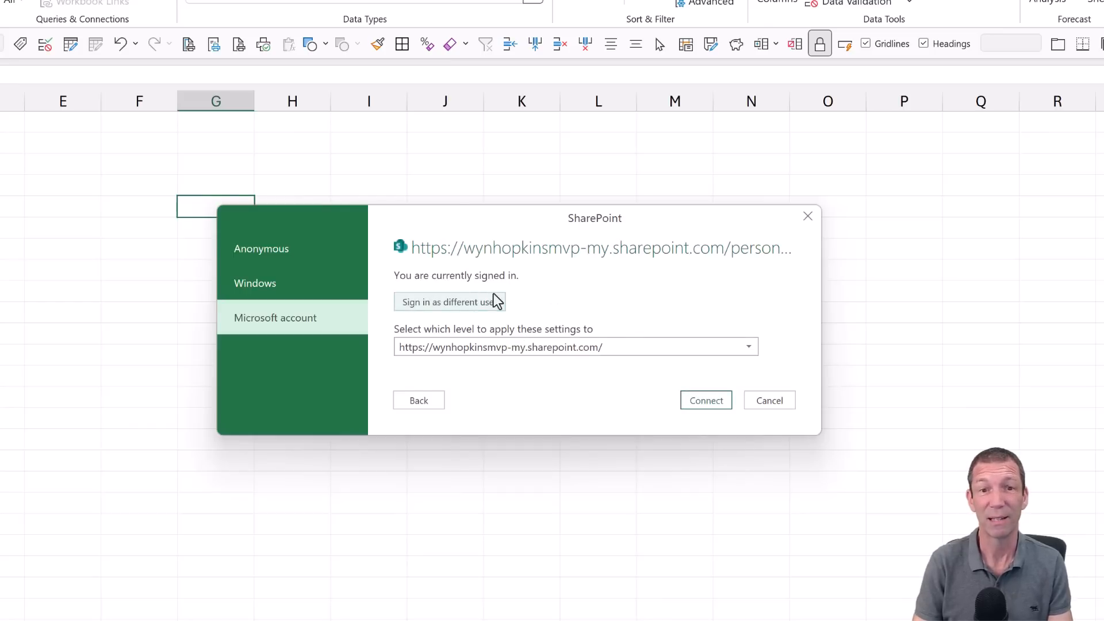
pyautogui.click(715, 403)
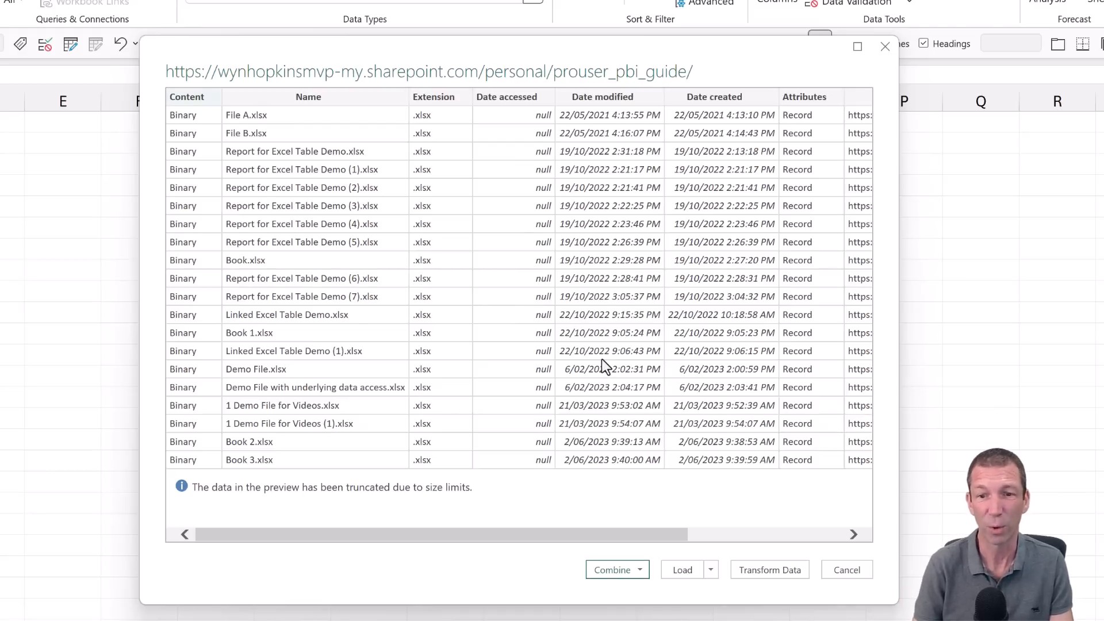
pyautogui.click(781, 571)
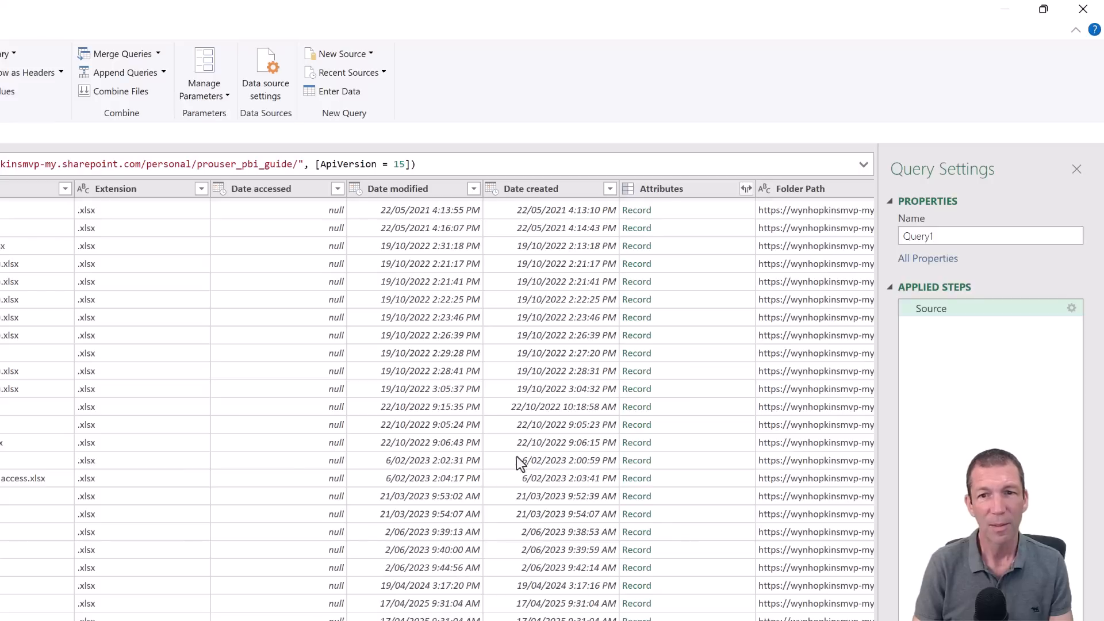
# - Check the Folder Path column and change the function in the Source step's formula to SharePoint.Contents
pyautogui.click(788, 223)
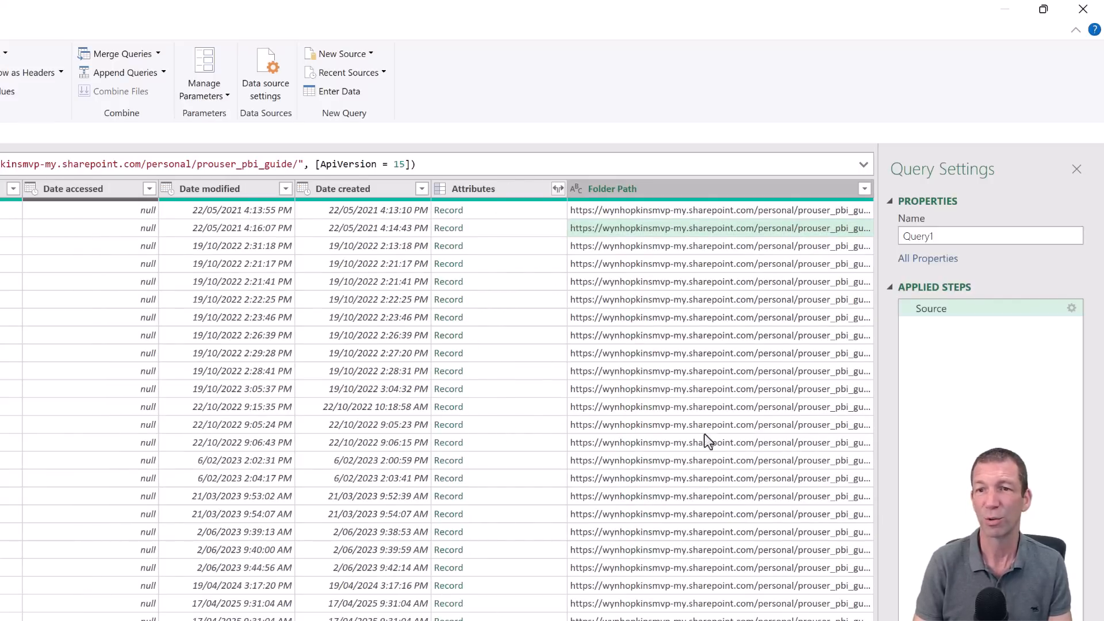
pyautogui.hscroll(-3, 437, 400)
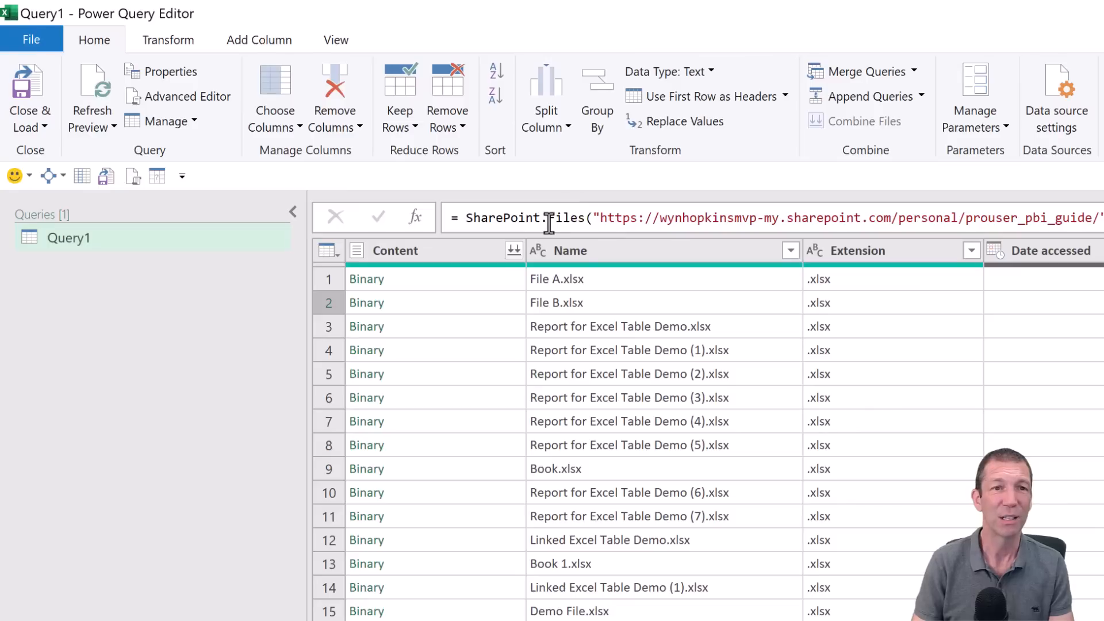
pyautogui.doubleClick(556, 223)
pyautogui.write('Co')
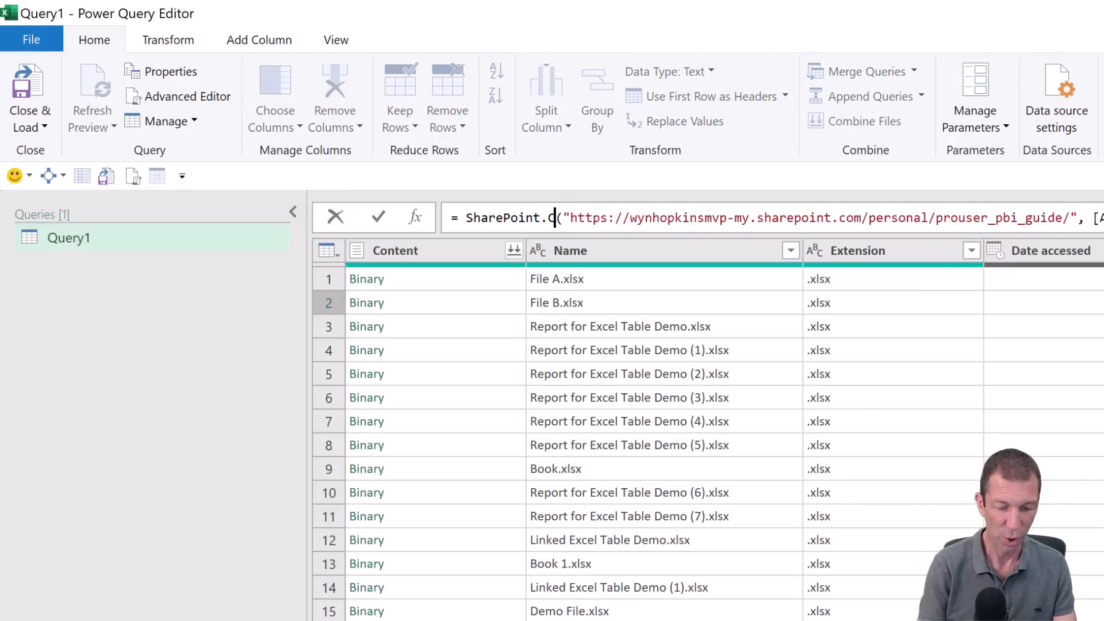
pyautogui.write('ntents')
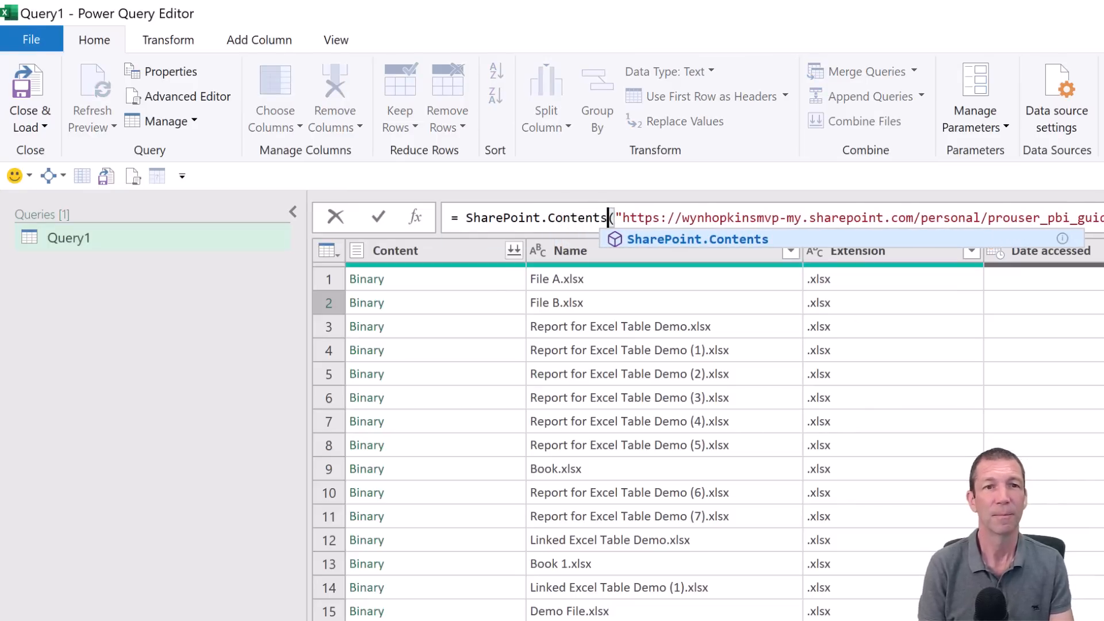
pyautogui.press('Escape')
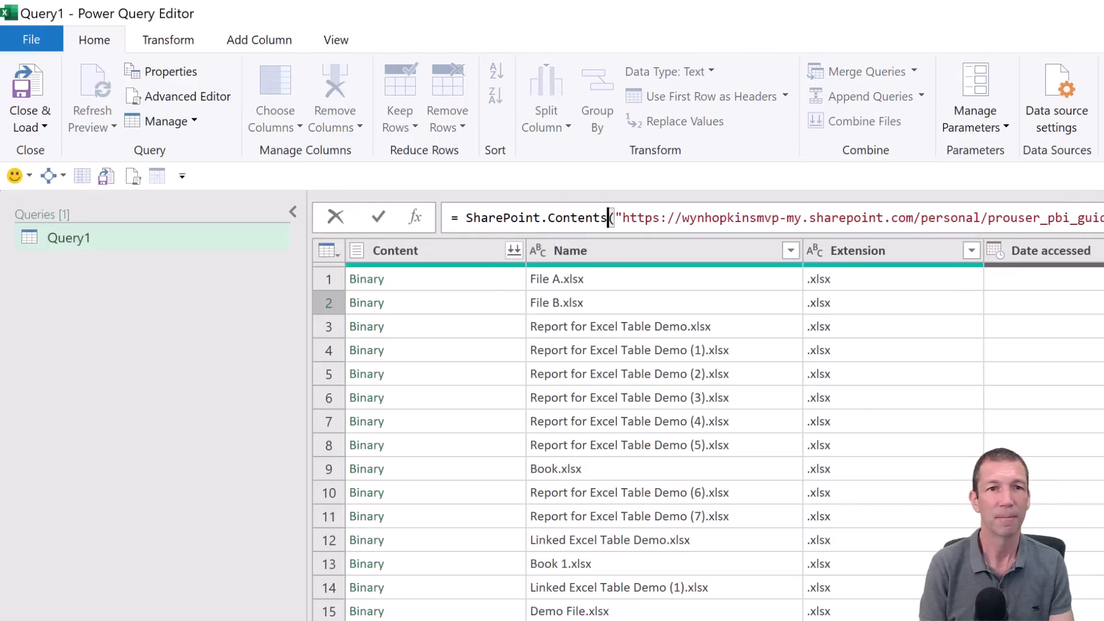
pyautogui.press('Return')
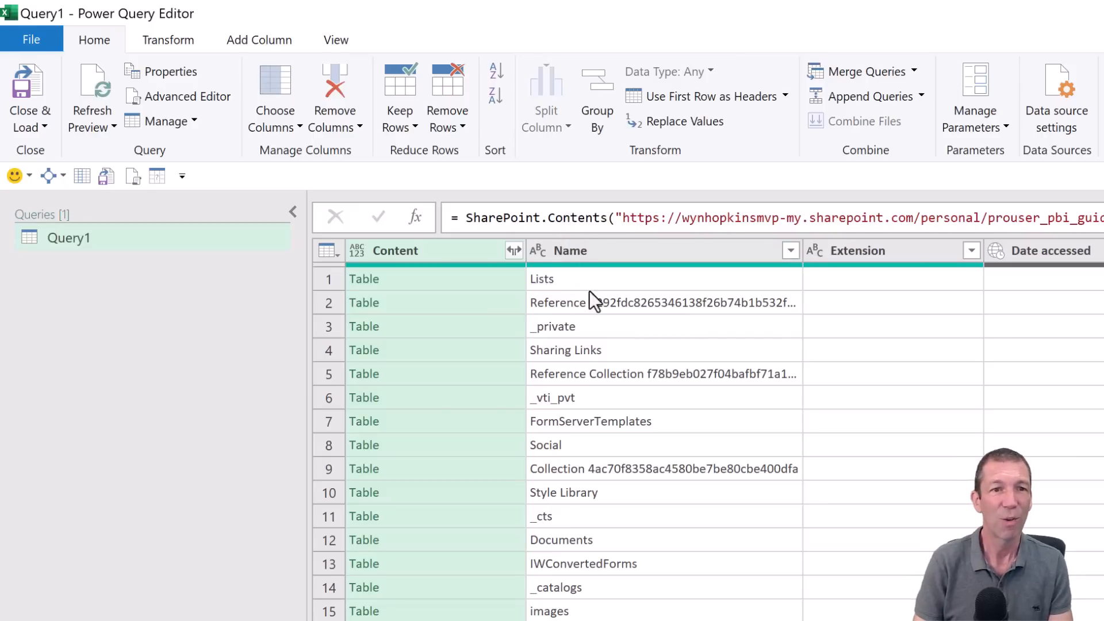
# - Drill into the Content tables of Documents, YouTube and Files To Consolidate to reach the department workbooks
pyautogui.click(368, 546)
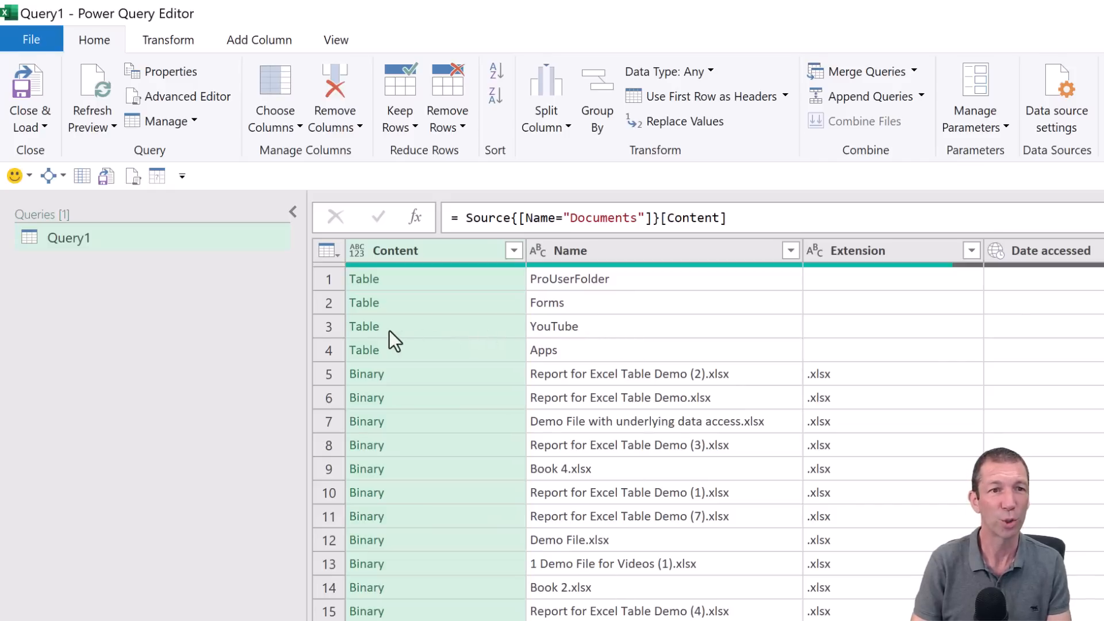
pyautogui.click(364, 329)
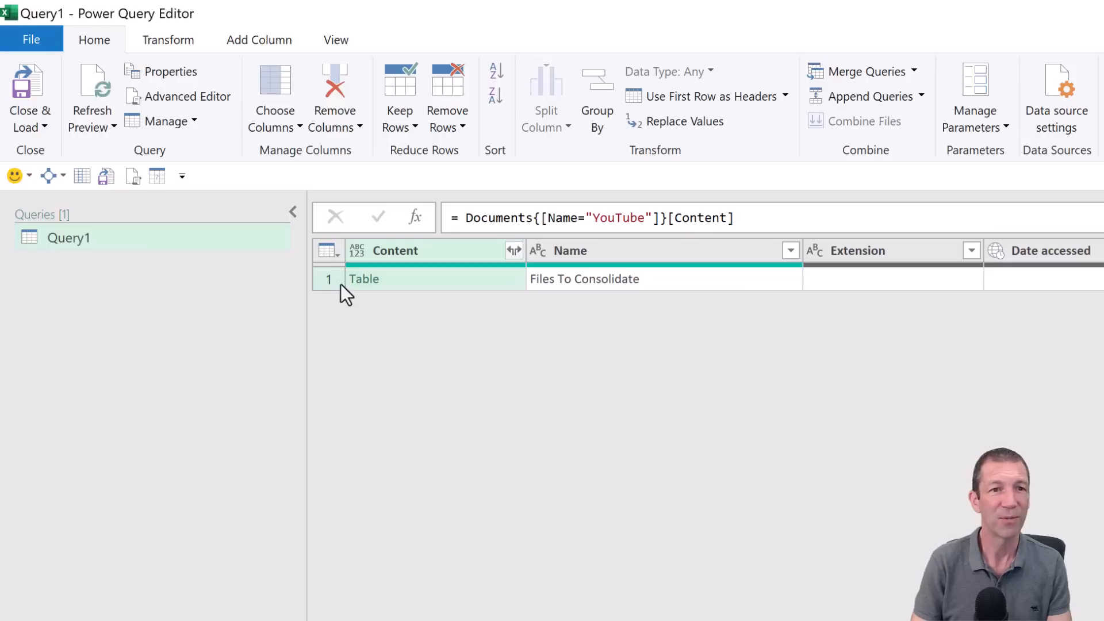
pyautogui.click(365, 288)
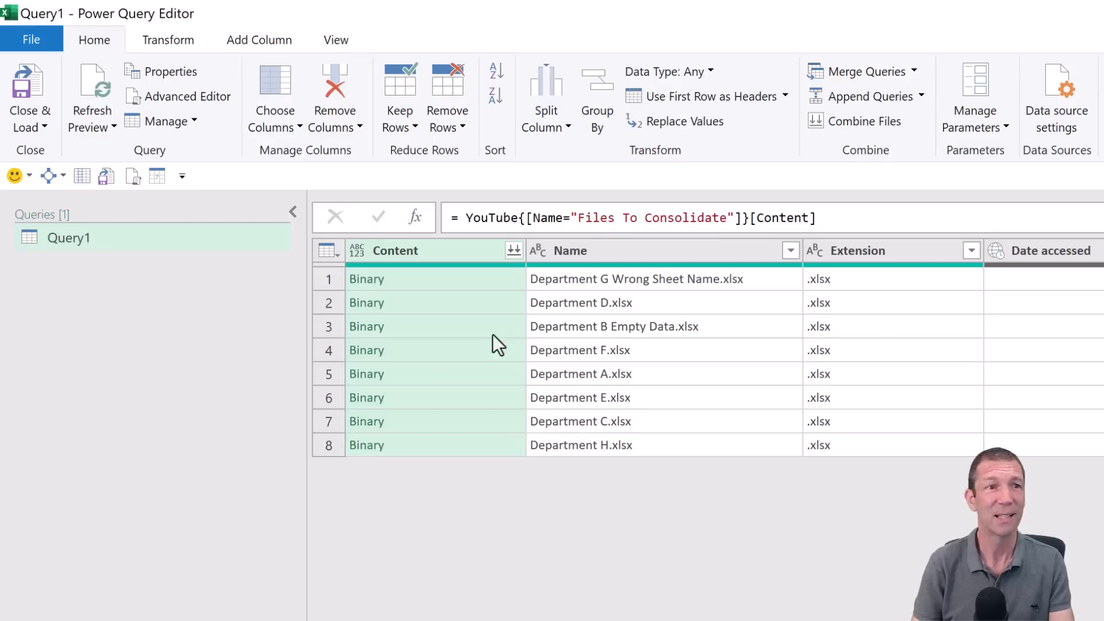
# - Rename the query Query1 as OneDrive
pyautogui.doubleClick(116, 236)
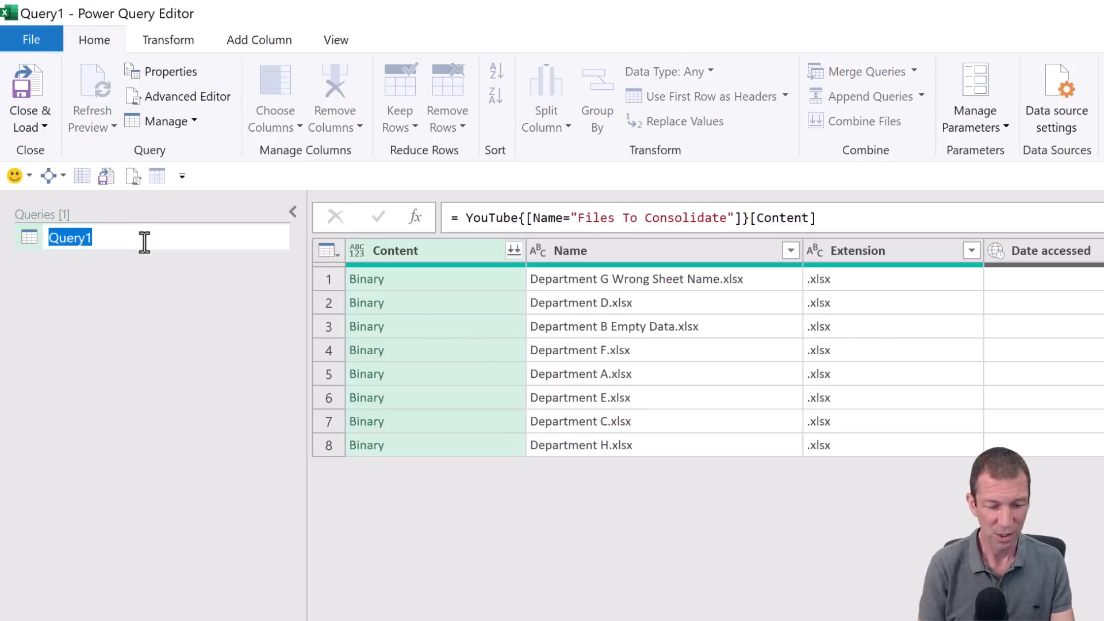
pyautogui.write('OneDrive')
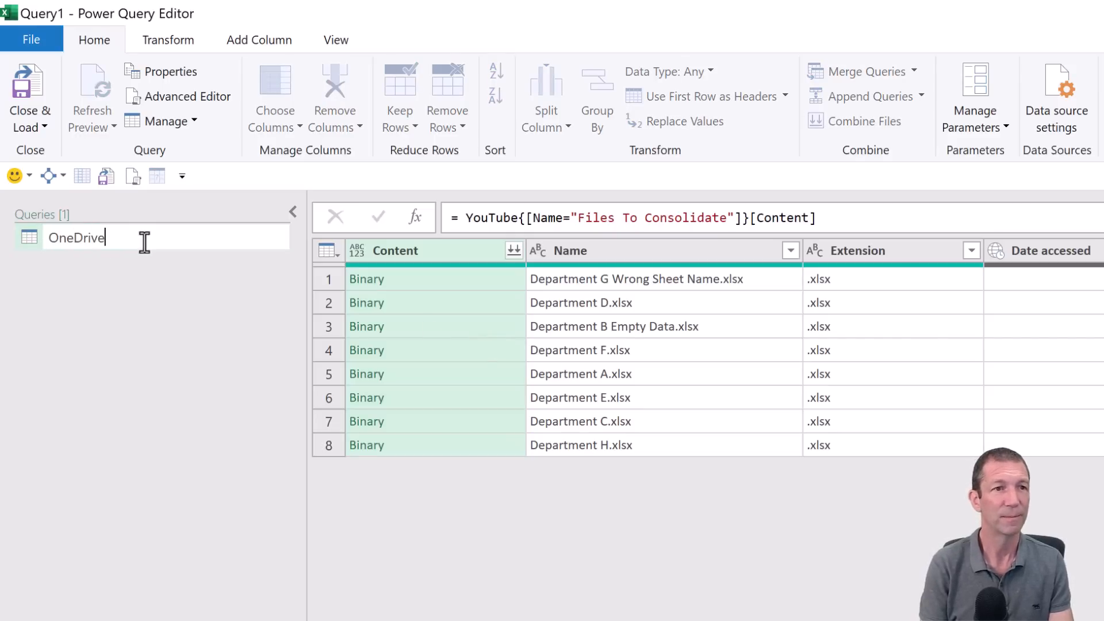
pyautogui.press('Return')
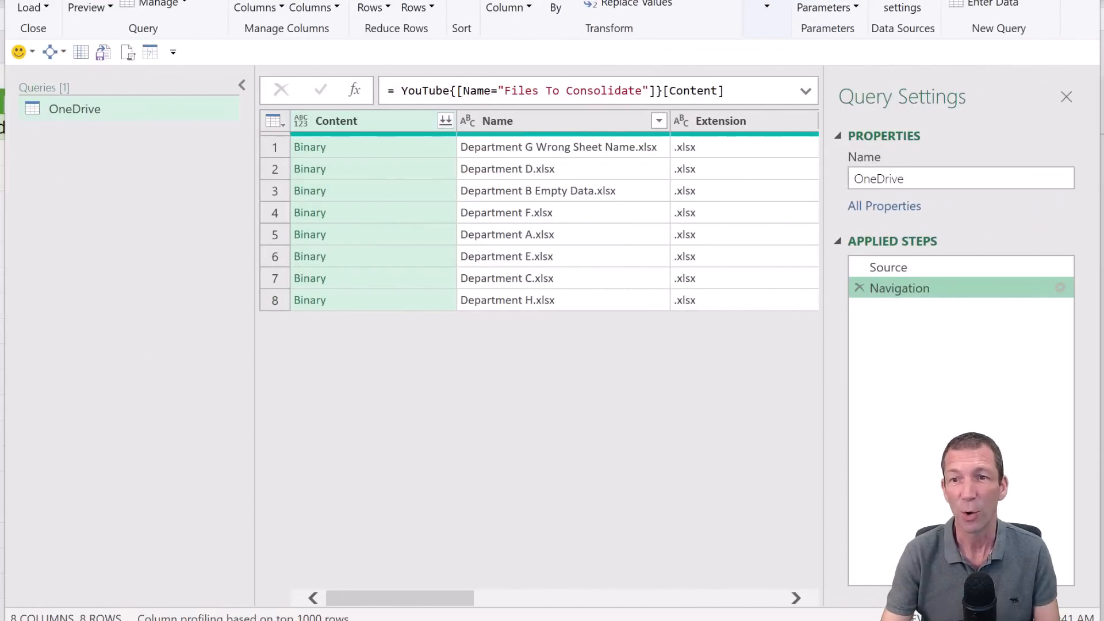
# - Insert a custom step after Source to split the navigation, and review the Documents, YouTube and Files To Consolidate steps
pyautogui.click(899, 264)
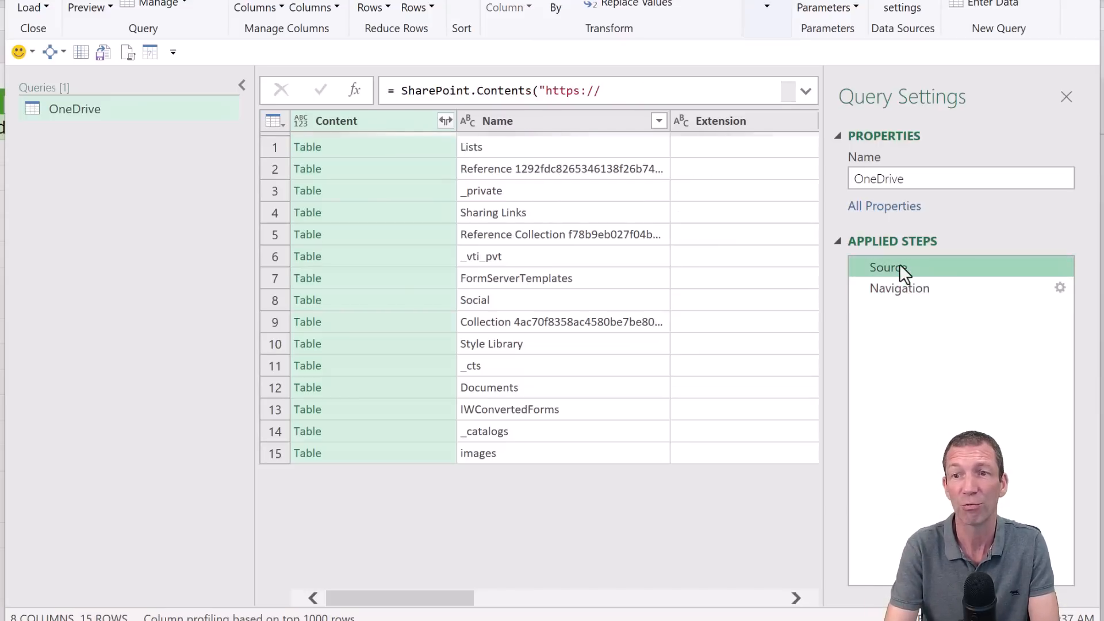
pyautogui.rightClick(899, 264)
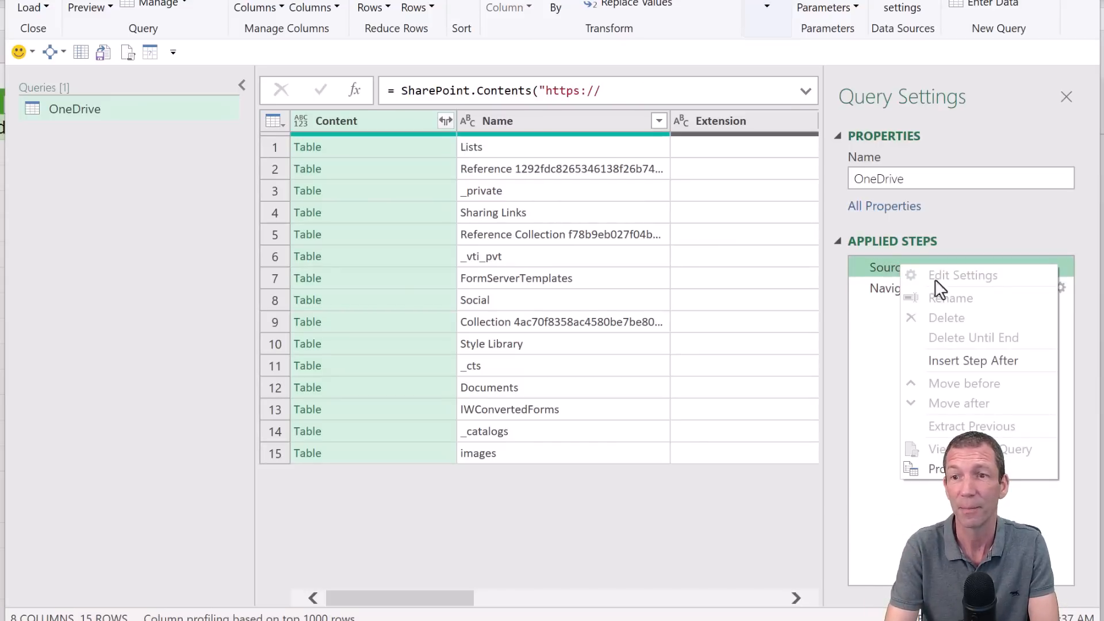
pyautogui.press('Escape')
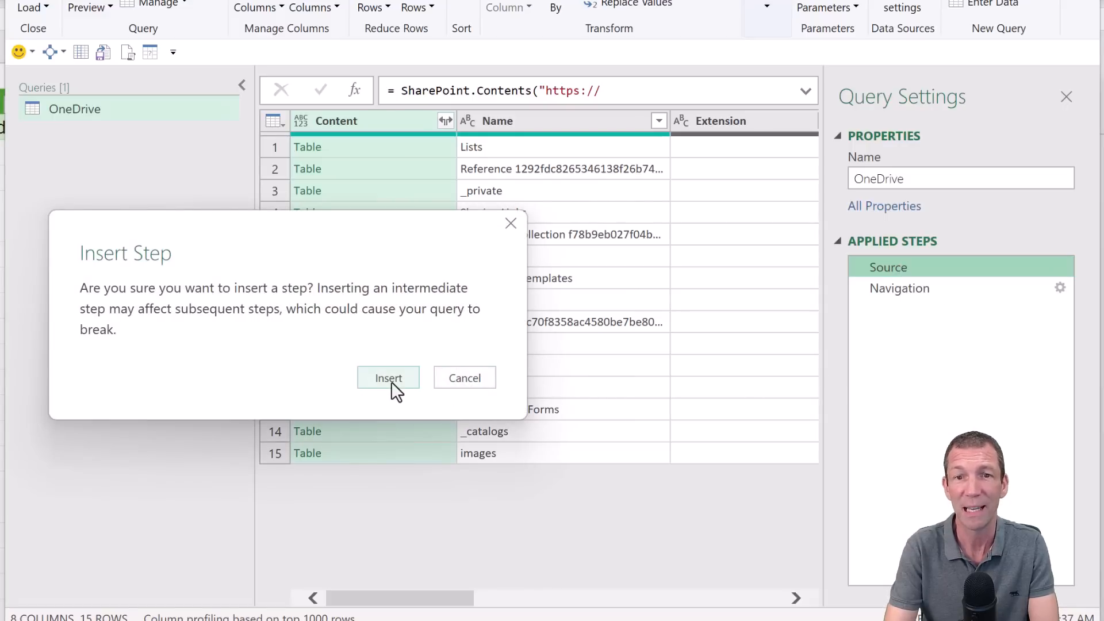
pyautogui.click(389, 379)
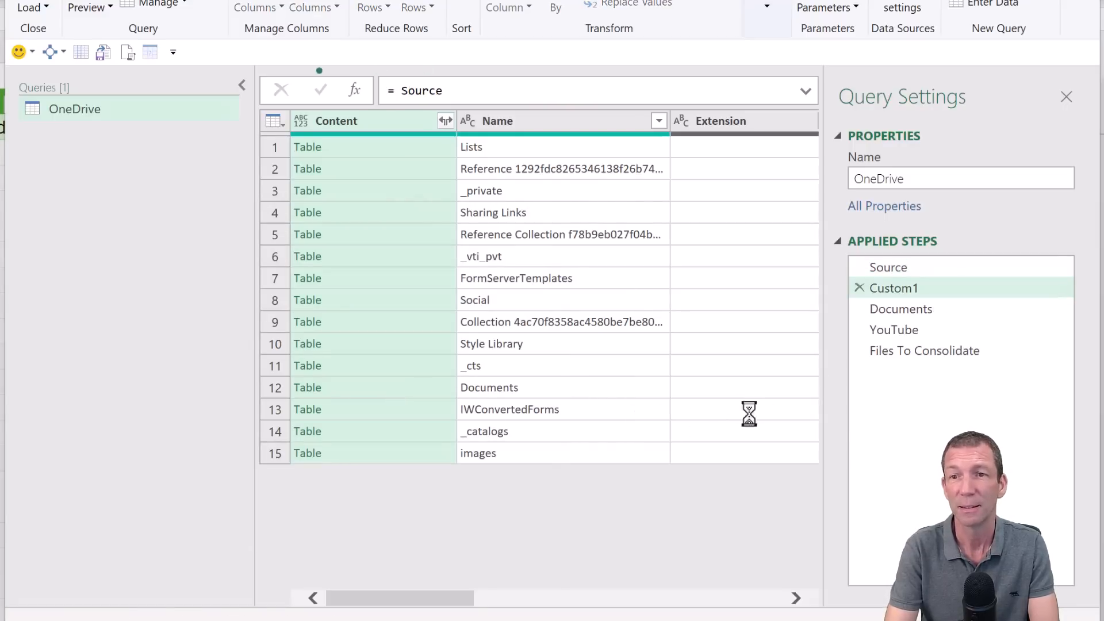
pyautogui.click(923, 309)
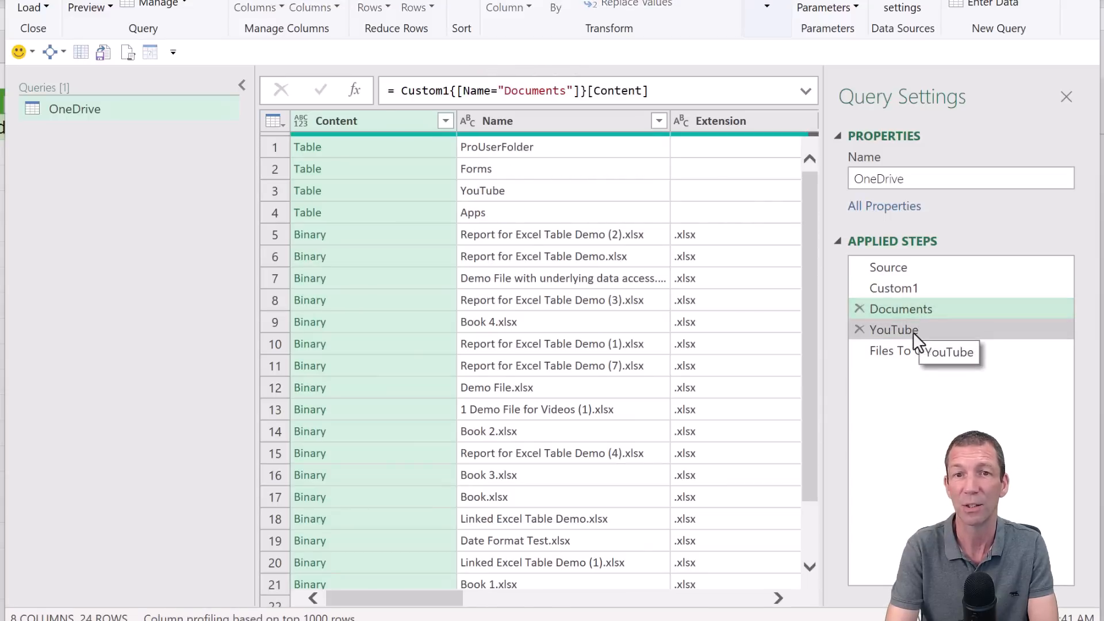
pyautogui.click(914, 331)
pyautogui.click(914, 355)
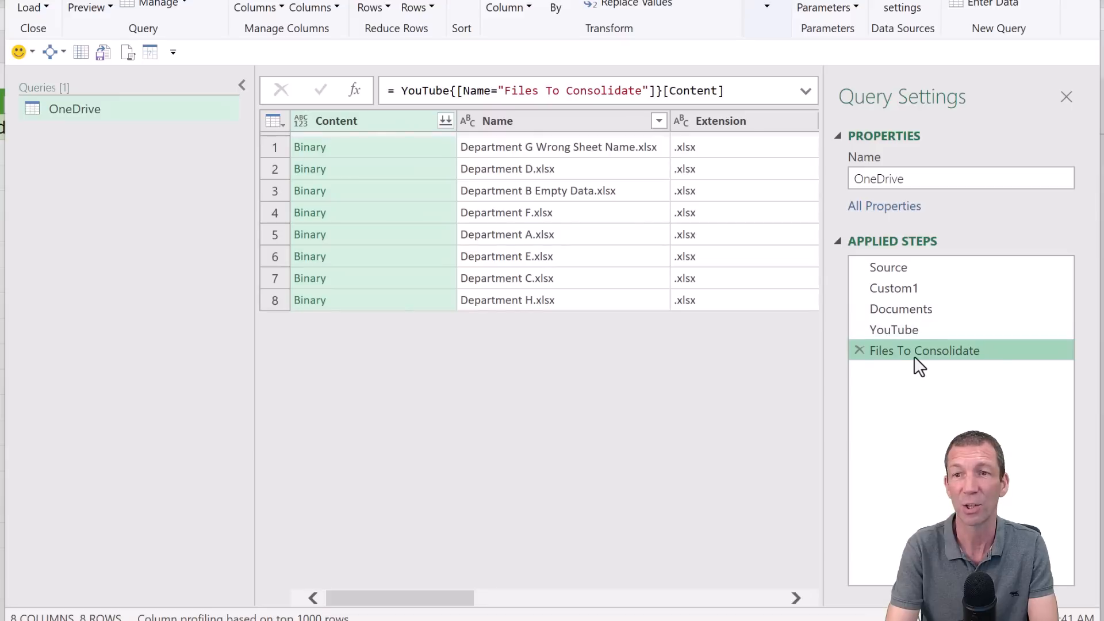
# - Rename the custom step inserted after Source as "> Path"
pyautogui.click(919, 288)
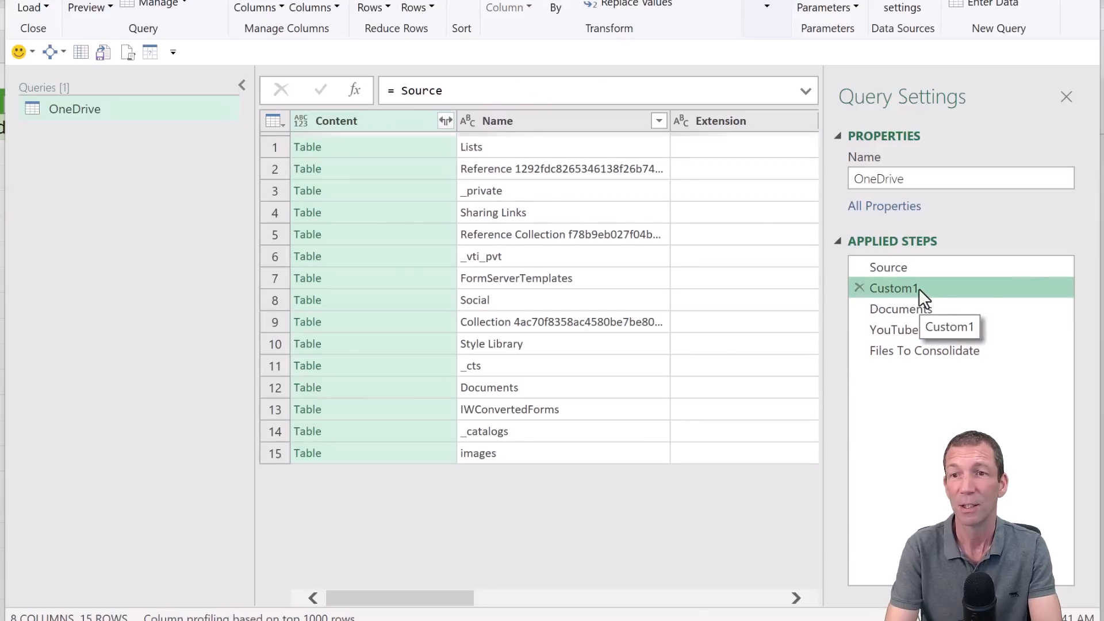
pyautogui.rightClick(919, 288)
pyautogui.click(949, 322)
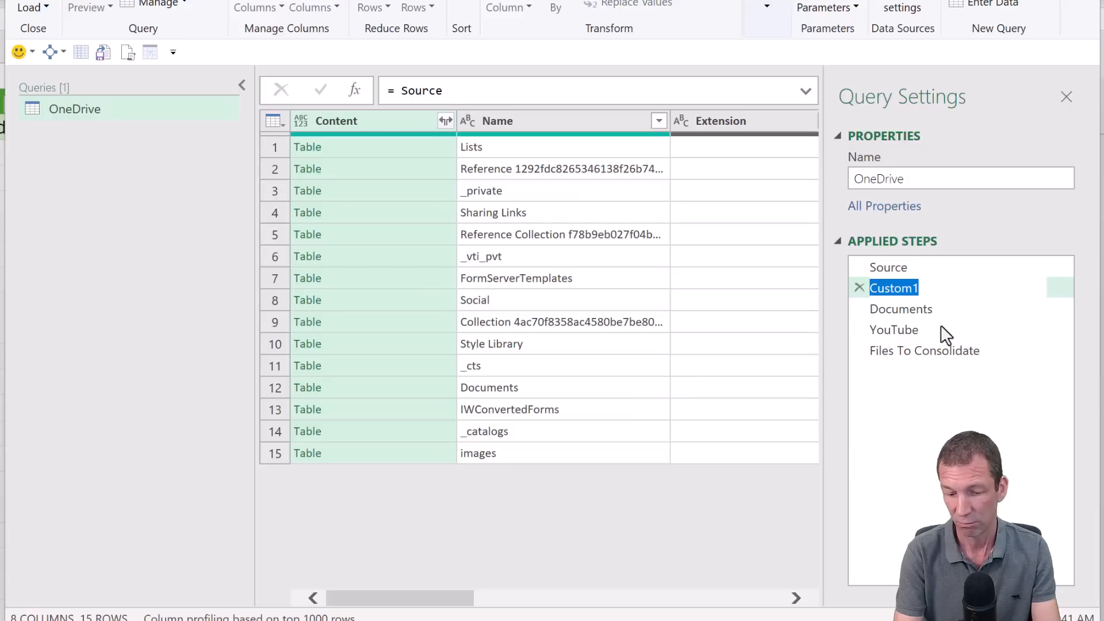
pyautogui.write('> Path')
pyautogui.press('Return')
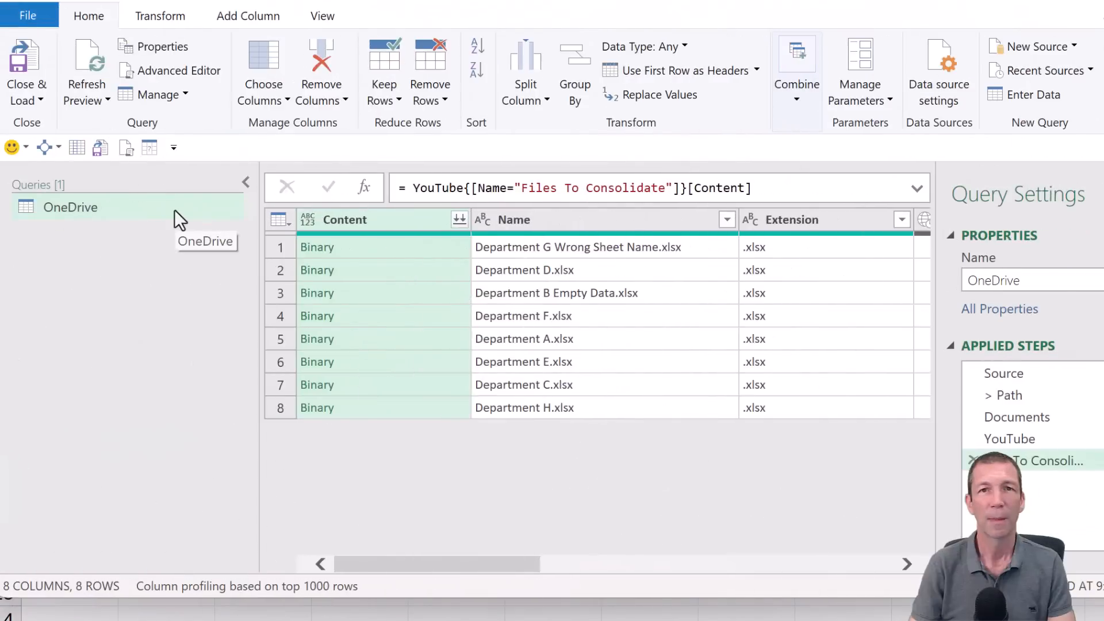
# - Create a reference to the OneDrive query and name the new query Consolidation
pyautogui.rightClick(175, 210)
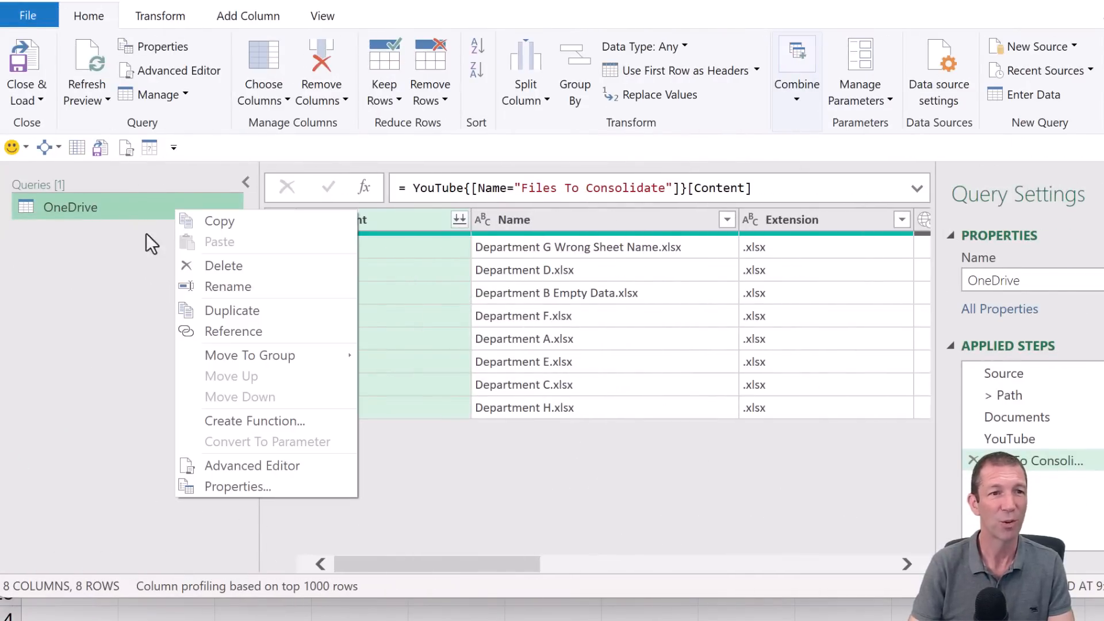
pyautogui.click(226, 331)
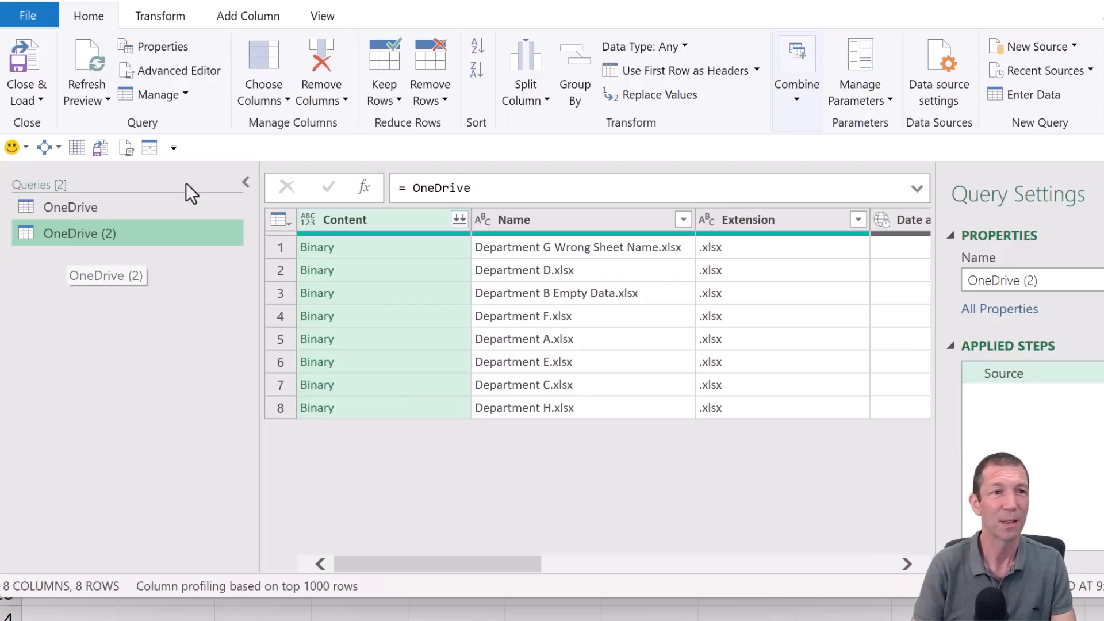
pyautogui.doubleClick(137, 235)
pyautogui.write('Consoli')
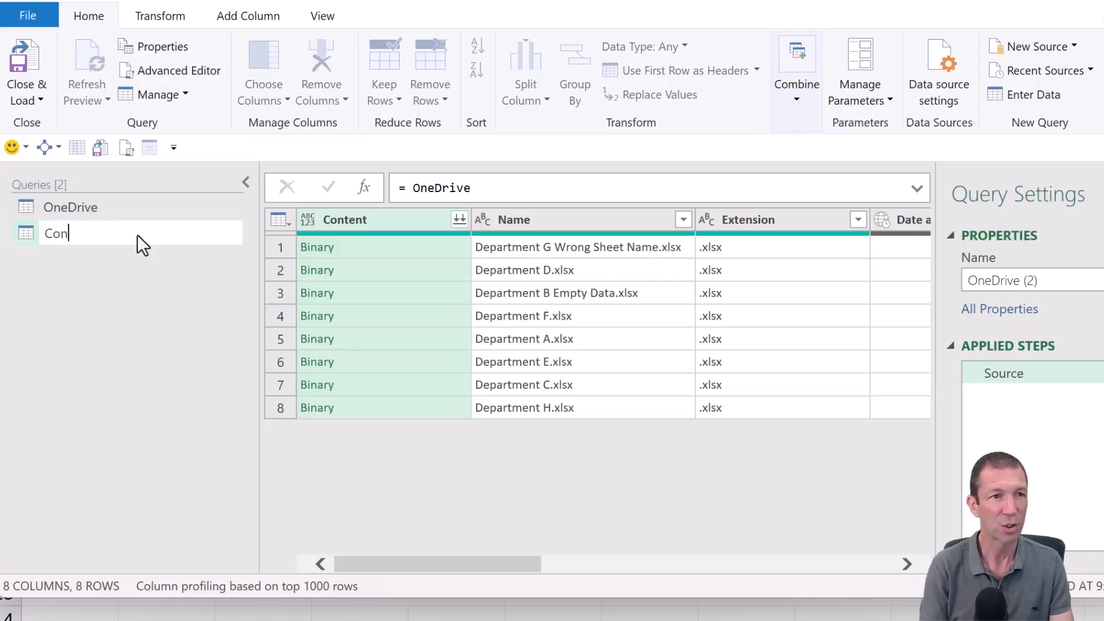
pyautogui.write('ation')
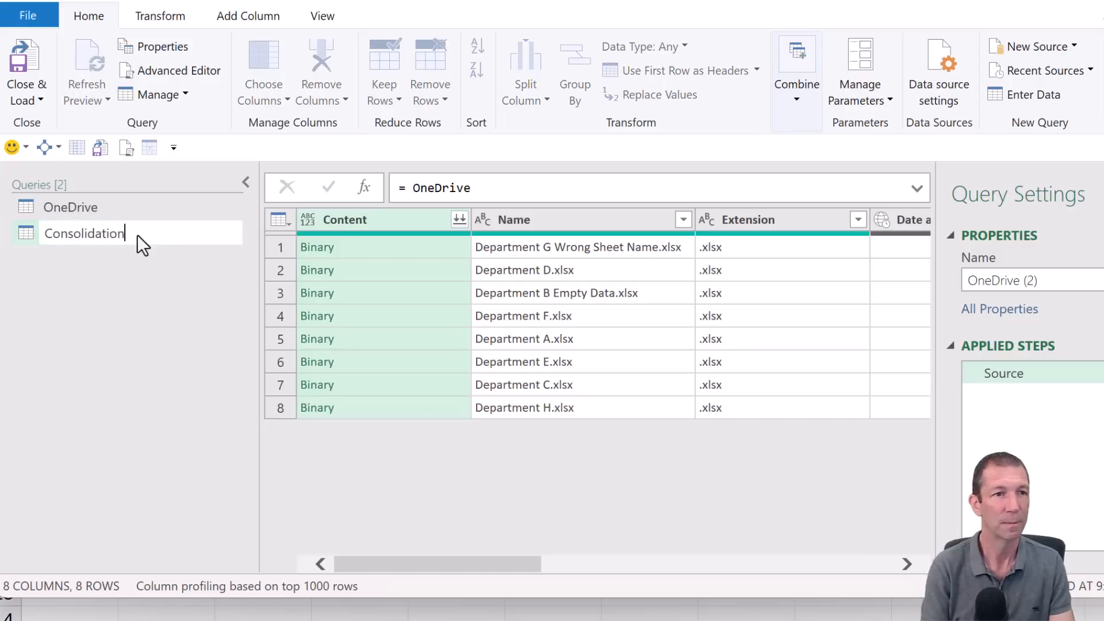
pyautogui.press('Return')
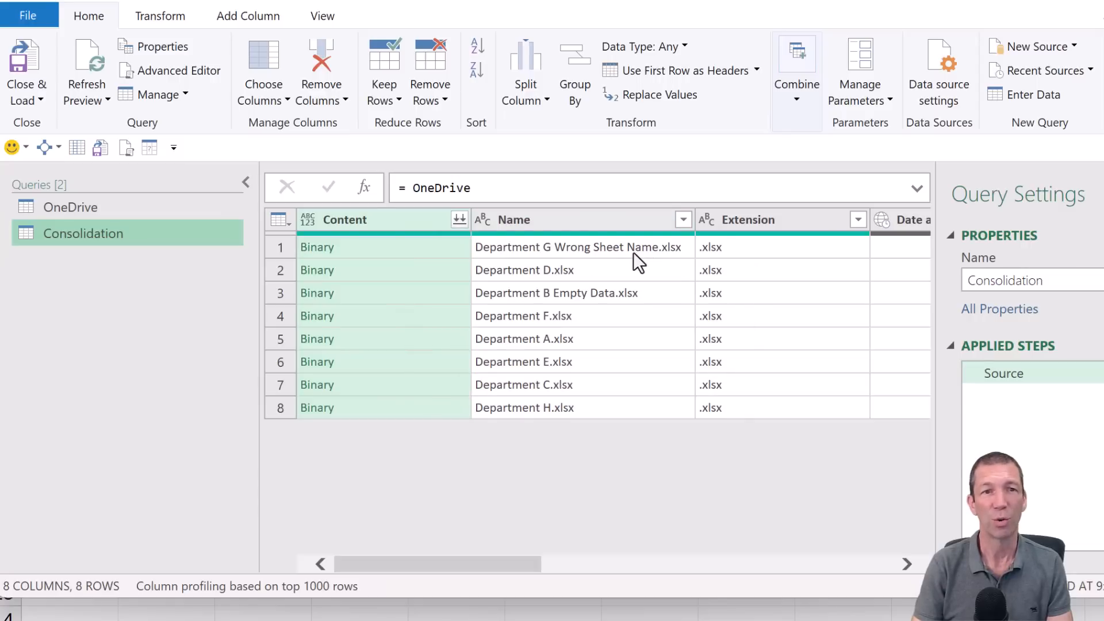
# - Sort the file list by the Name column in descending order
pyautogui.click(683, 220)
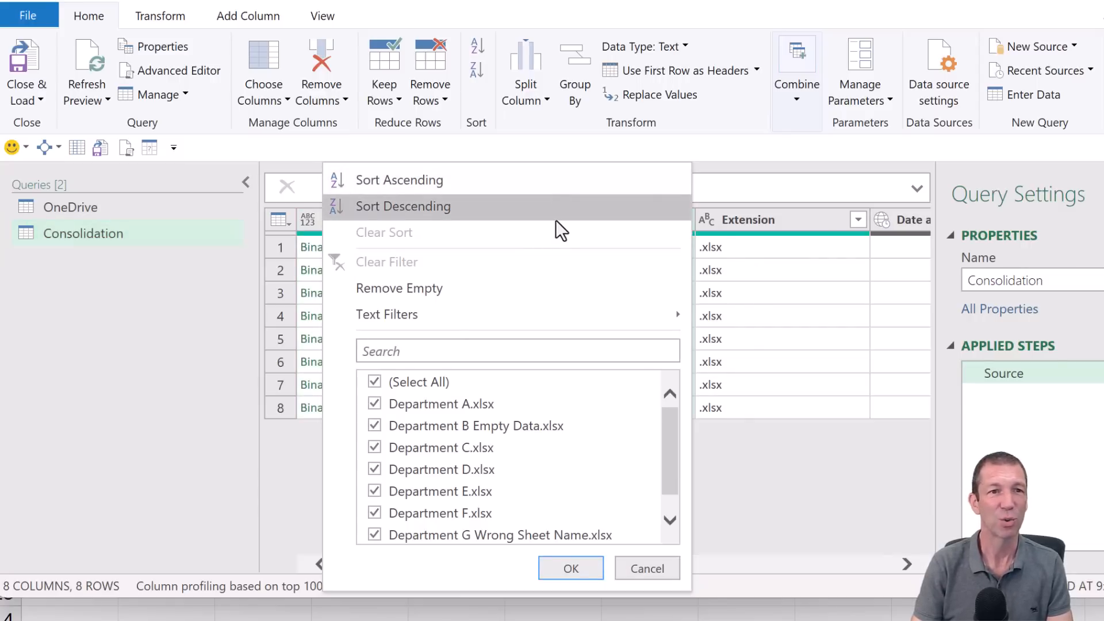
pyautogui.click(556, 220)
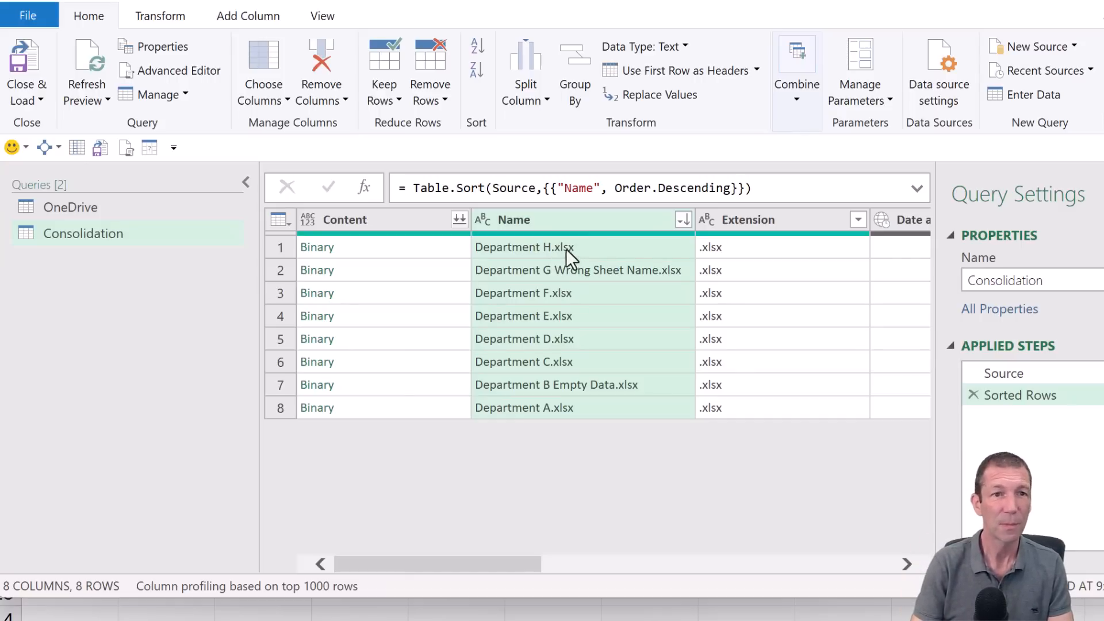
# - Combine the files, checking Department G Wrong Sheet Name.xlsx as a sample before using First file as the sample file and extracting Sheet1
pyautogui.click(457, 219)
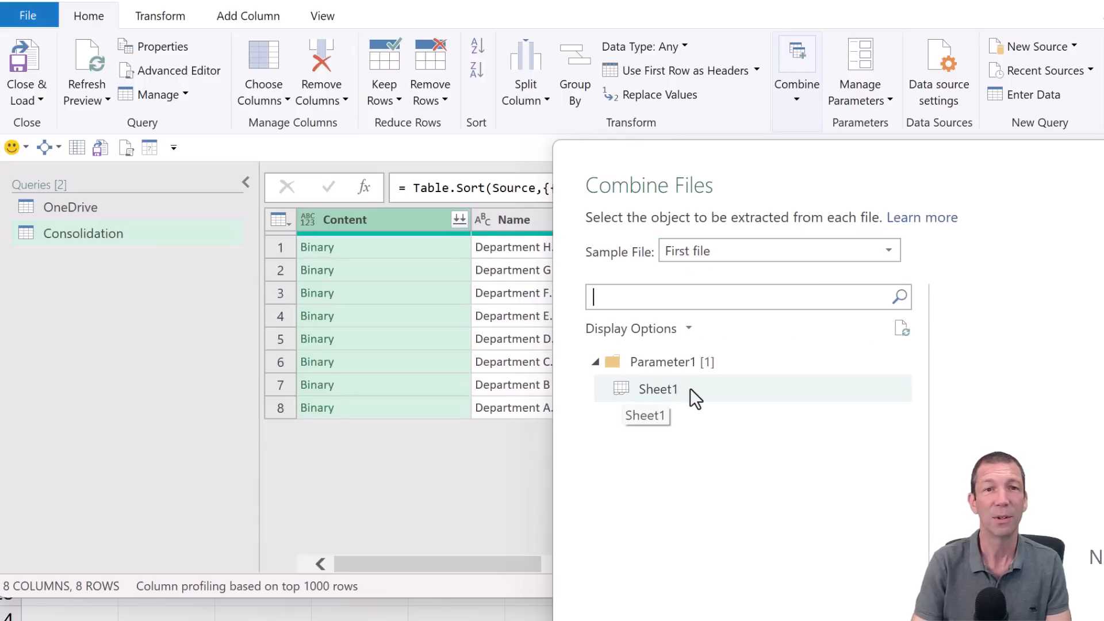
pyautogui.click(891, 253)
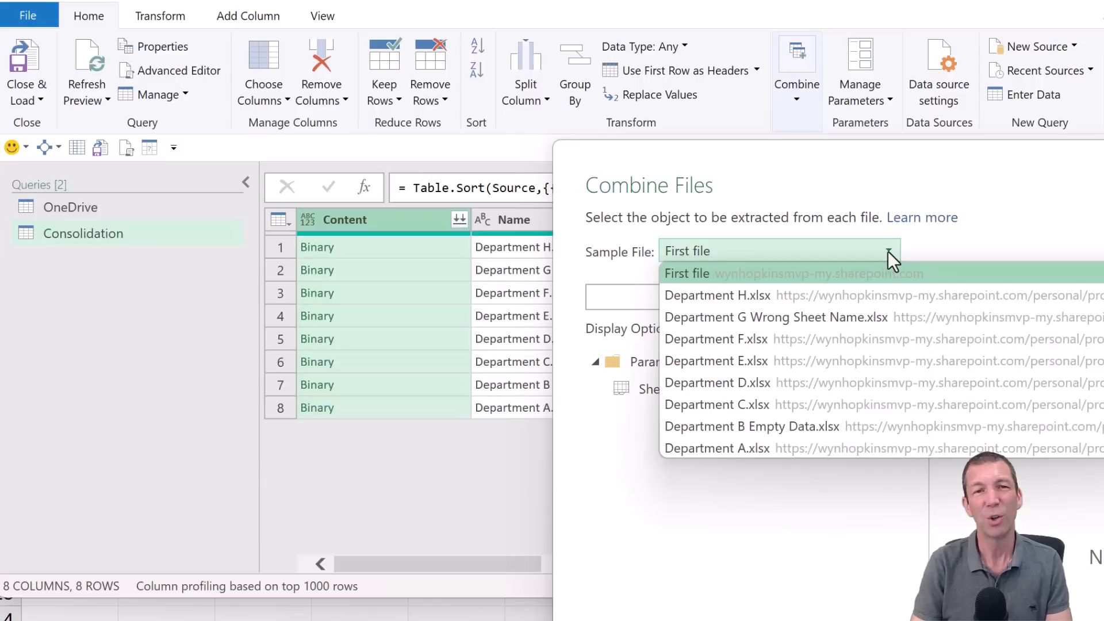
pyautogui.click(735, 316)
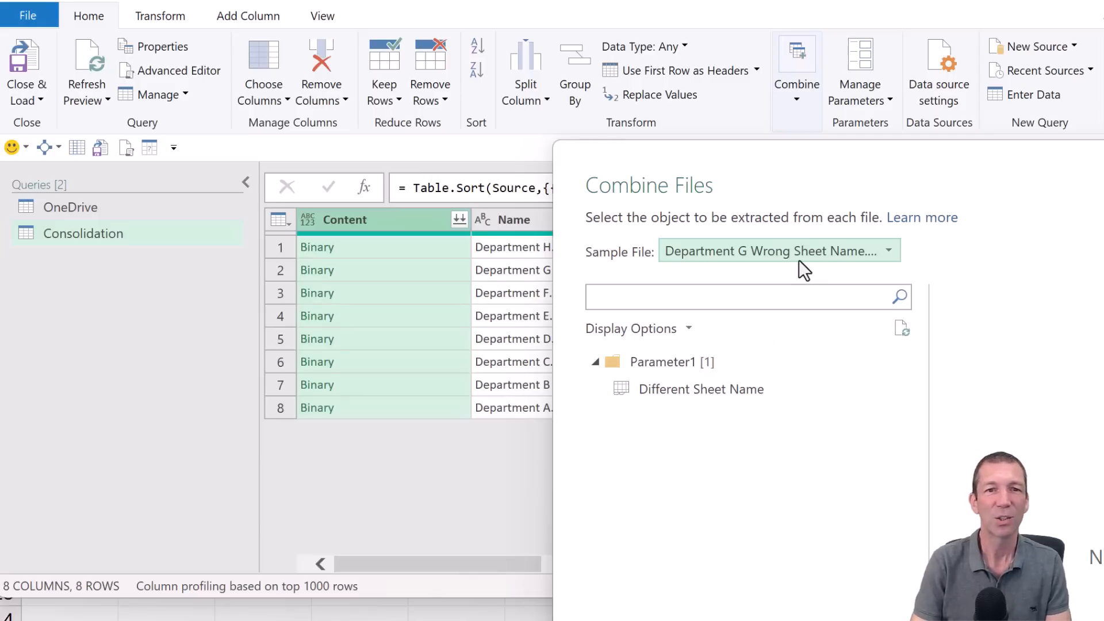
pyautogui.click(814, 250)
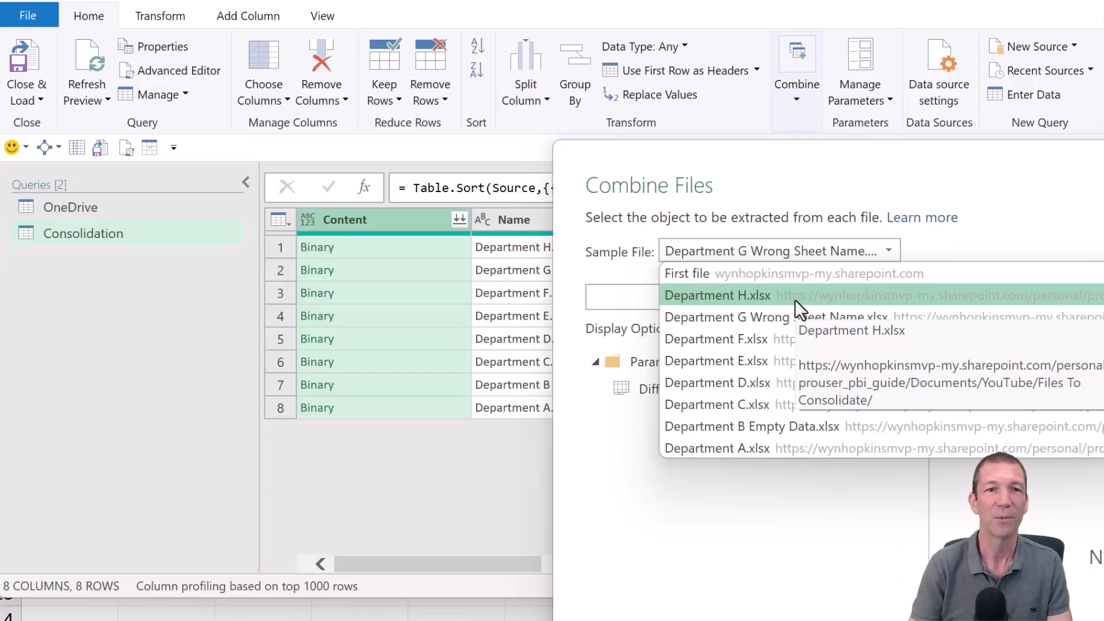
pyautogui.click(801, 281)
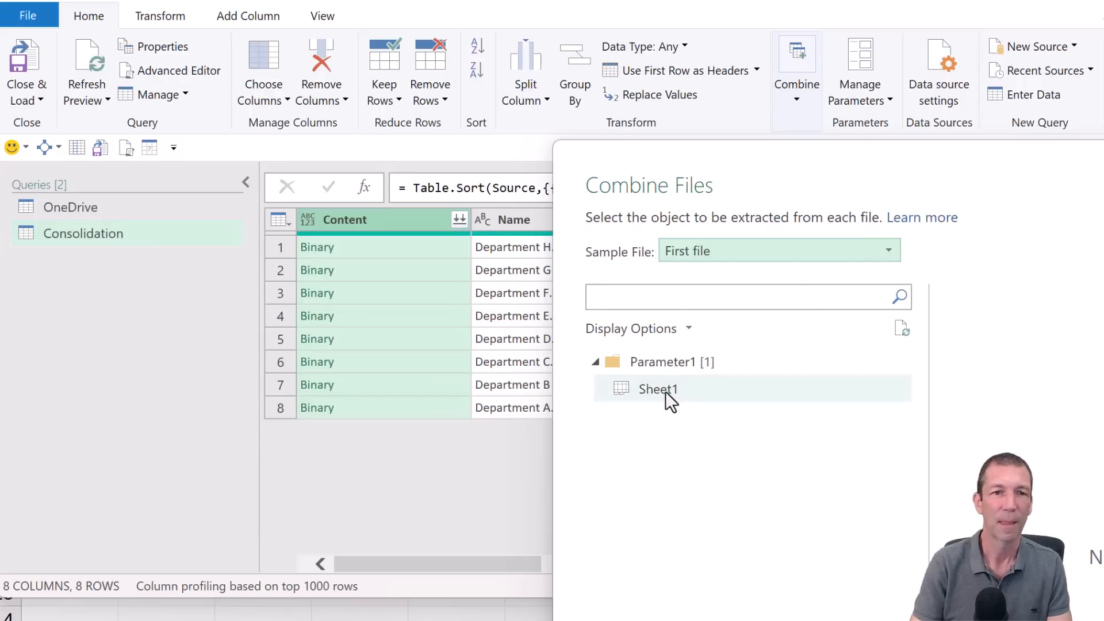
pyautogui.click(665, 393)
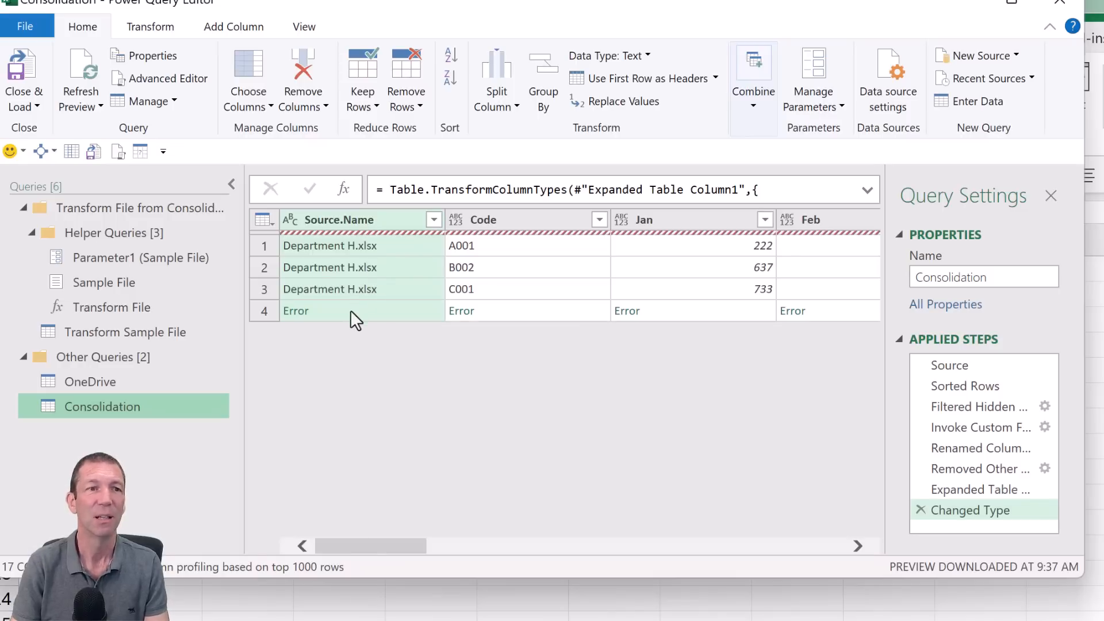
# - Review the Sorted Rows and Invoke Custom Function1 steps and inspect the Transform File column for each workbook
pyautogui.click(970, 388)
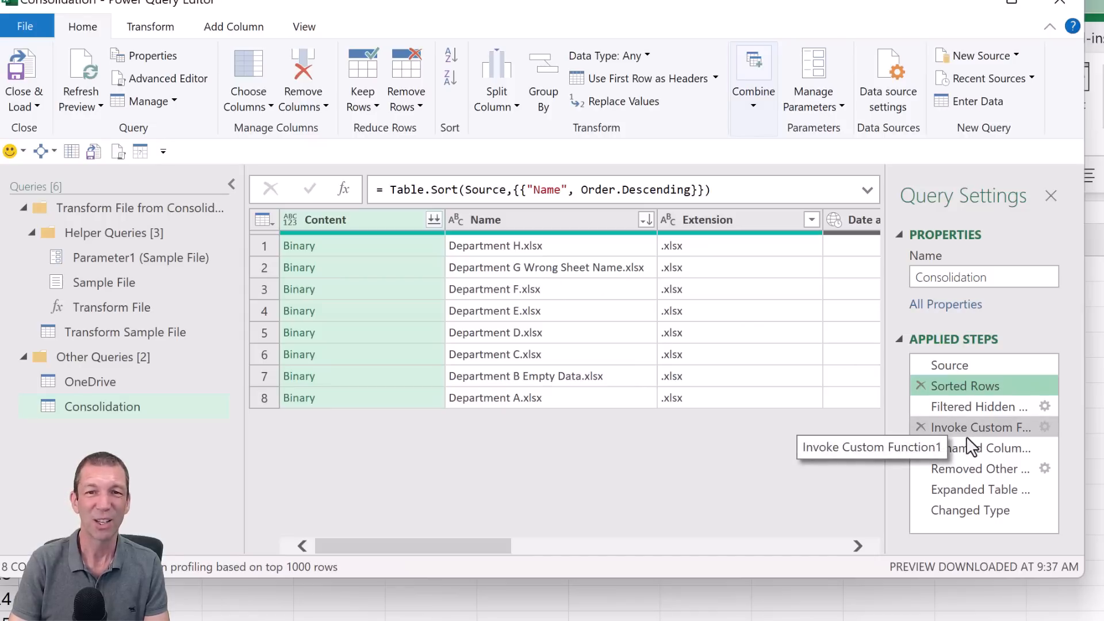
pyautogui.click(988, 432)
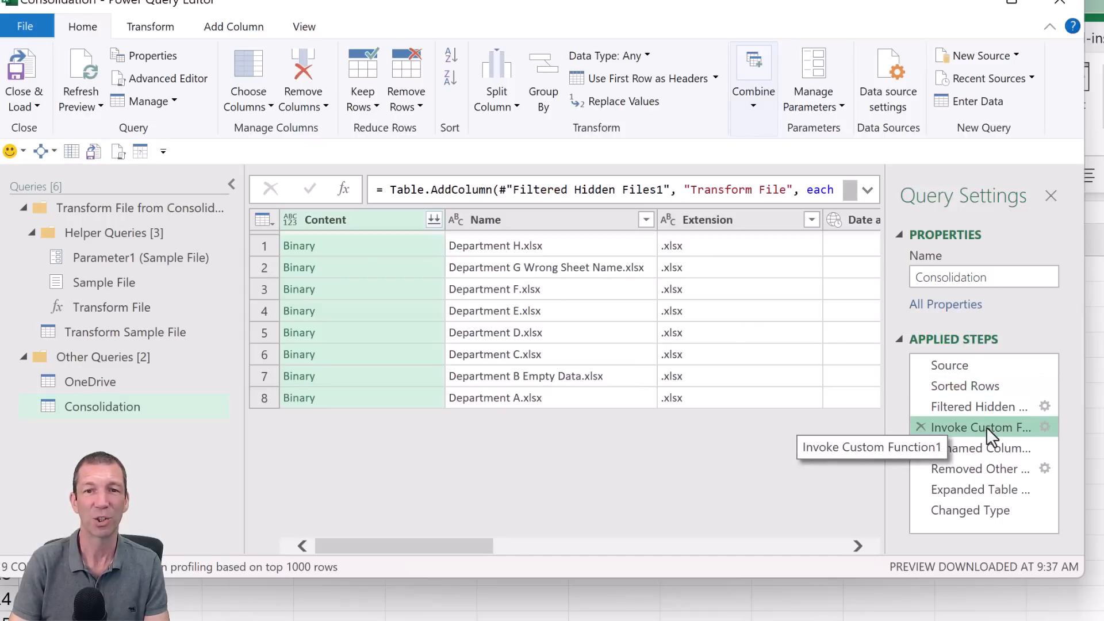
pyautogui.moveTo(433, 547); pyautogui.dragTo(801, 549)
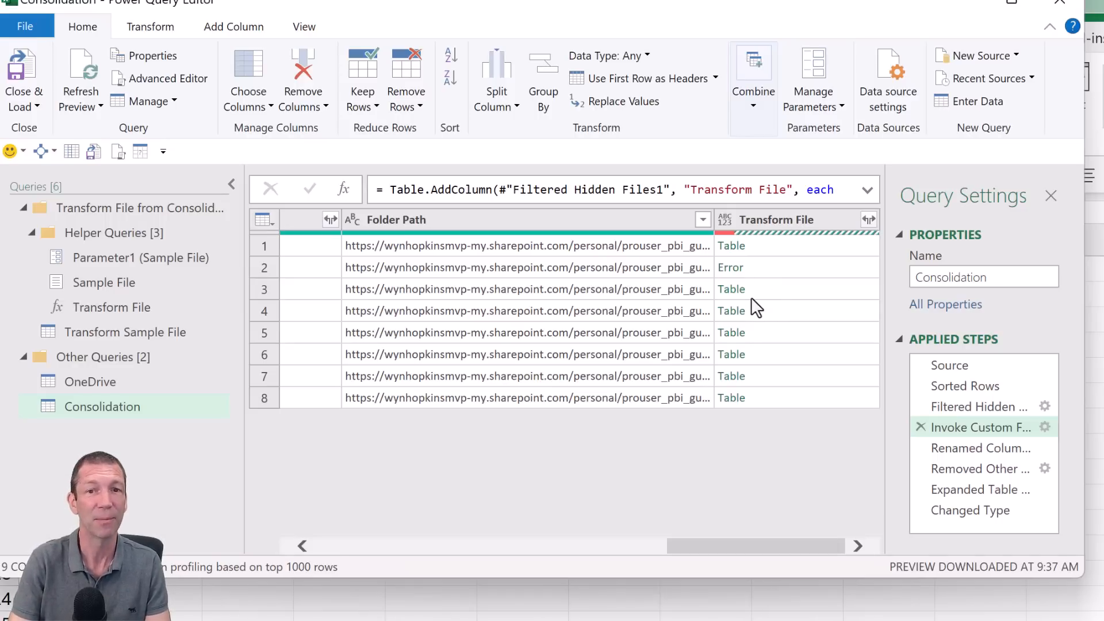
# - Duplicate the Consolidation query and rename the copy Errors
pyautogui.rightClick(131, 410)
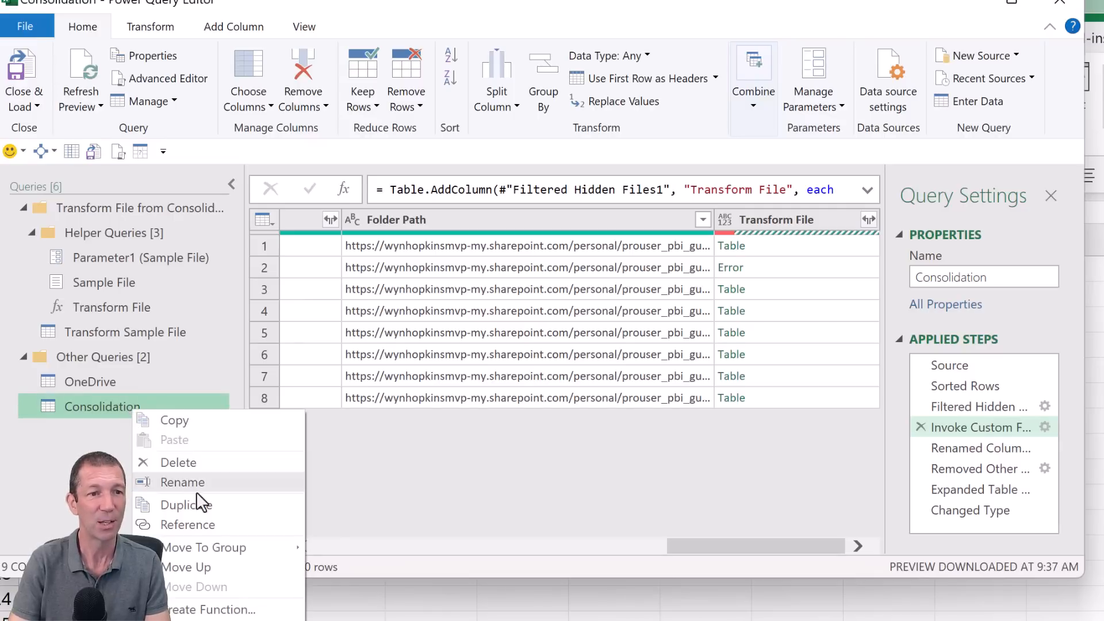
pyautogui.click(203, 505)
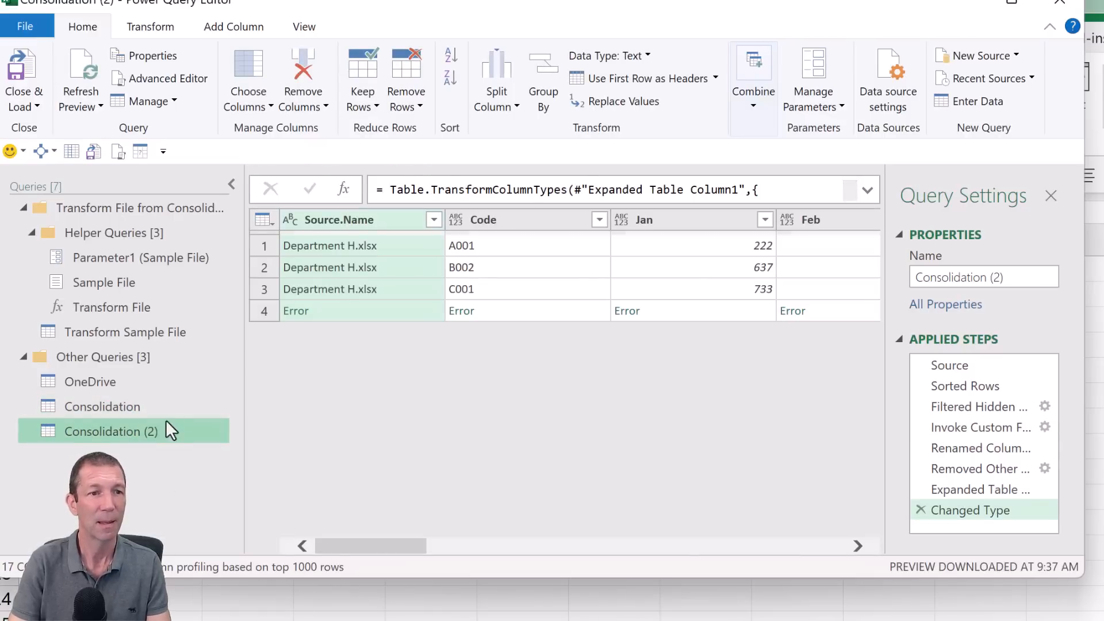
pyautogui.press('F2')
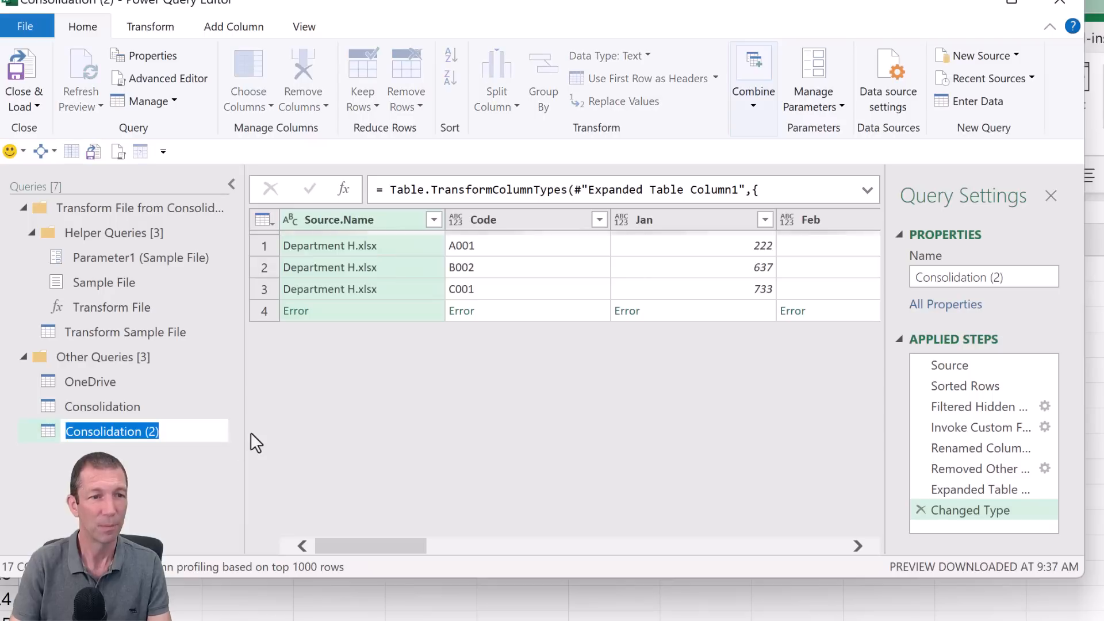
pyautogui.write('Error')
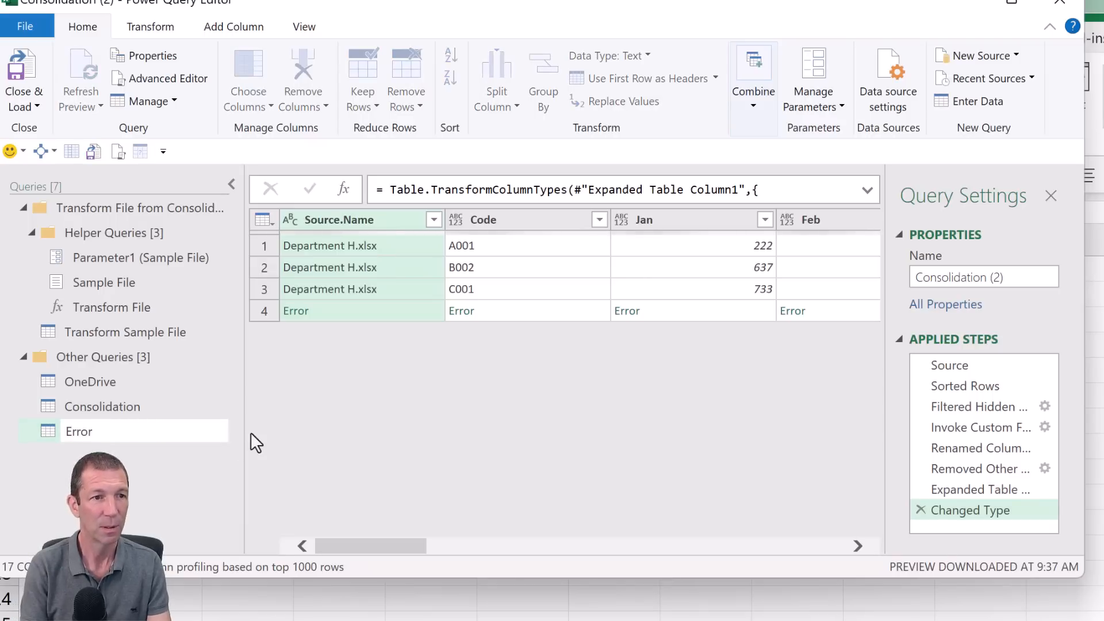
pyautogui.write('s')
pyautogui.press('Return')
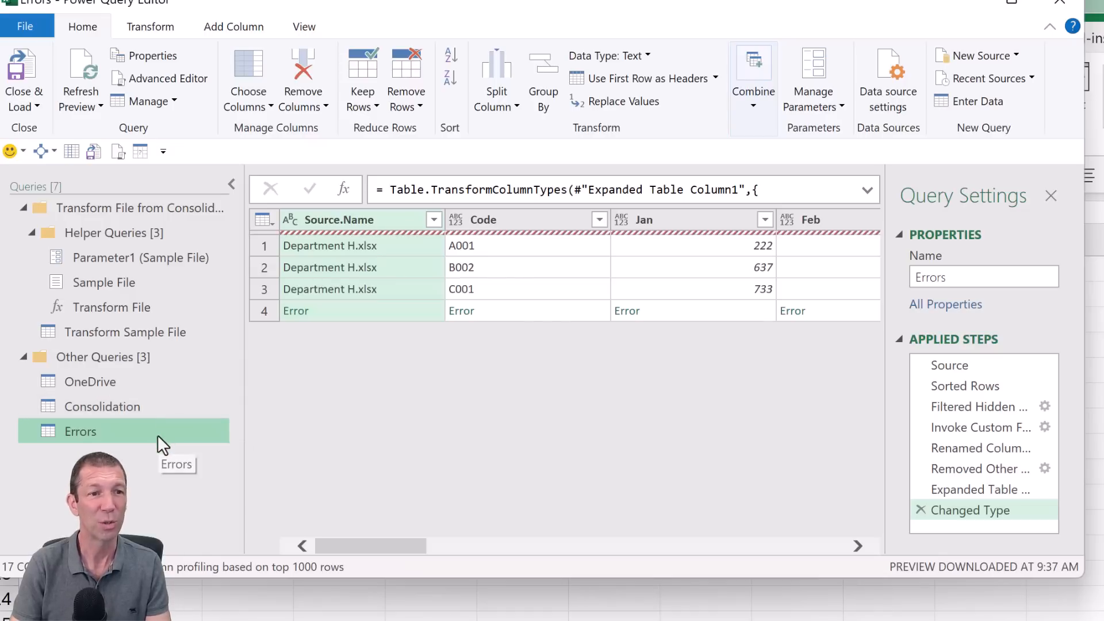
pyautogui.rightClick(161, 444)
pyautogui.click(102, 422)
pyautogui.doubleClick(109, 439)
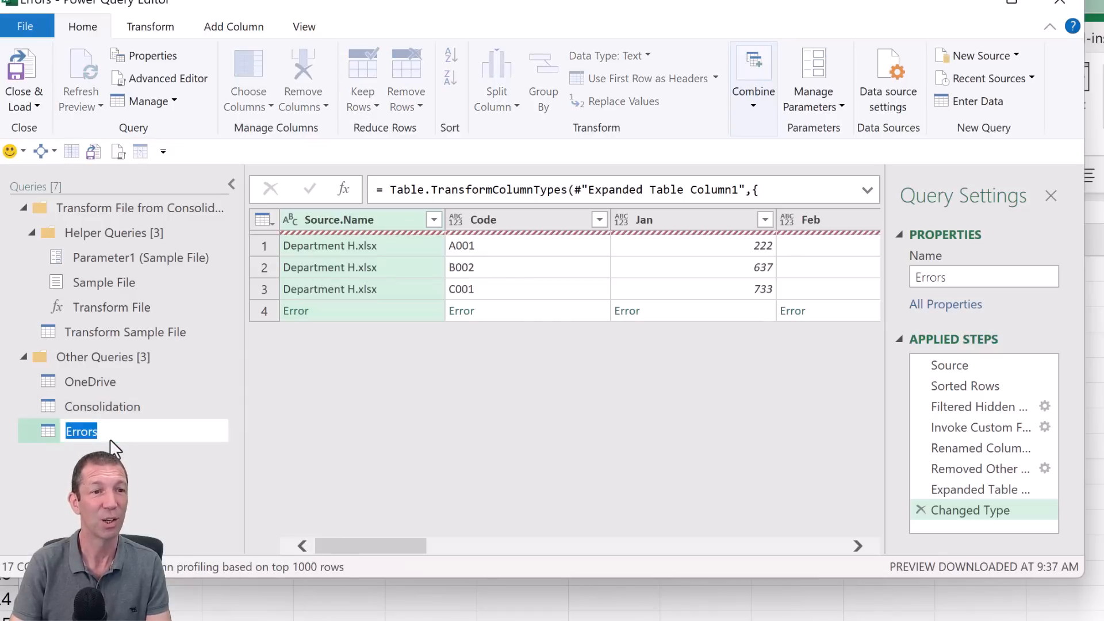
pyautogui.click(138, 467)
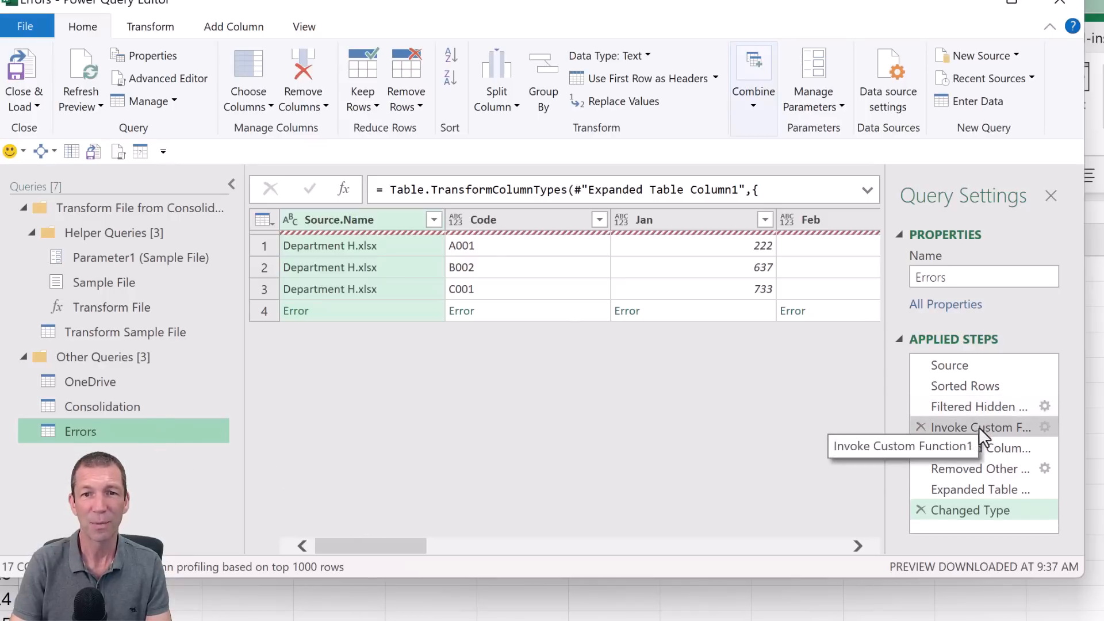
# - Delete the Renamed Columns1 step and all steps after it from the Errors query
pyautogui.click(977, 449)
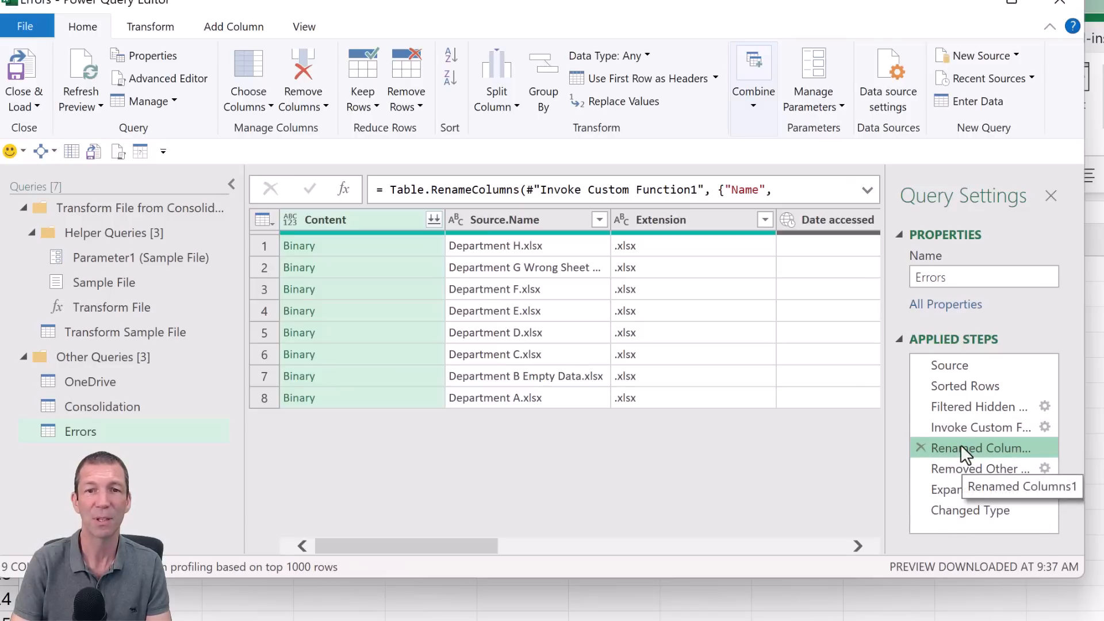
pyautogui.rightClick(964, 453)
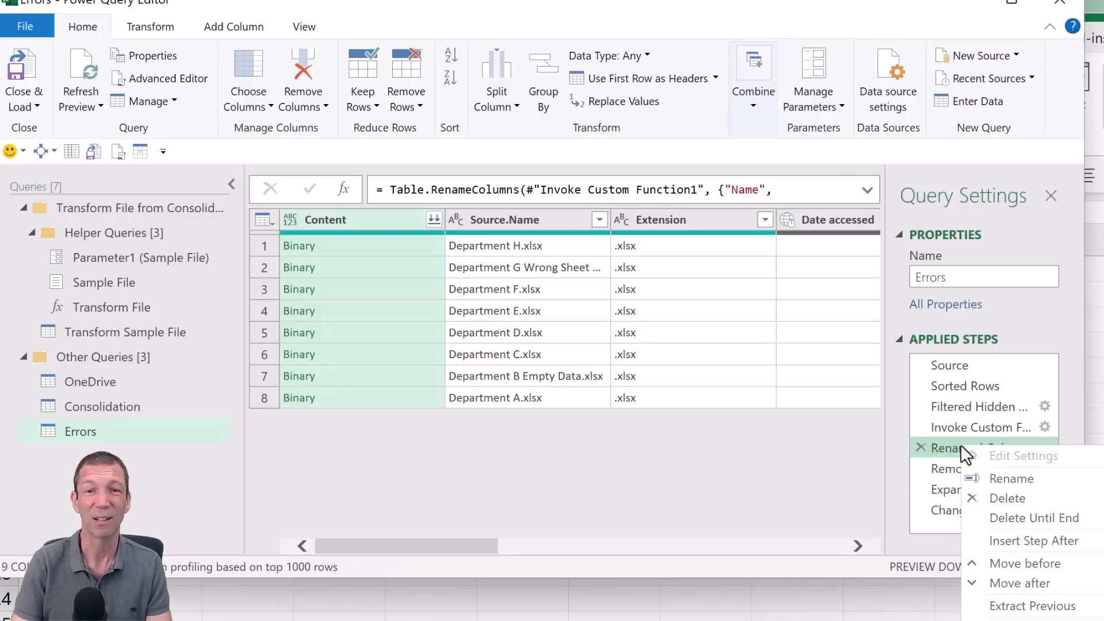
pyautogui.click(1029, 524)
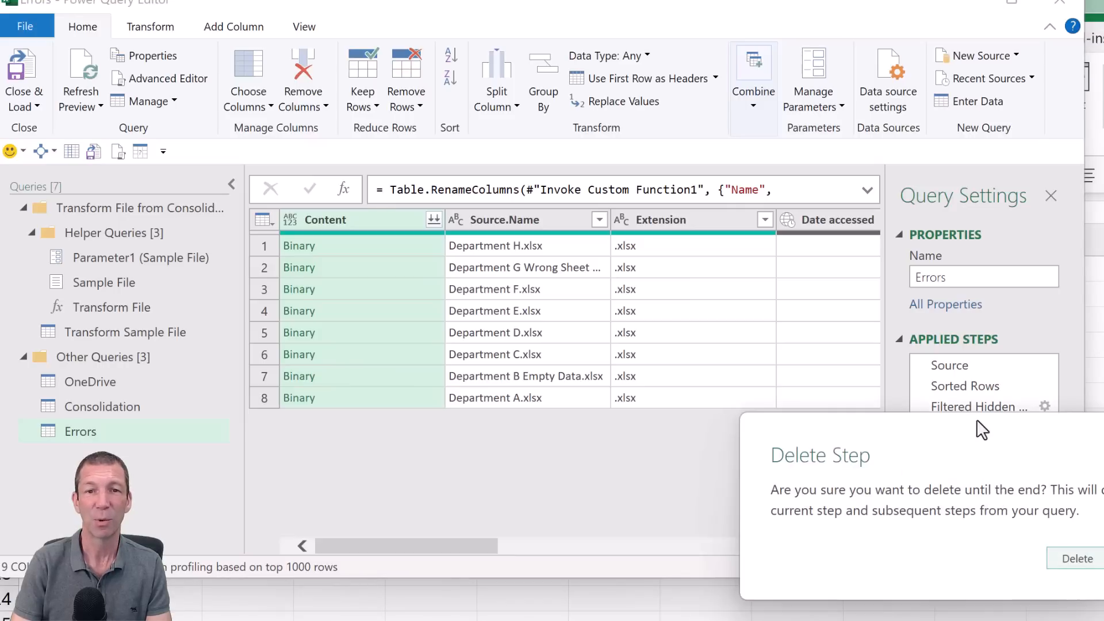
pyautogui.click(1060, 555)
pyautogui.click(983, 427)
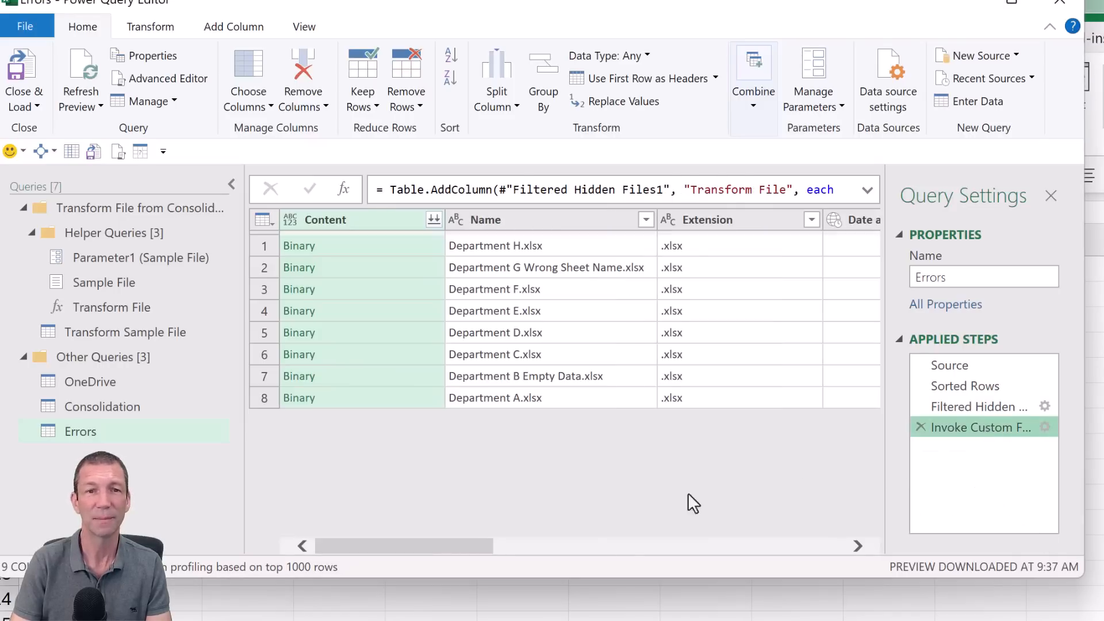
# - Keep only the rows with errors in the Transform File column of the Errors query
pyautogui.moveTo(443, 545); pyautogui.dragTo(844, 545)
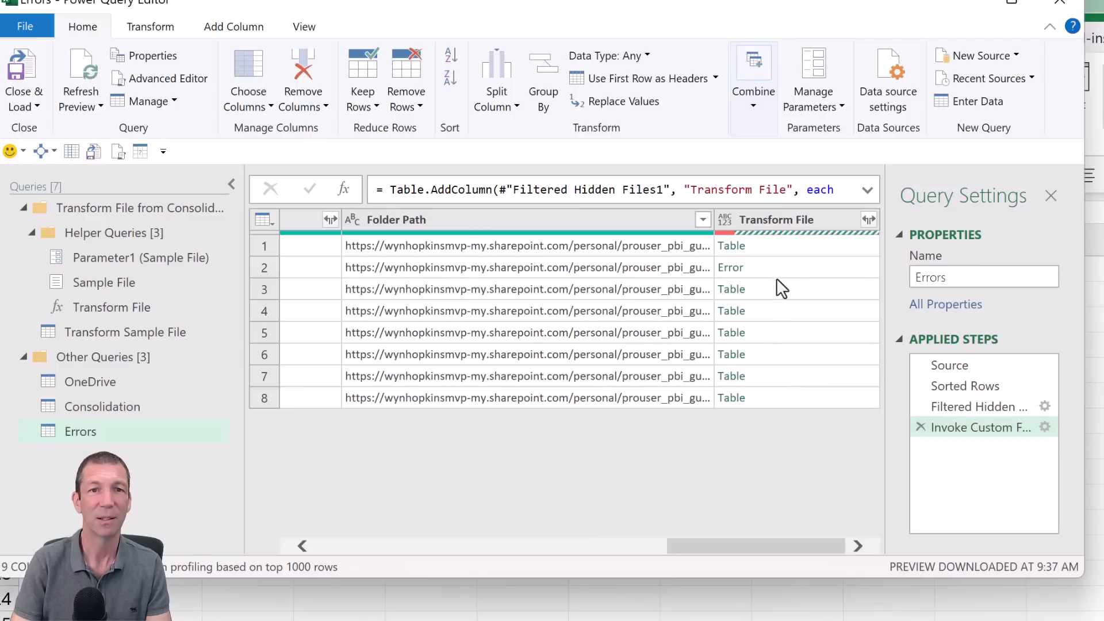
pyautogui.click(788, 217)
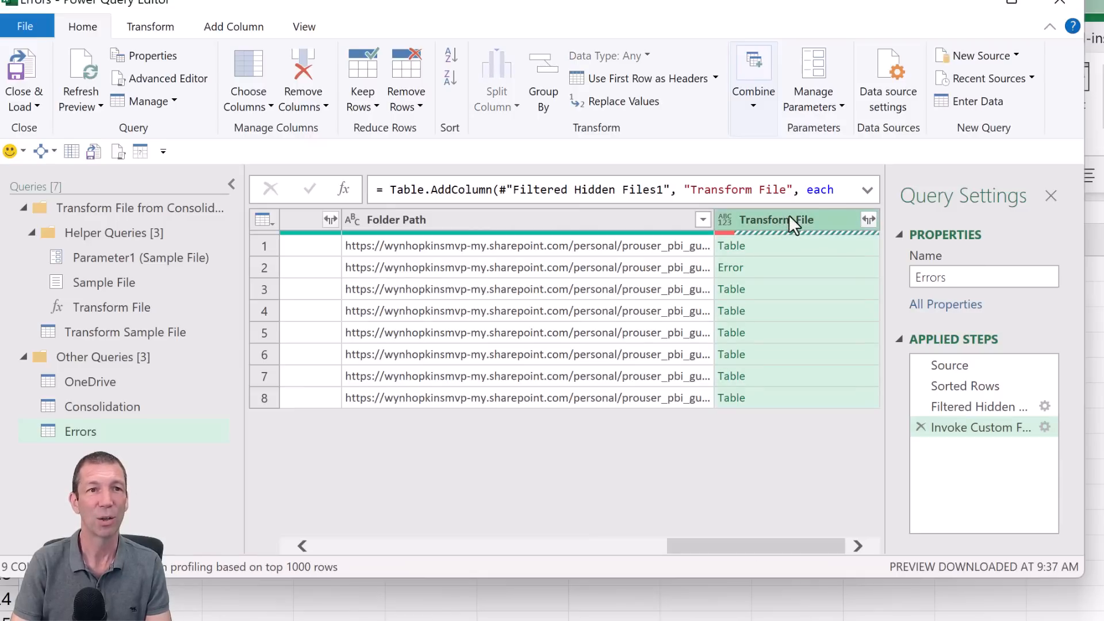
pyautogui.click(363, 101)
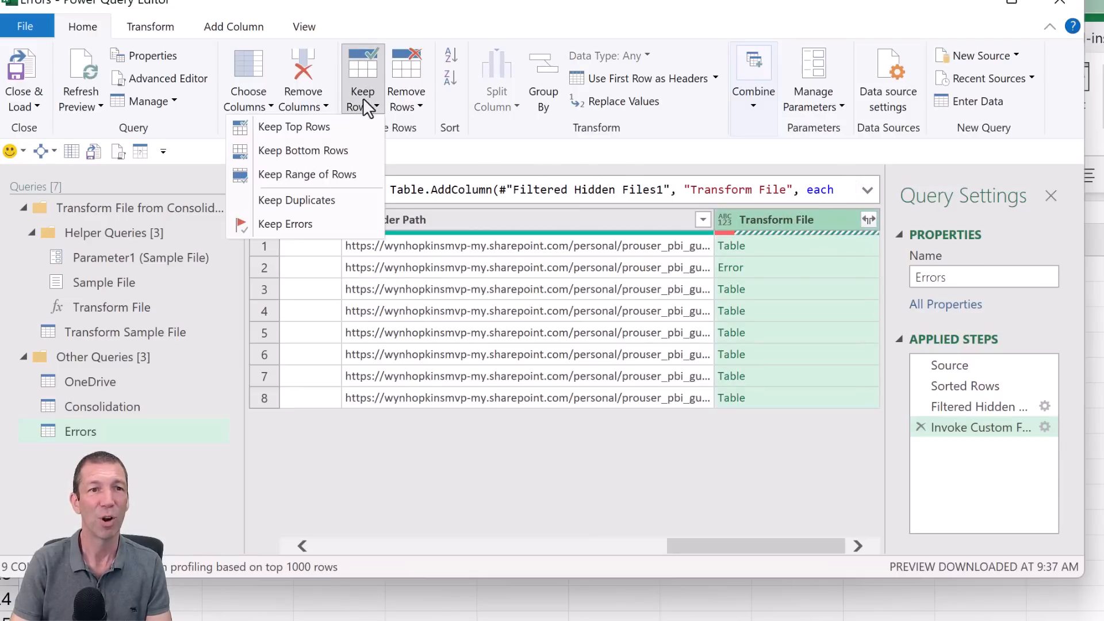
pyautogui.click(304, 225)
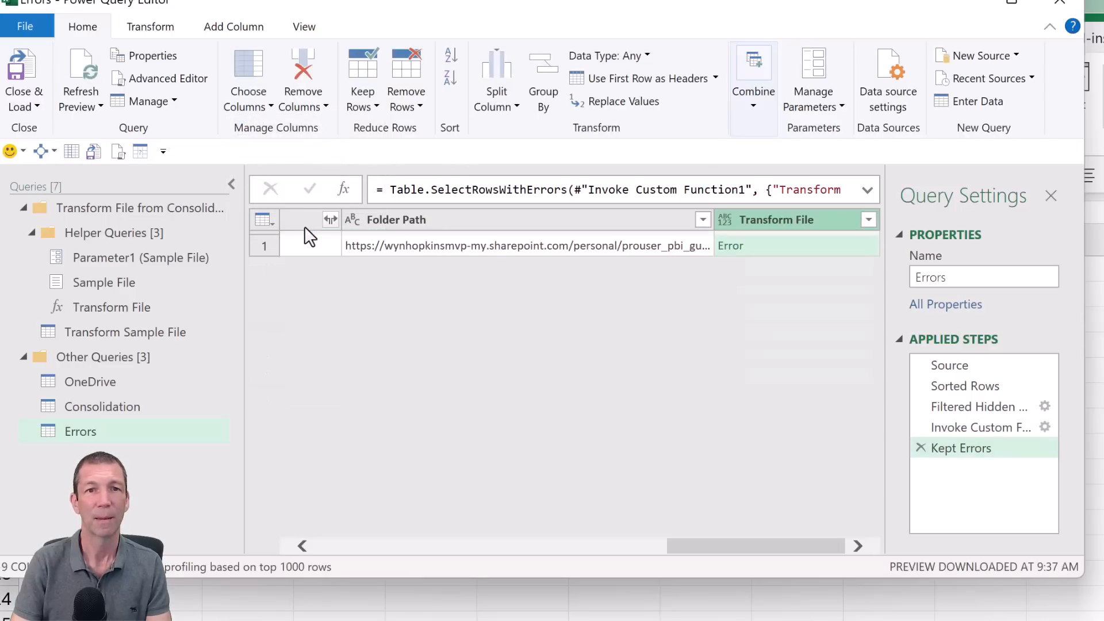
# - Remove all columns except Name from the Errors query
pyautogui.moveTo(744, 548); pyautogui.dragTo(344, 537)
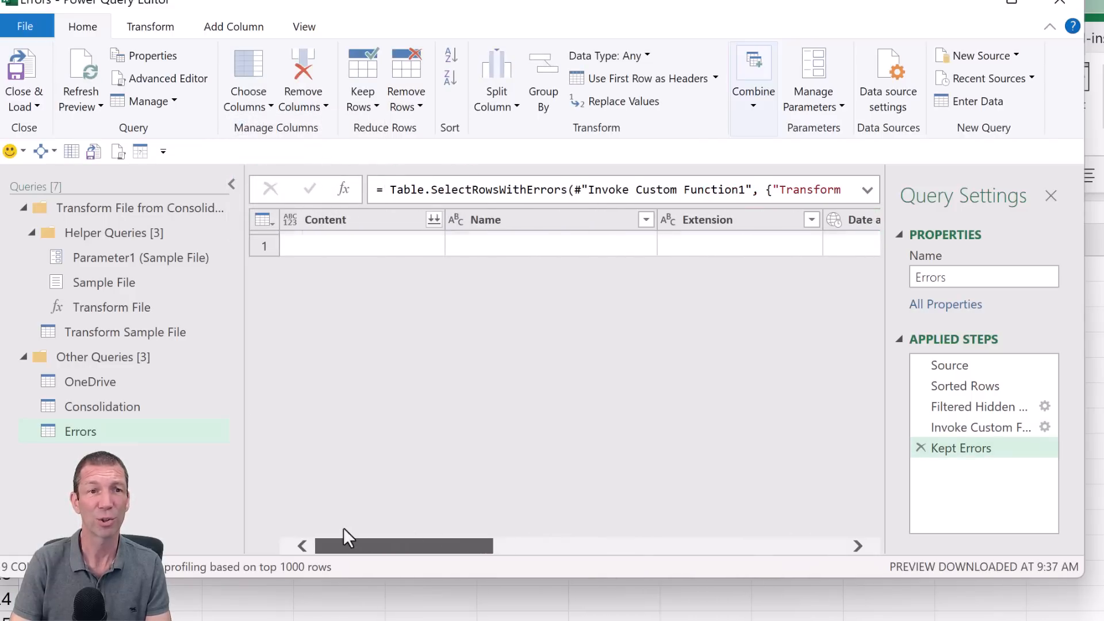
pyautogui.rightClick(532, 215)
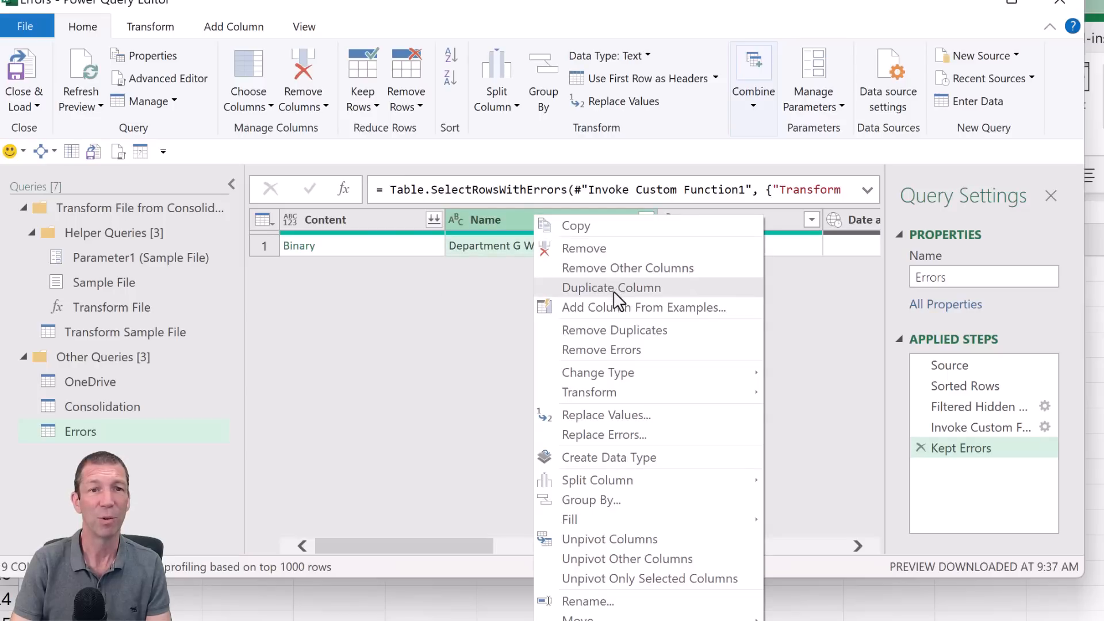
pyautogui.click(627, 274)
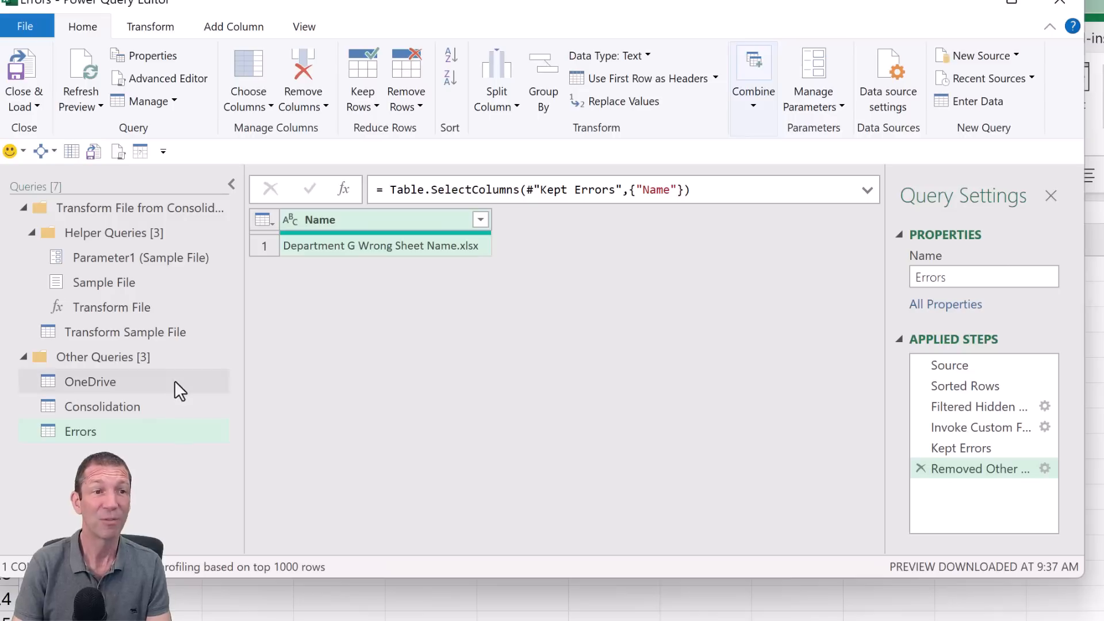
# - In the Consolidation query, insert a step after Invoke Custom Function1 that removes rows with errors in the Transform File column
pyautogui.click(130, 405)
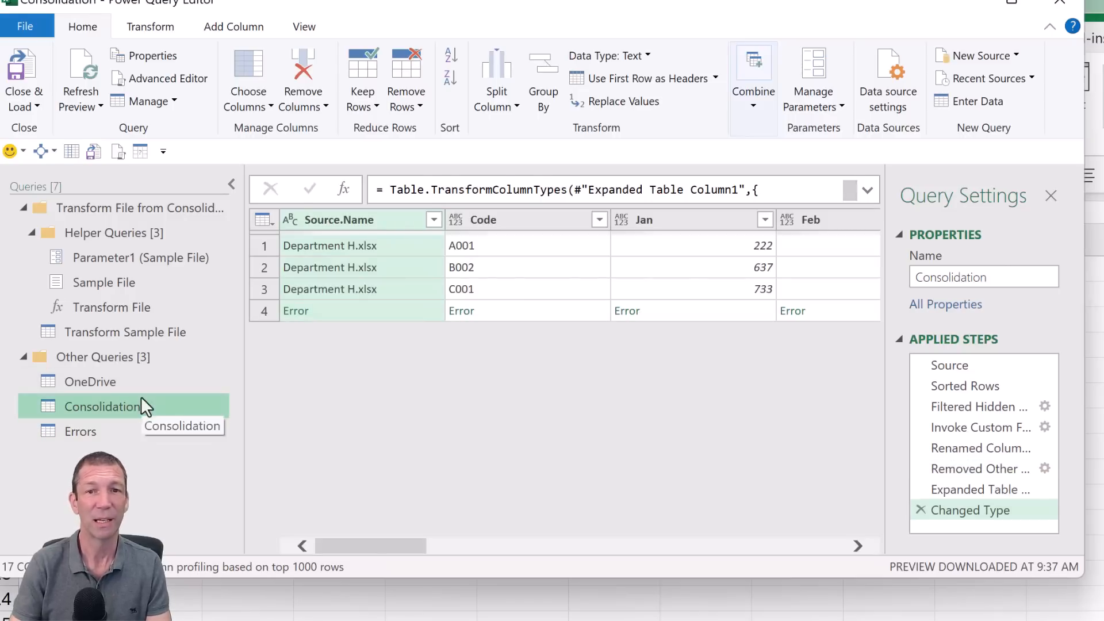
pyautogui.click(985, 433)
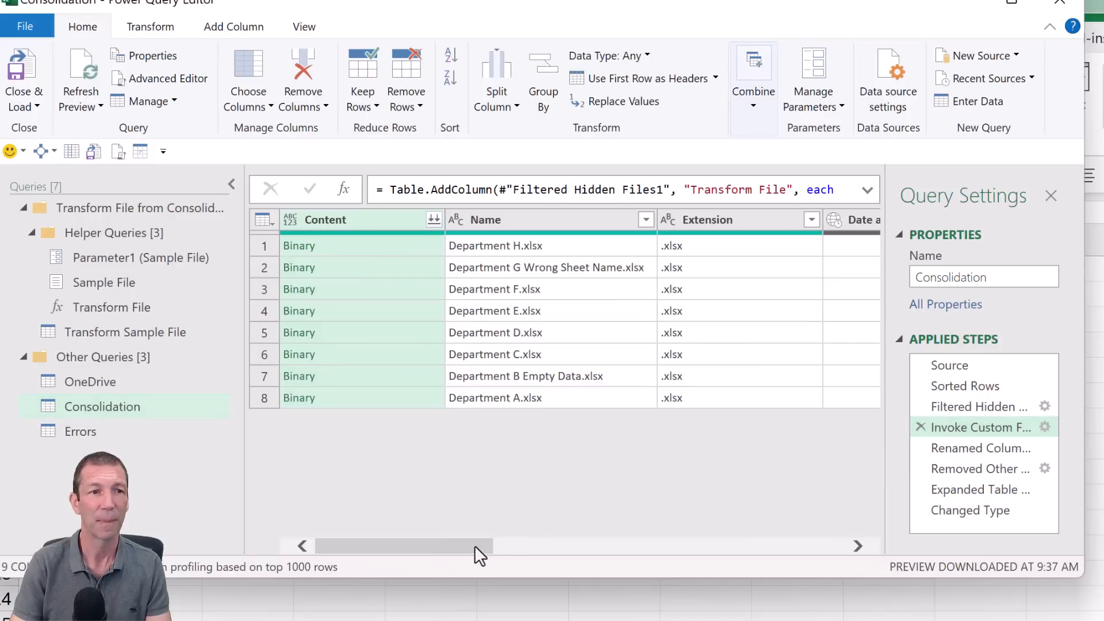
pyautogui.moveTo(490, 549); pyautogui.dragTo(838, 536)
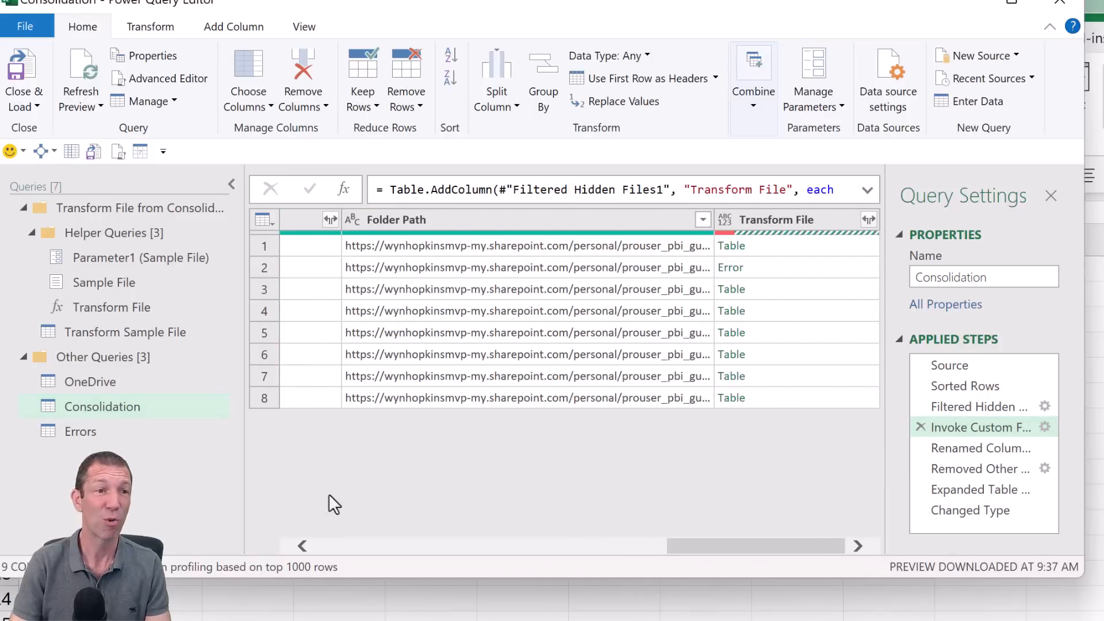
pyautogui.click(791, 224)
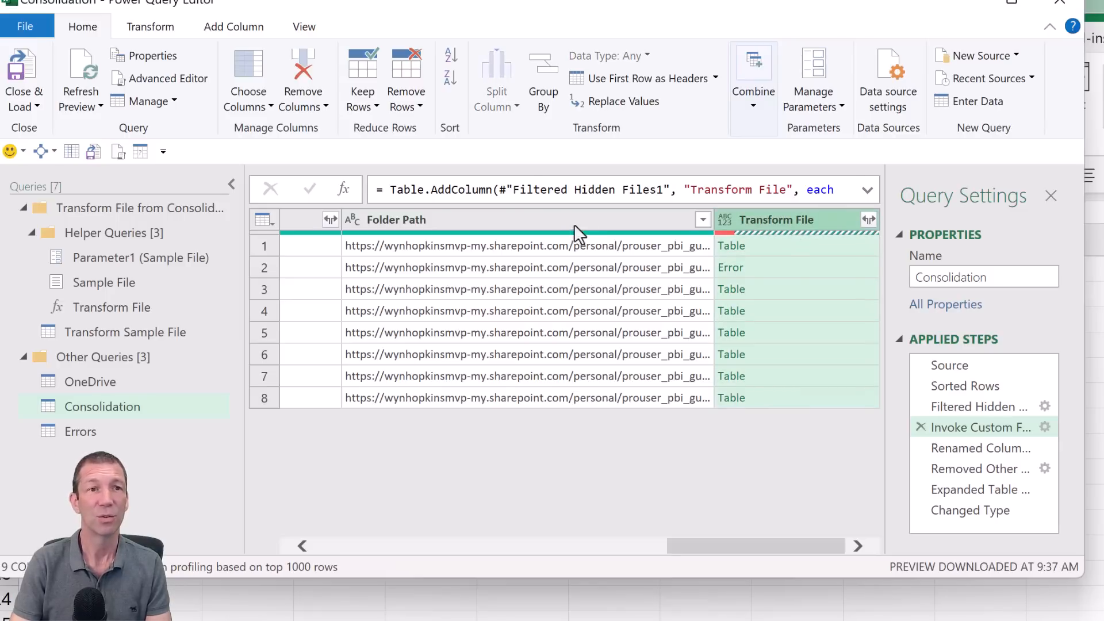
pyautogui.click(415, 104)
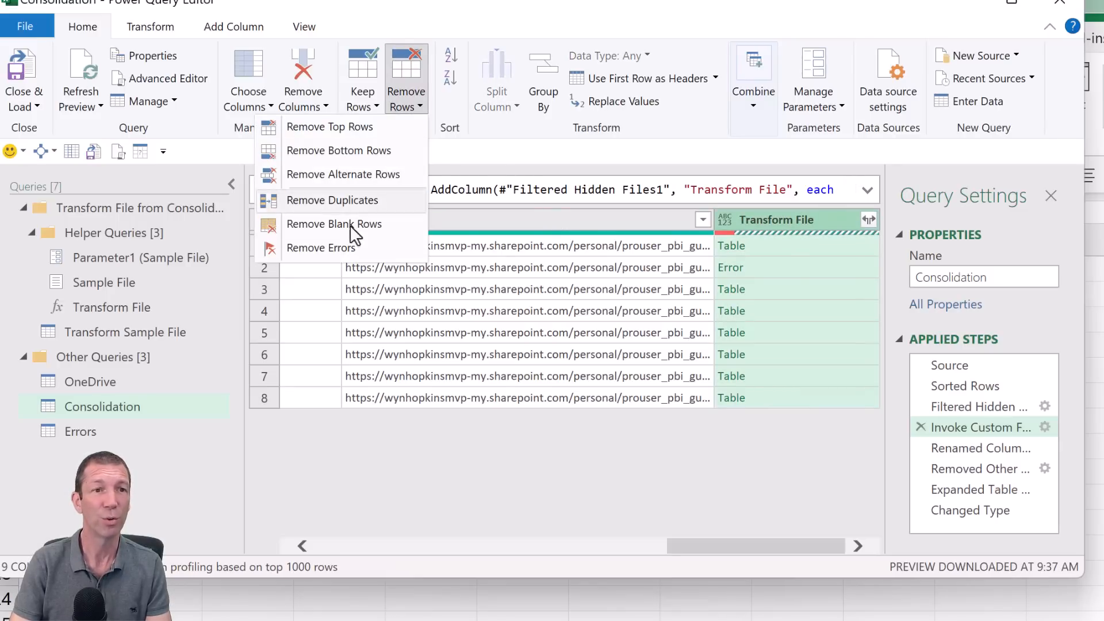
pyautogui.click(337, 247)
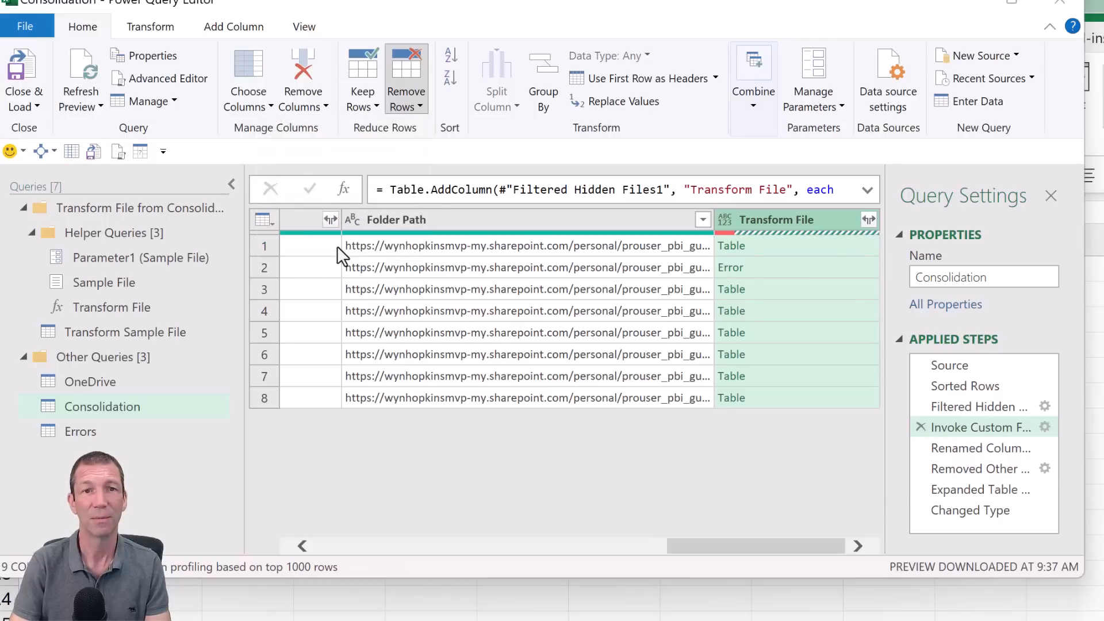
pyautogui.click(1075, 570)
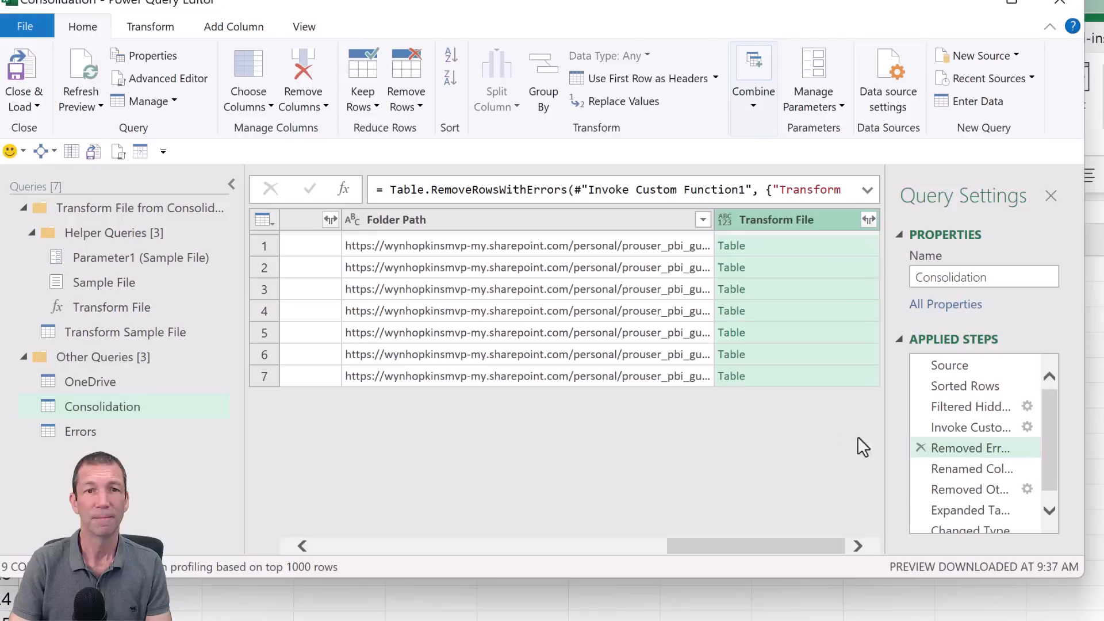
# - Review the combined department rows at the Changed Type step of the Consolidation query
pyautogui.scroll(-1, 955, 491)
pyautogui.click(985, 523)
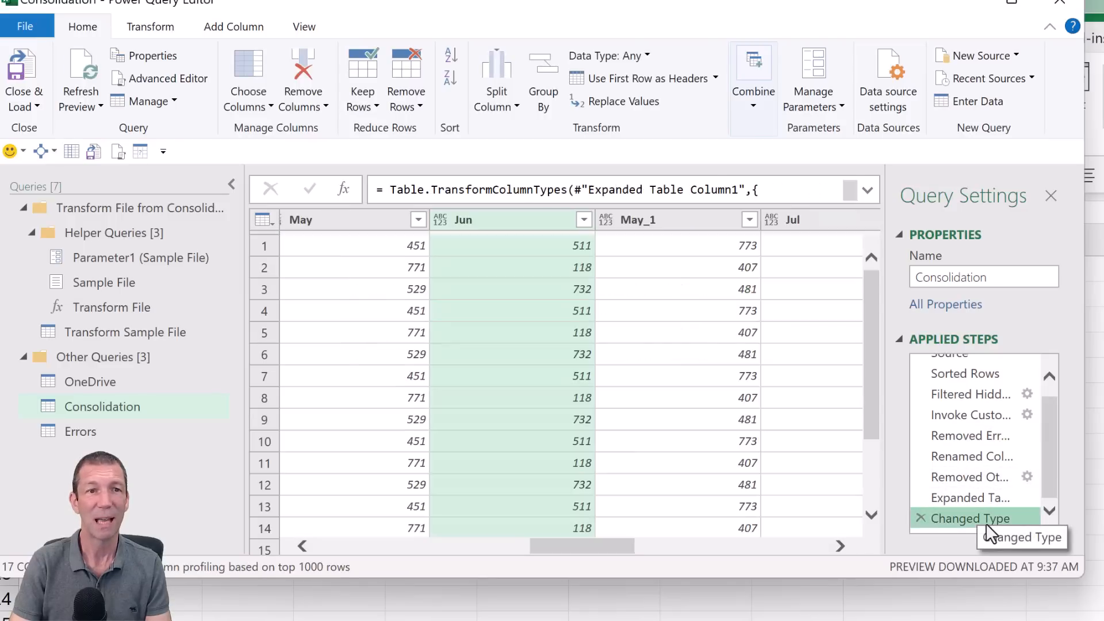
pyautogui.moveTo(582, 545); pyautogui.dragTo(306, 547)
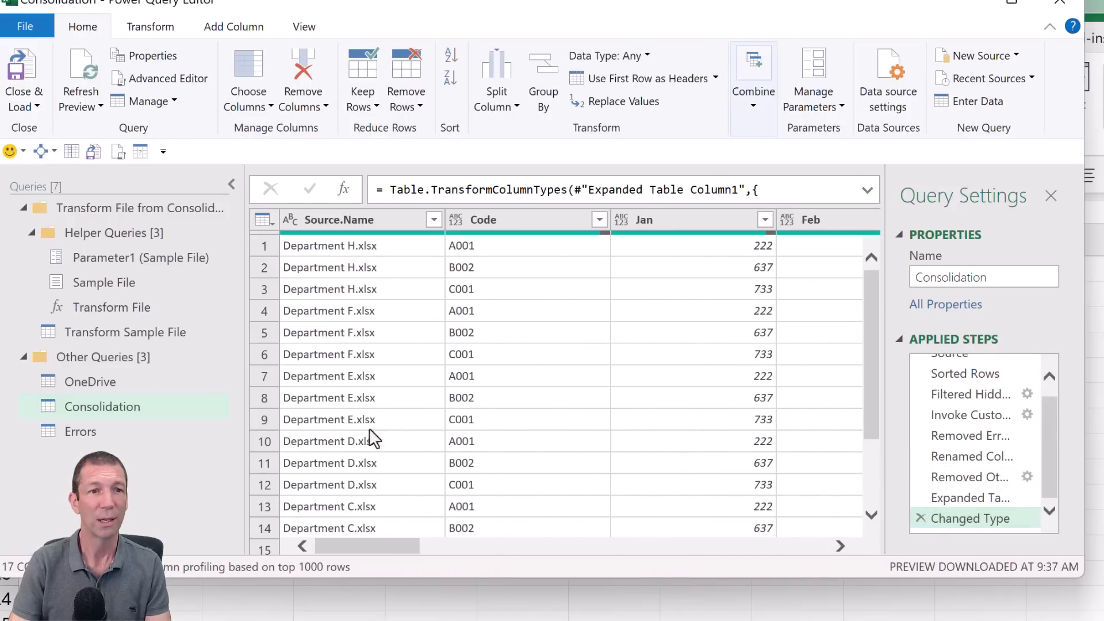
pyautogui.scroll(-1, 384, 460)
pyautogui.scroll(-2, 397, 461)
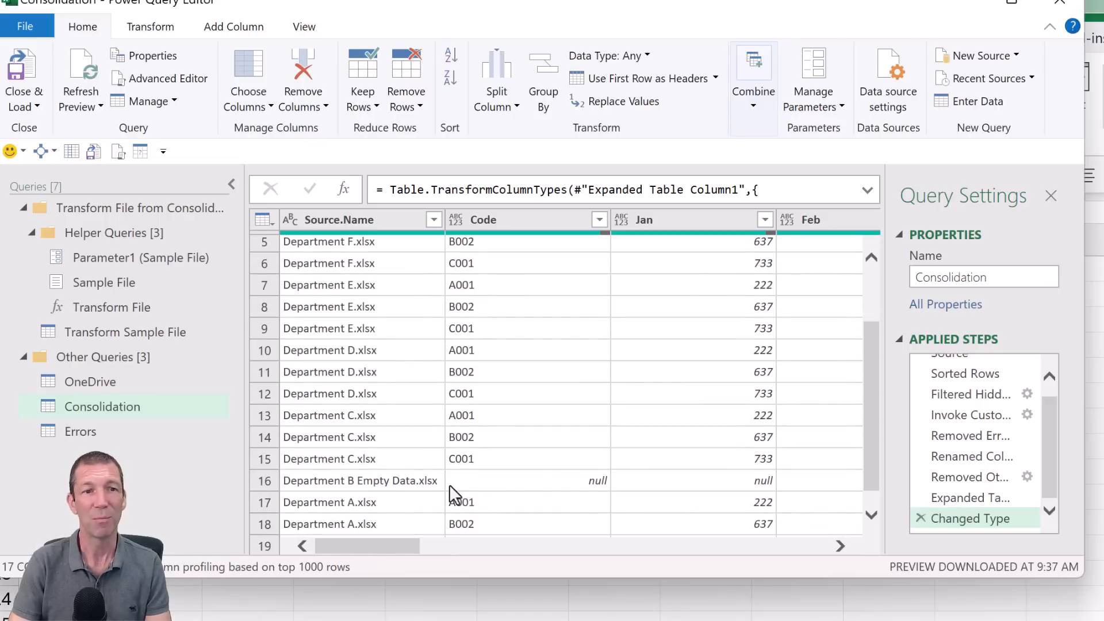
pyautogui.scroll(-1, 504, 458)
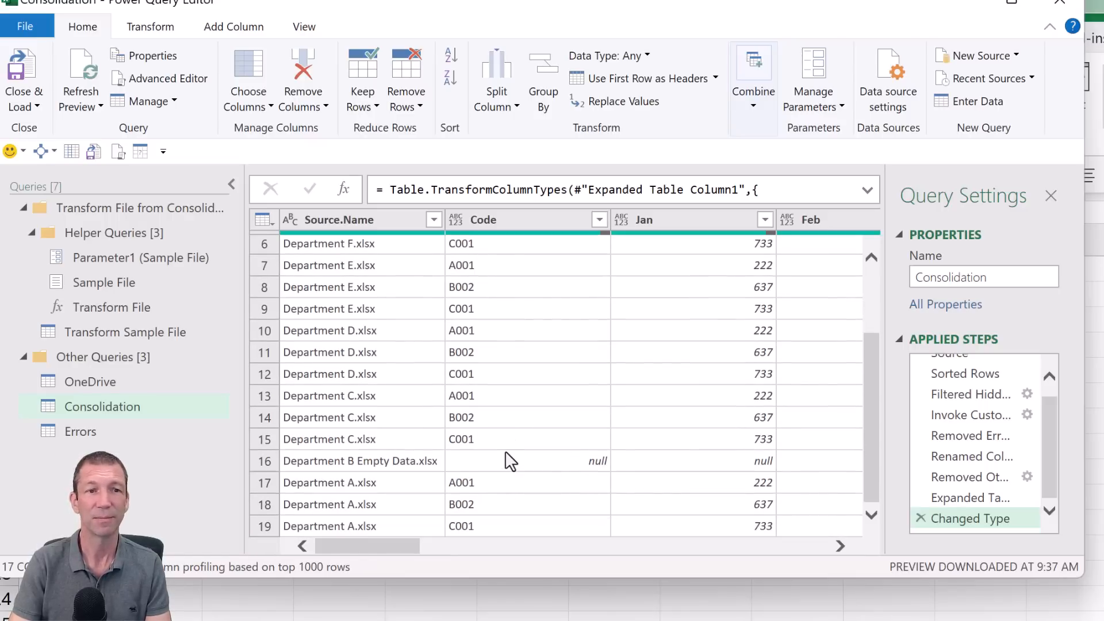
pyautogui.scroll(3, 526, 471)
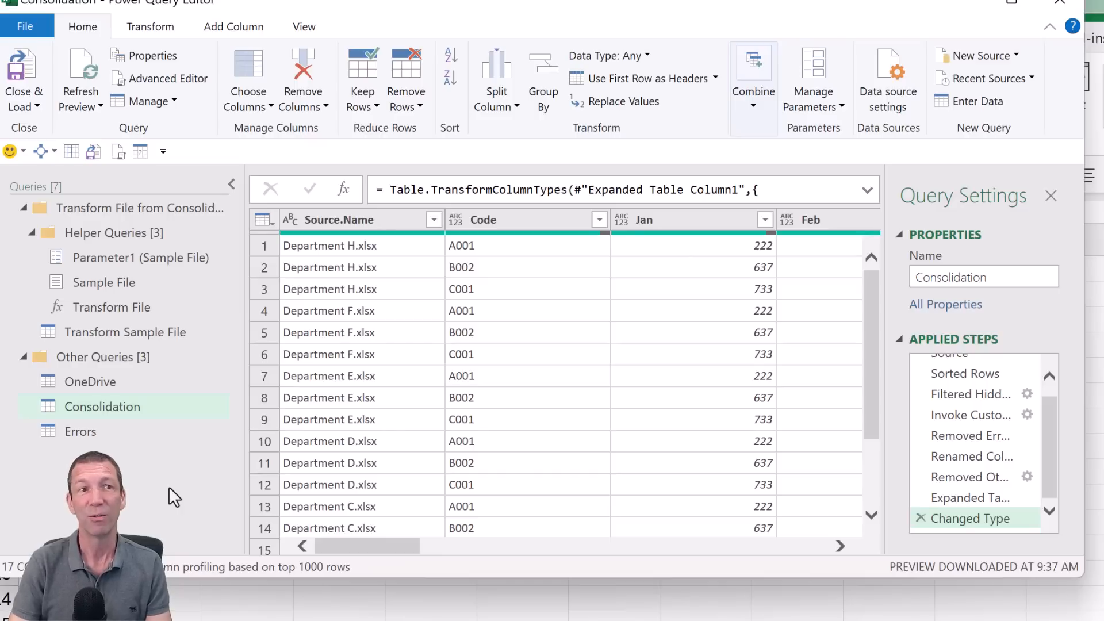
# - Compare the Transform Sample File query with the Transform File column created by the custom function step in Consolidation
pyautogui.click(130, 332)
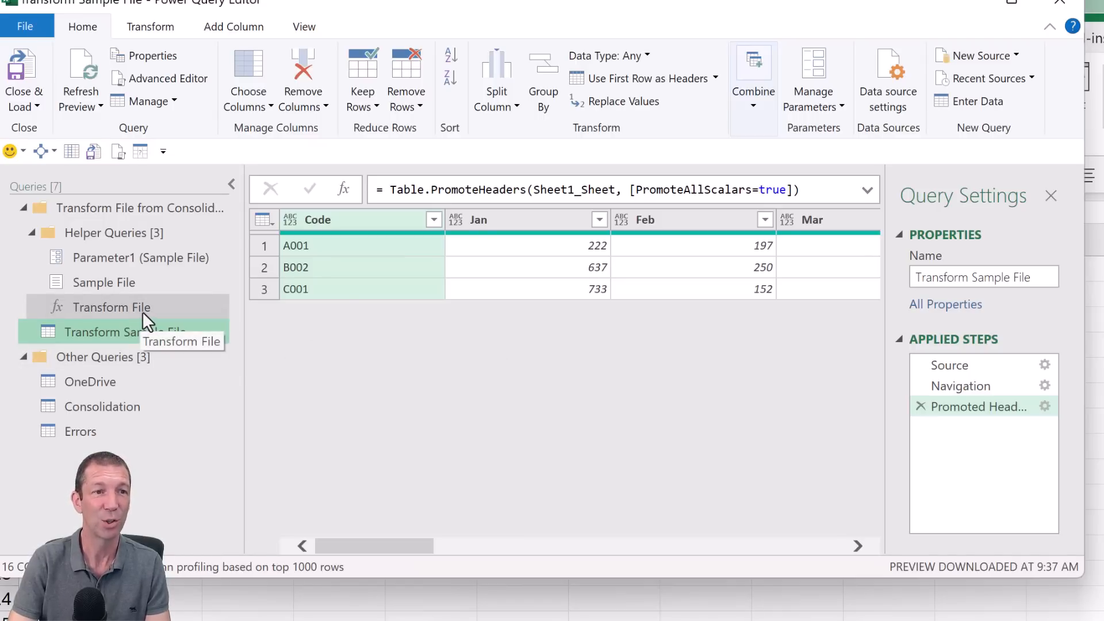
pyautogui.click(133, 408)
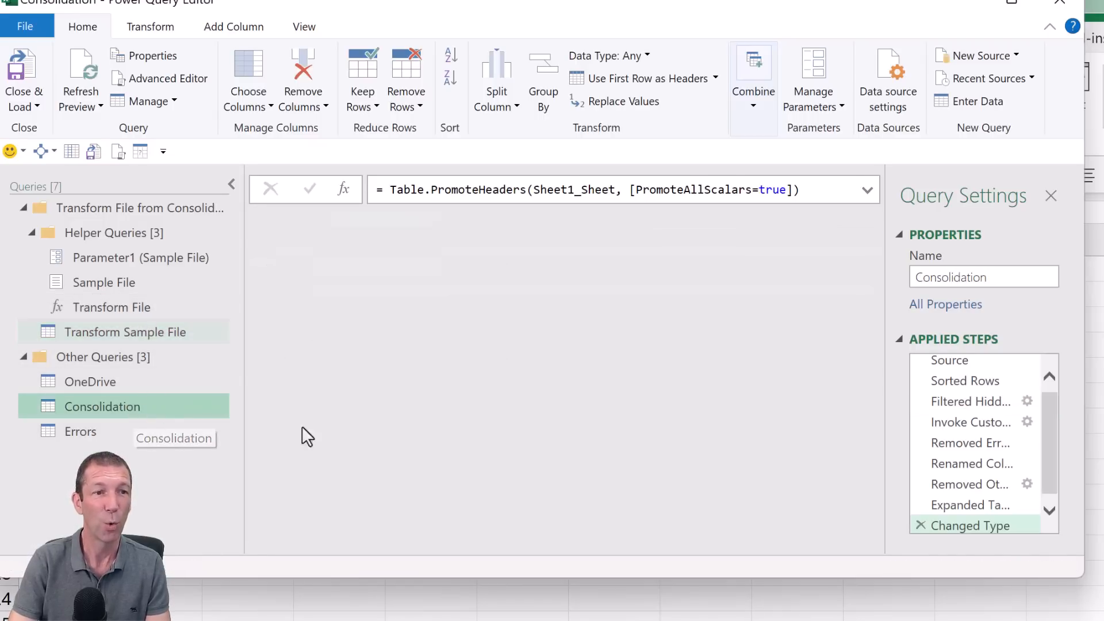
pyautogui.click(992, 422)
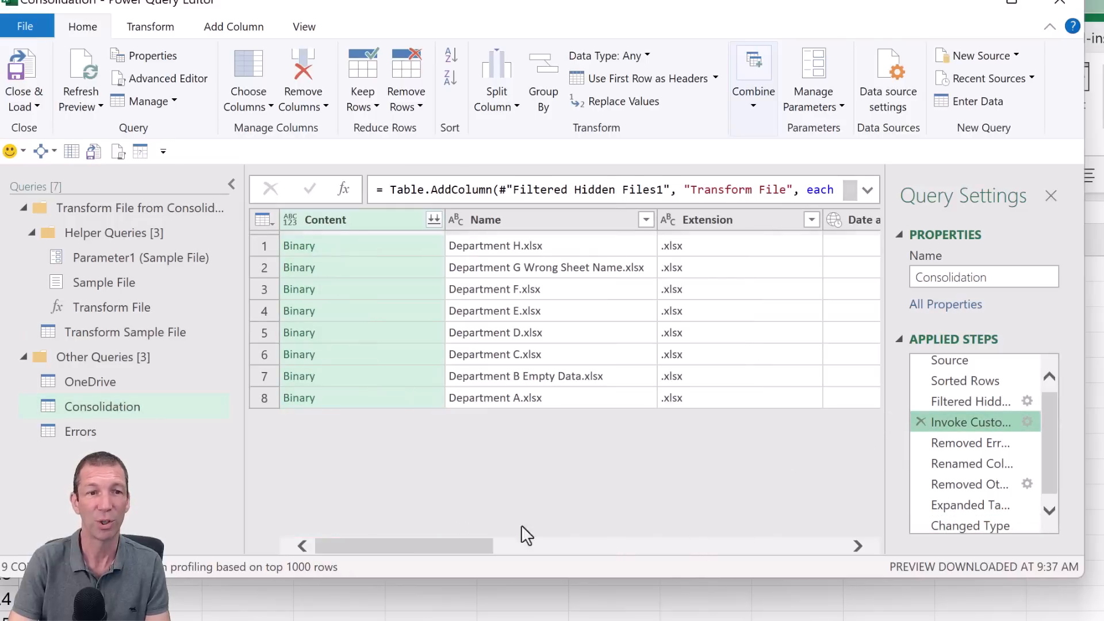
pyautogui.moveTo(413, 555); pyautogui.dragTo(764, 555)
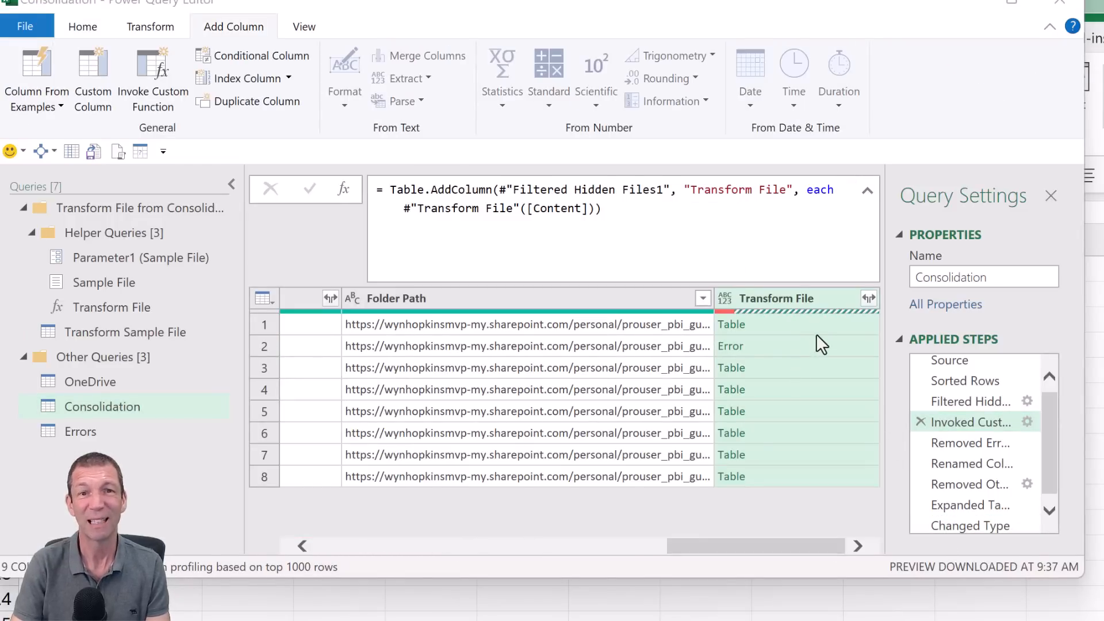
pyautogui.click(112, 324)
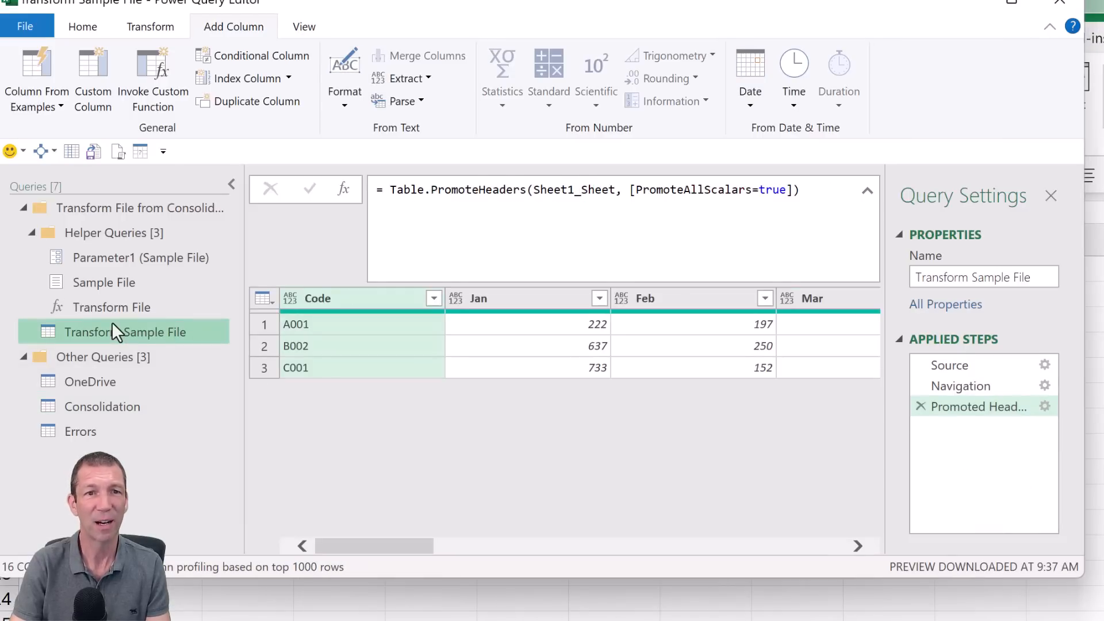
# - Examine how the Navigation step of Transform Sample File selects its sheet using the Item and Kind columns of the Source step
pyautogui.click(963, 367)
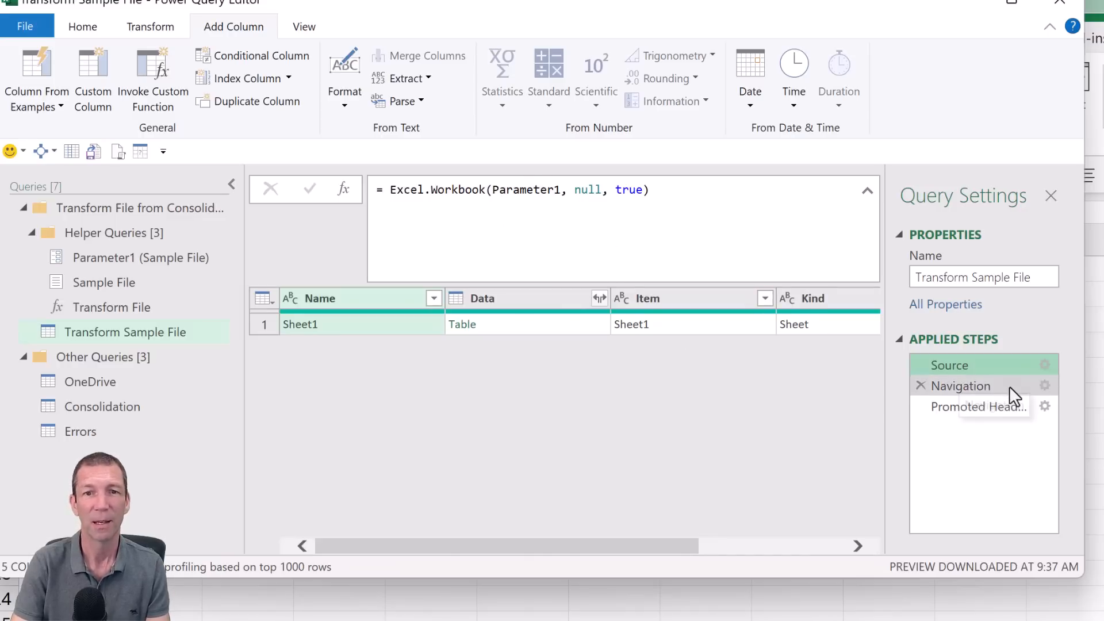
pyautogui.click(979, 382)
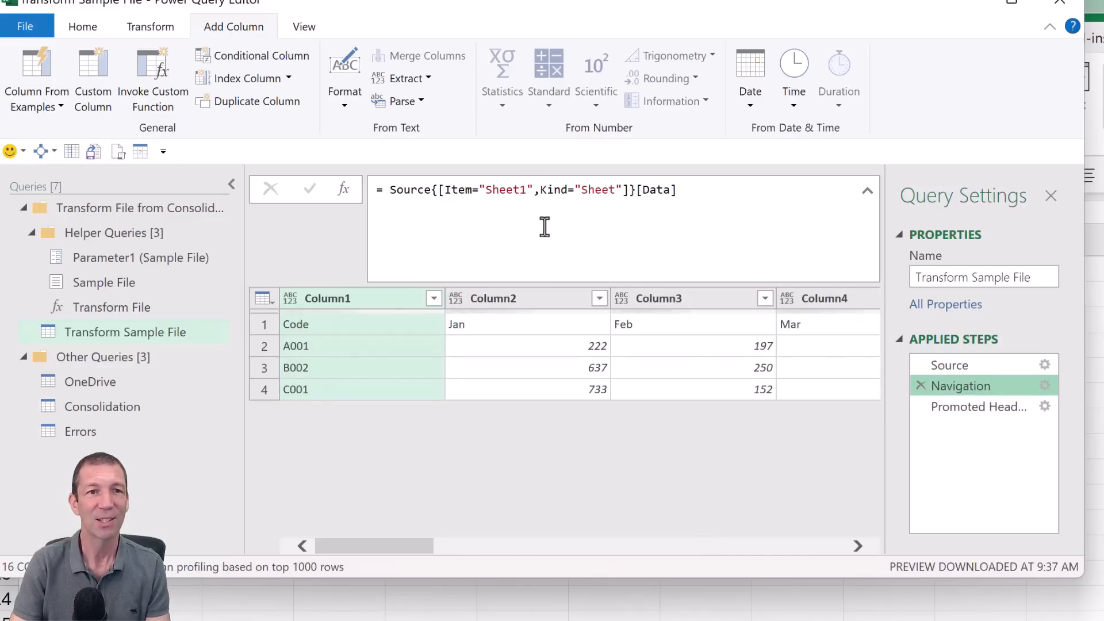
pyautogui.doubleClick(498, 190)
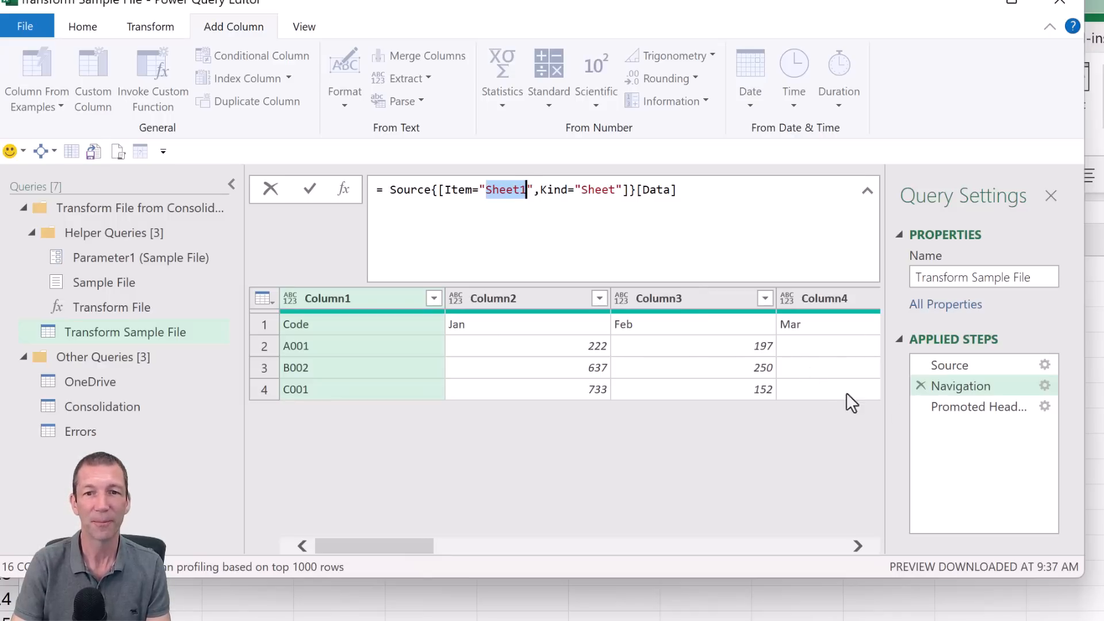
pyautogui.click(987, 406)
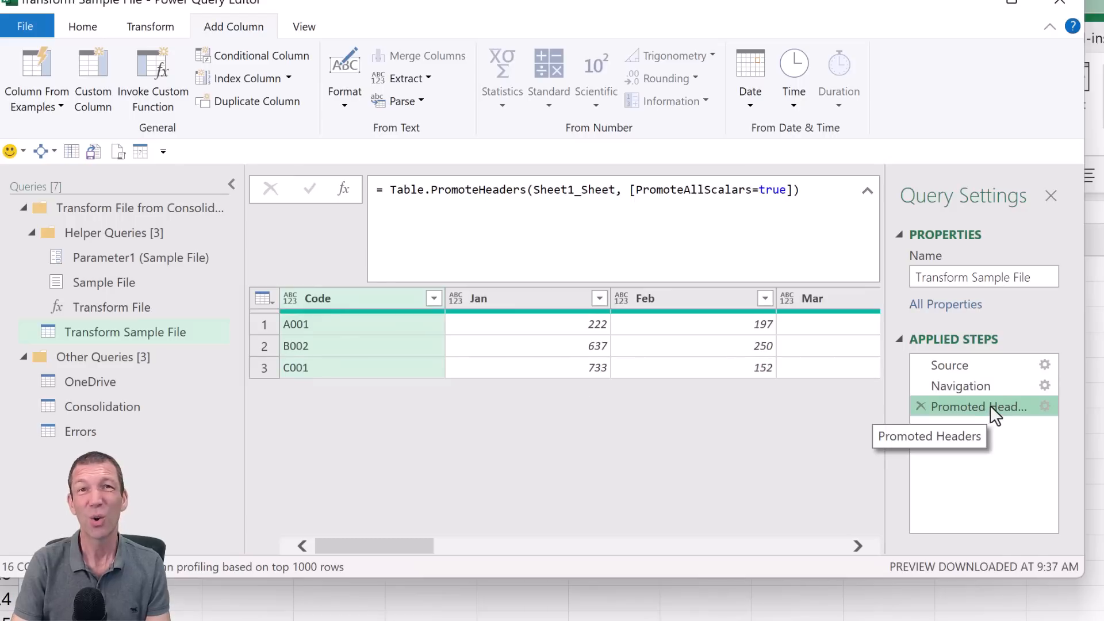
pyautogui.click(996, 392)
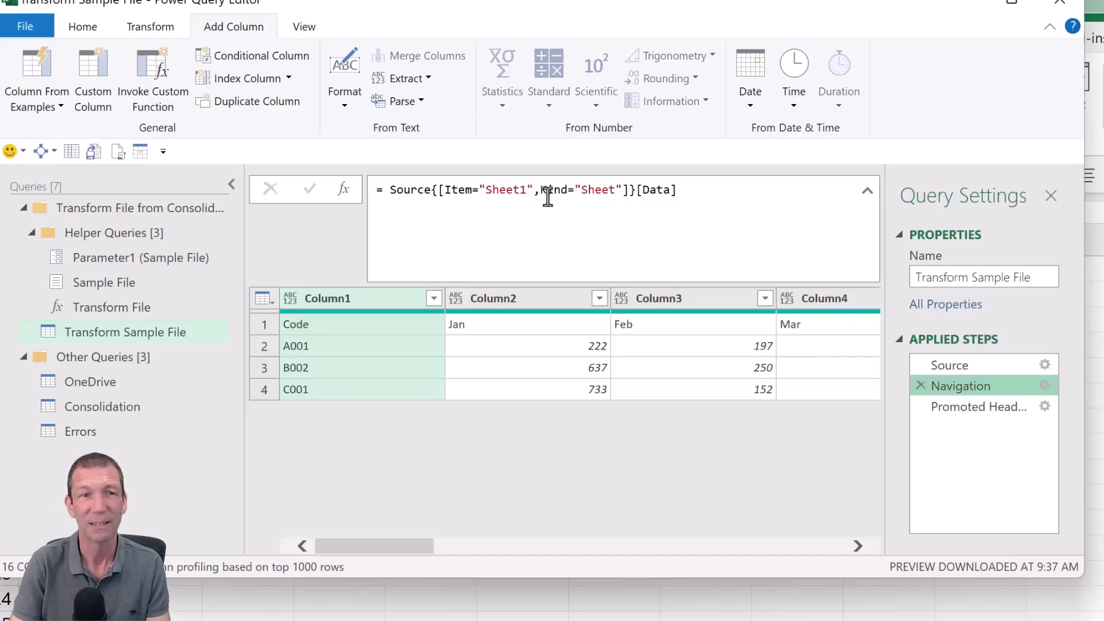
pyautogui.click(616, 191)
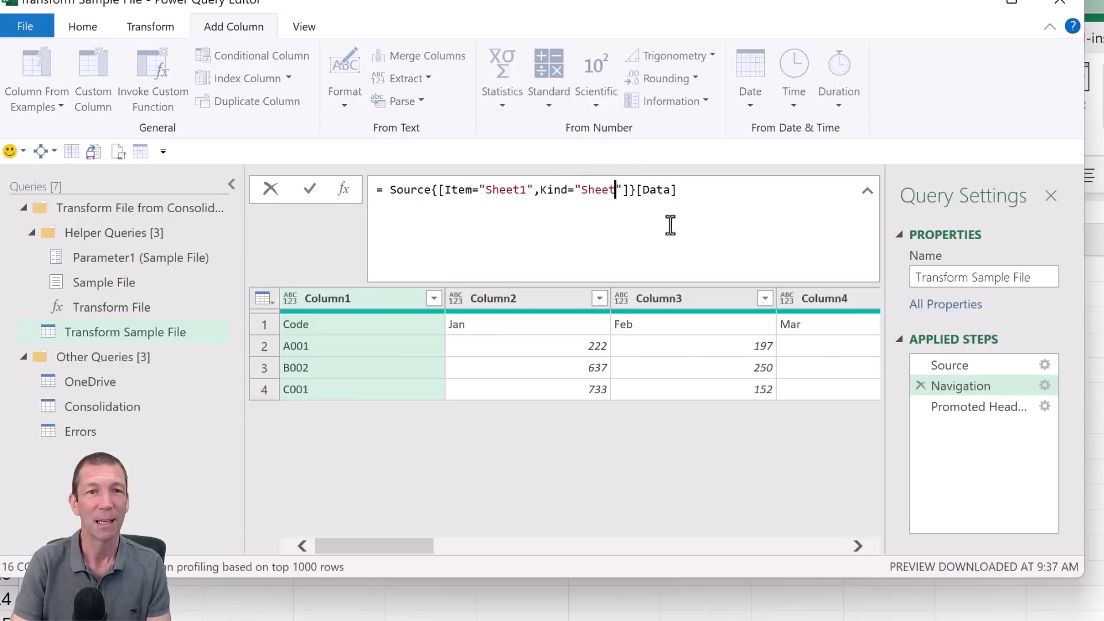
pyautogui.press('Right')
pyautogui.press('Right')
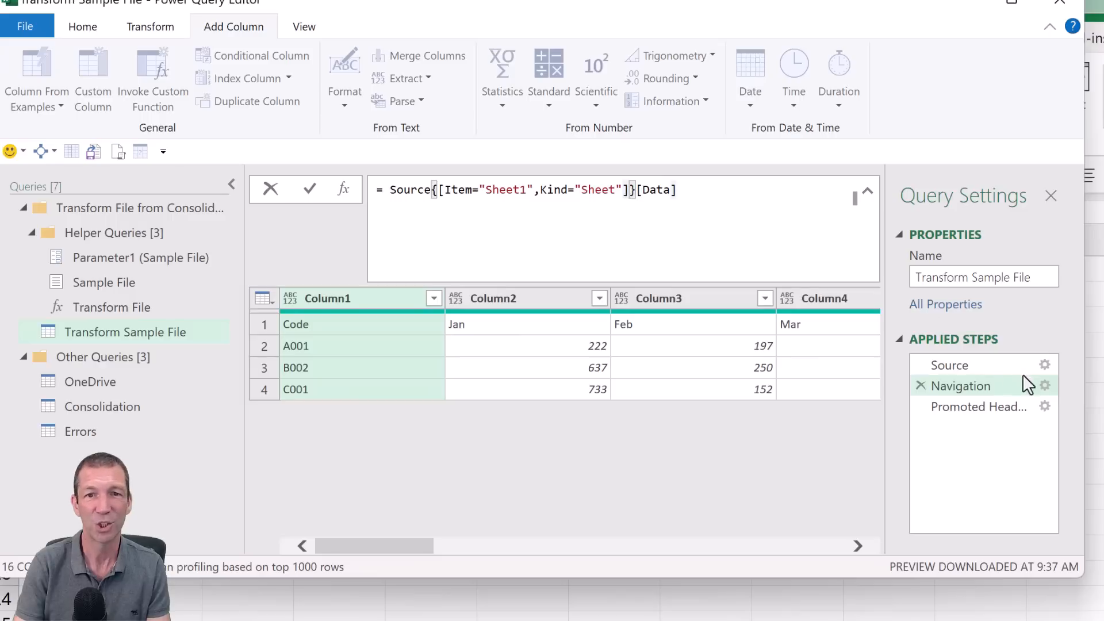
pyautogui.click(970, 363)
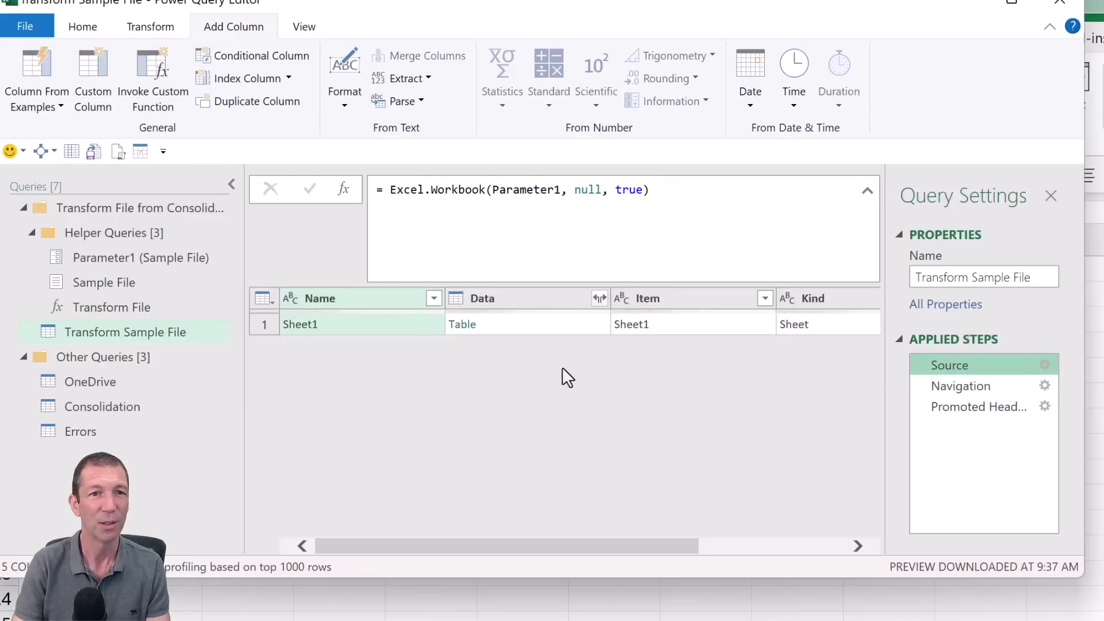
pyautogui.click(696, 297)
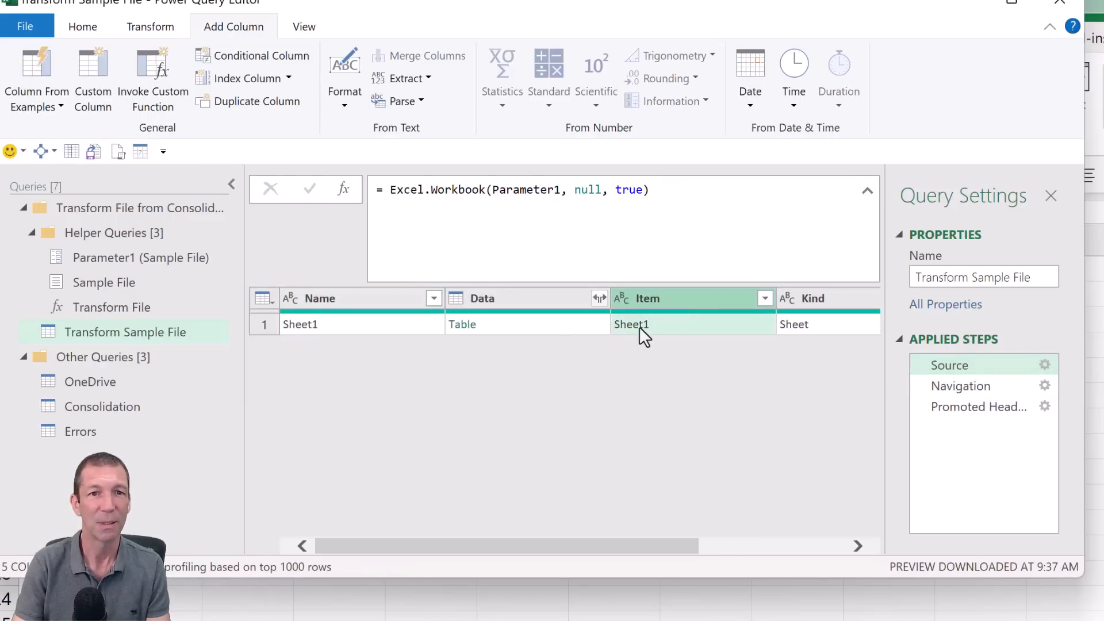
pyautogui.click(825, 299)
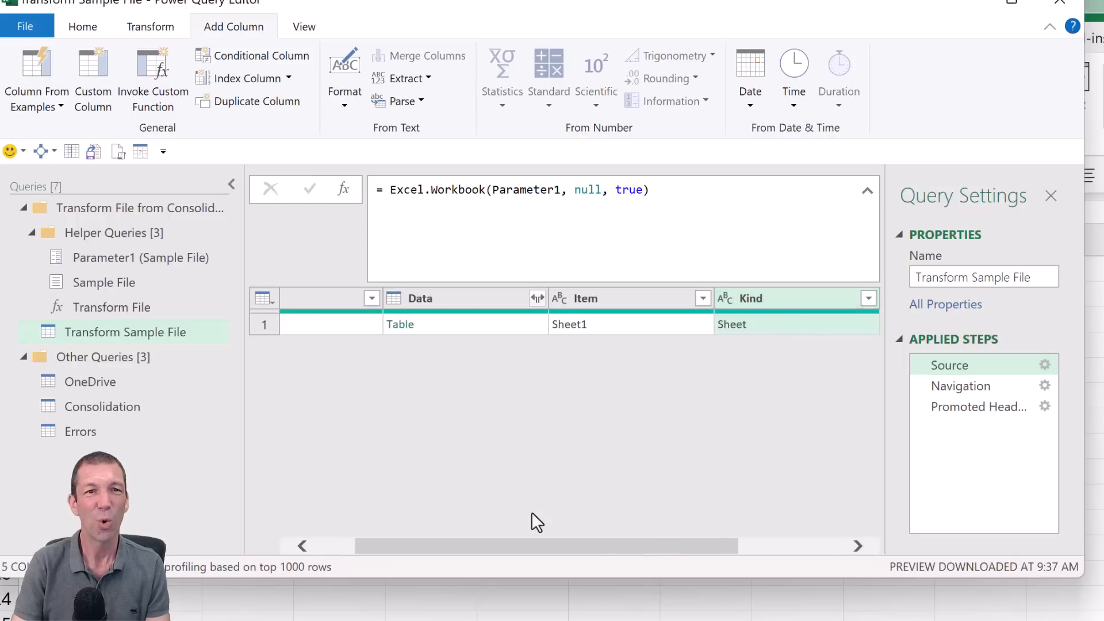
pyautogui.moveTo(602, 545); pyautogui.dragTo(480, 529)
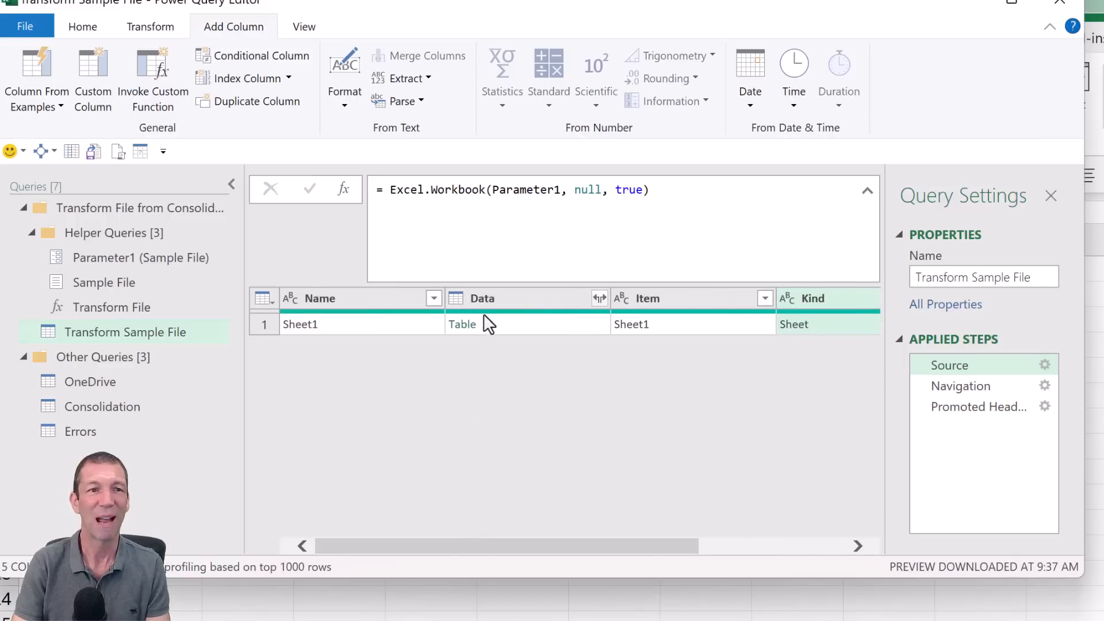
# - Remove the Item and Kind lookup from the Navigation step's formula so it reads = Source[Data]
pyautogui.click(967, 380)
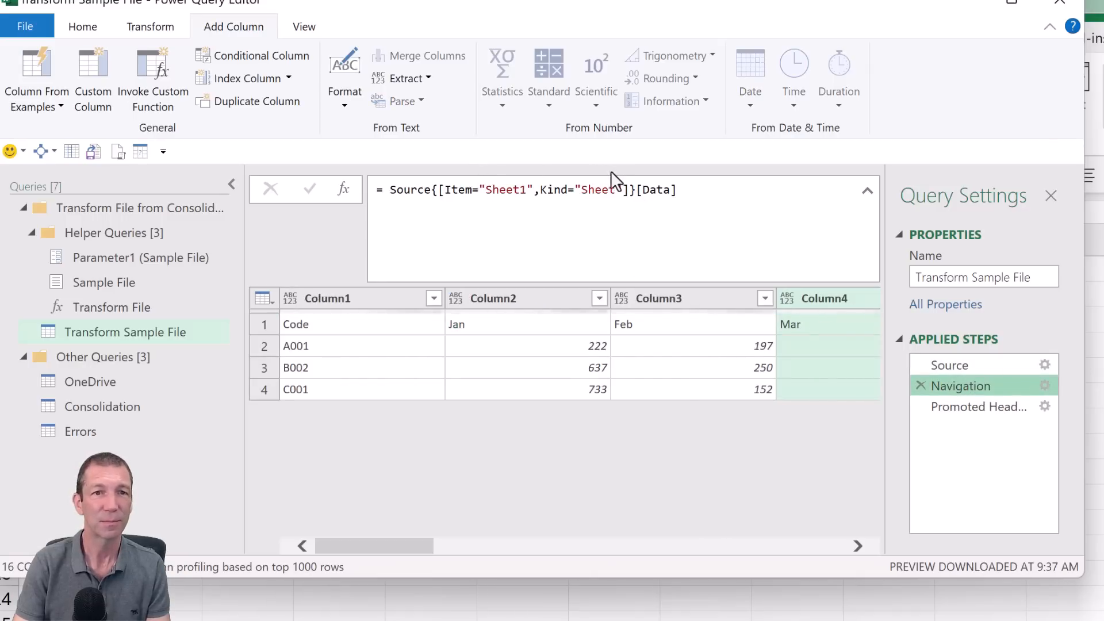
pyautogui.click(636, 189)
pyautogui.press('BackSpace')
pyautogui.press('BackSpace')
pyautogui.press('BackSpace')
pyautogui.press('BackSpace')
pyautogui.press('BackSpace')
pyautogui.press('BackSpace')
pyautogui.press('BackSpace')
pyautogui.press('BackSpace')
pyautogui.press('BackSpace')
pyautogui.press('BackSpace')
pyautogui.press('BackSpace')
pyautogui.press('BackSpace')
pyautogui.press('BackSpace')
pyautogui.press('BackSpace')
pyautogui.press('BackSpace')
pyautogui.press('BackSpace')
pyautogui.press('BackSpace')
pyautogui.press('BackSpace')
pyautogui.press('BackSpace')
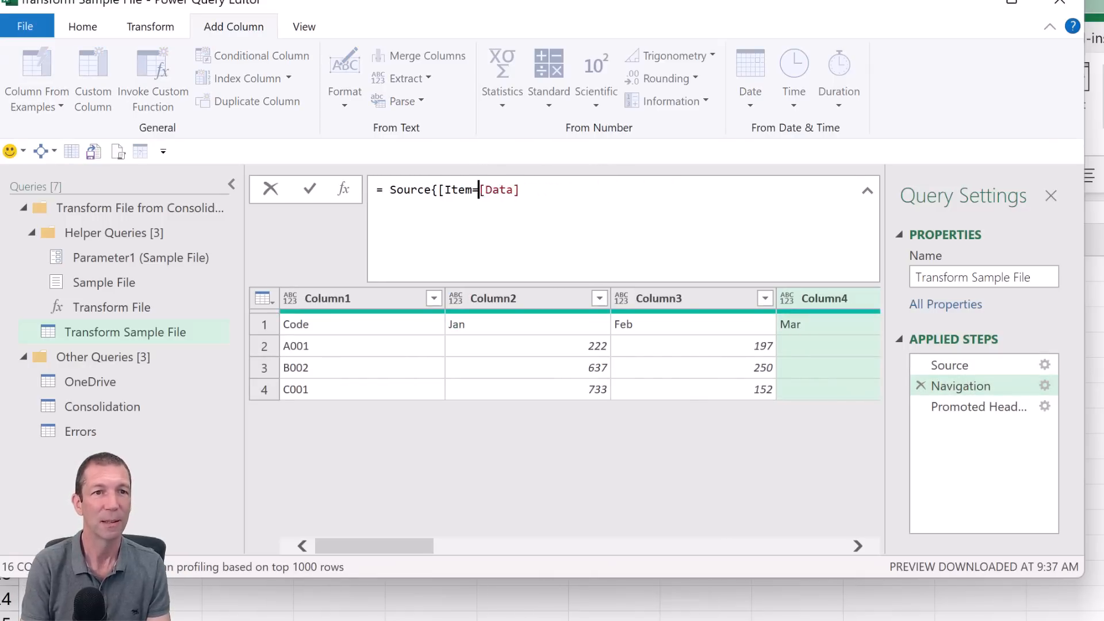
pyautogui.press('BackSpace')
pyautogui.press('BackSpace')
pyautogui.press('BackSpace')
pyautogui.press('BackSpace')
pyautogui.press('BackSpace')
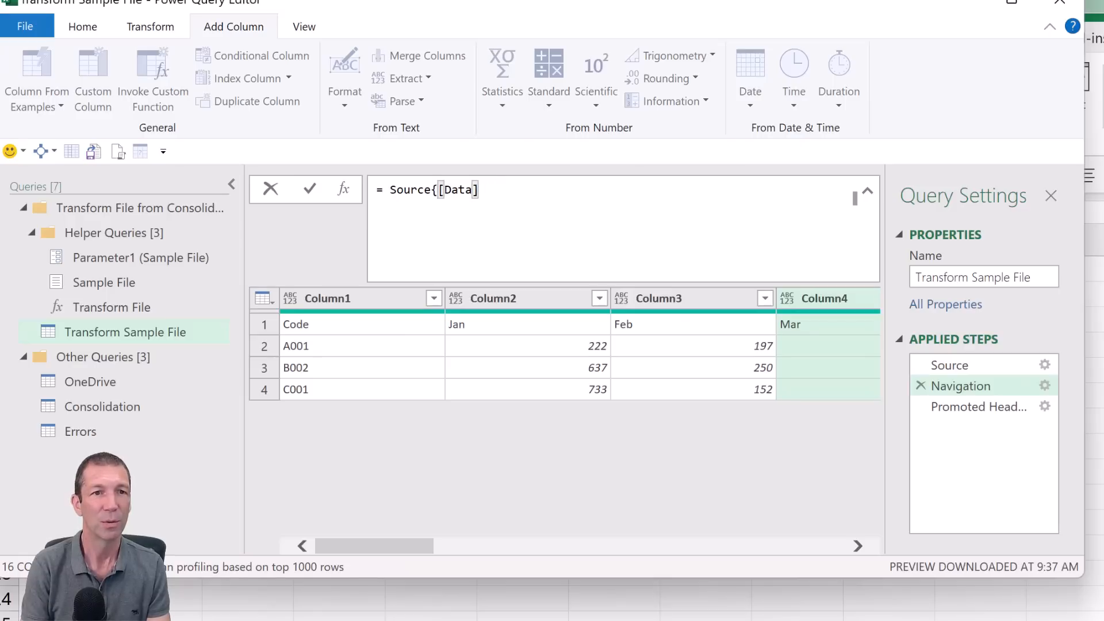
pyautogui.press('BackSpace')
pyautogui.press('Right')
pyautogui.press('Right')
pyautogui.press('Right')
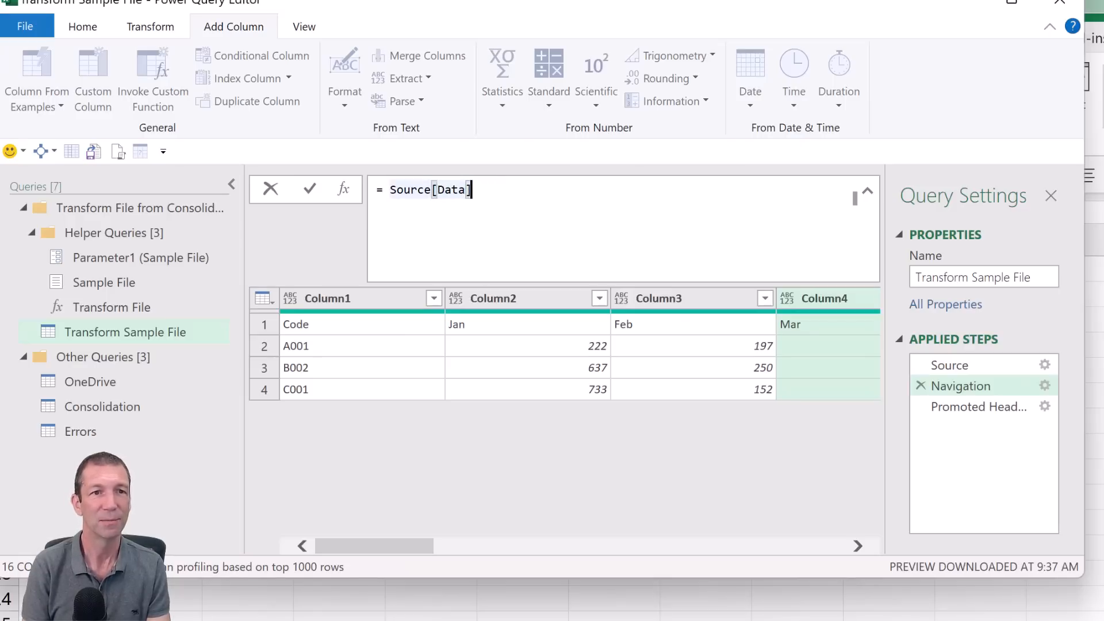
pyautogui.press('Return')
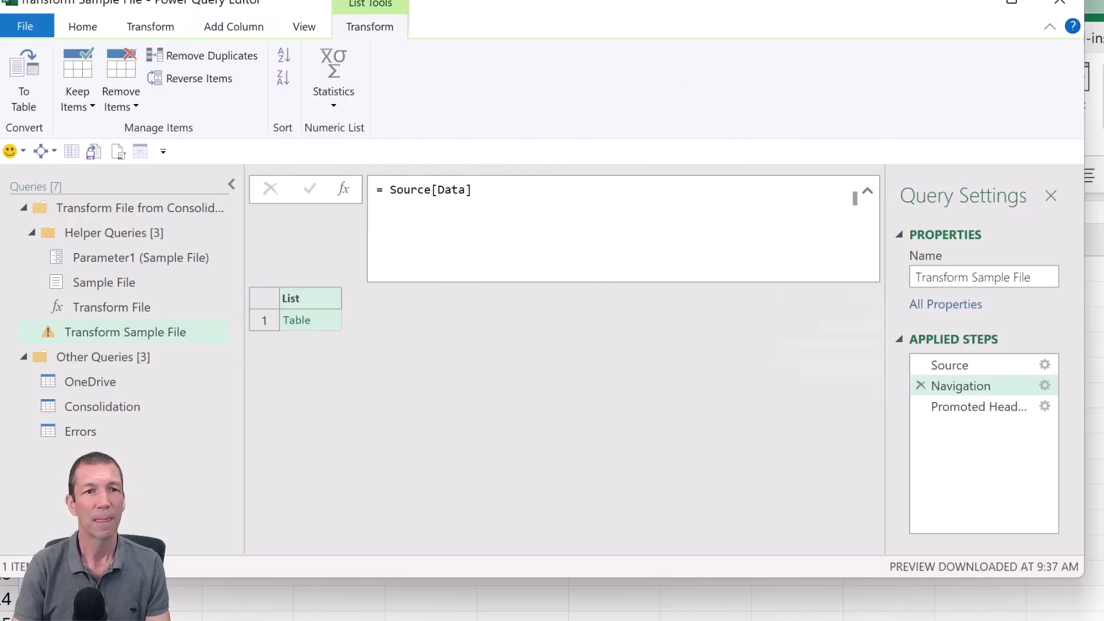
# - Append the row index {0} to the Navigation formula, making it = Source[Data]{0}, to return the first sheet whatever its name
pyautogui.click(535, 192)
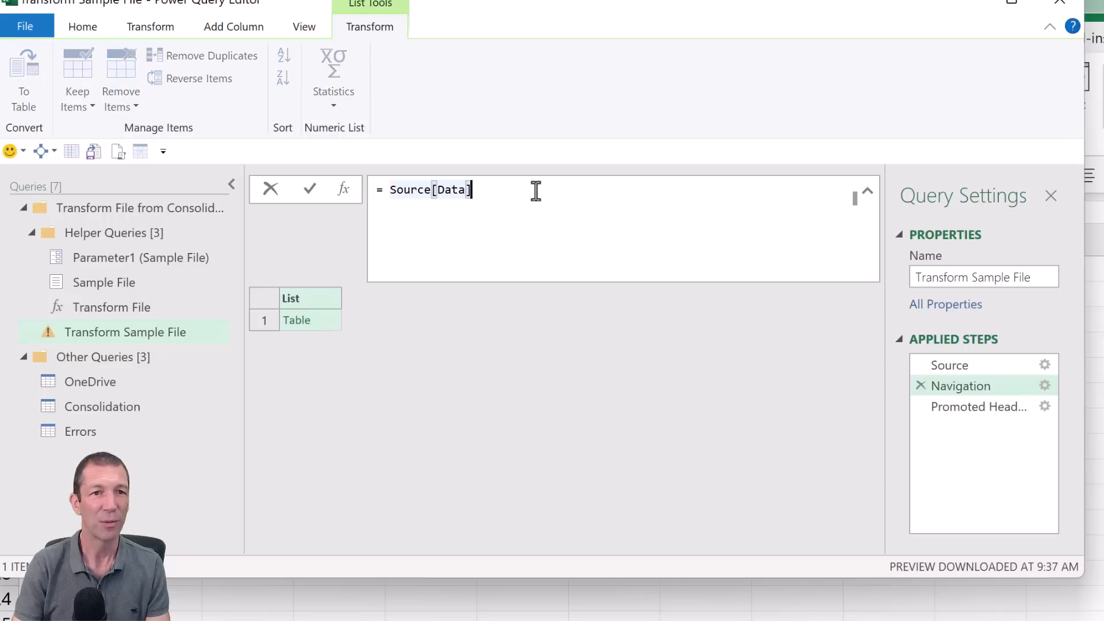
pyautogui.write('{0')
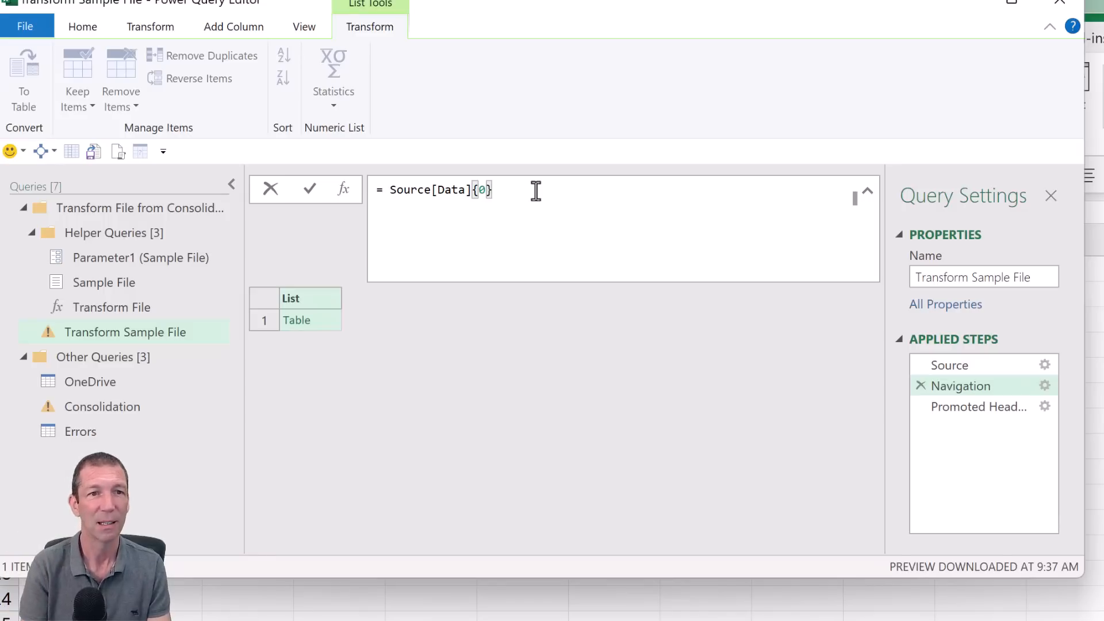
pyautogui.press('Return')
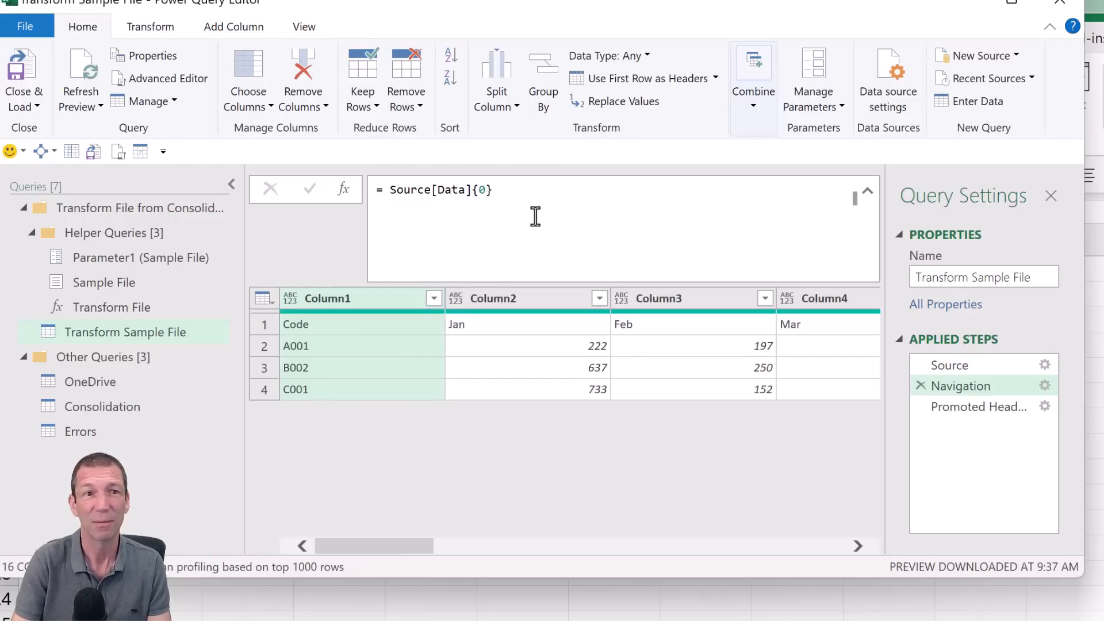
pyautogui.click(476, 191)
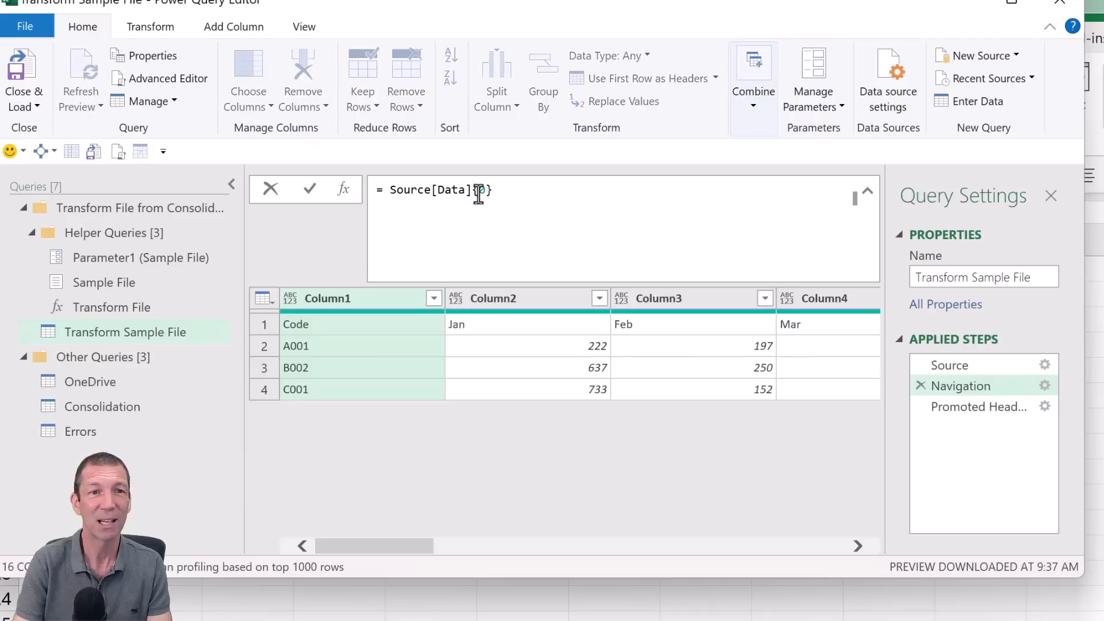
pyautogui.hotkey('shift', 'Right')
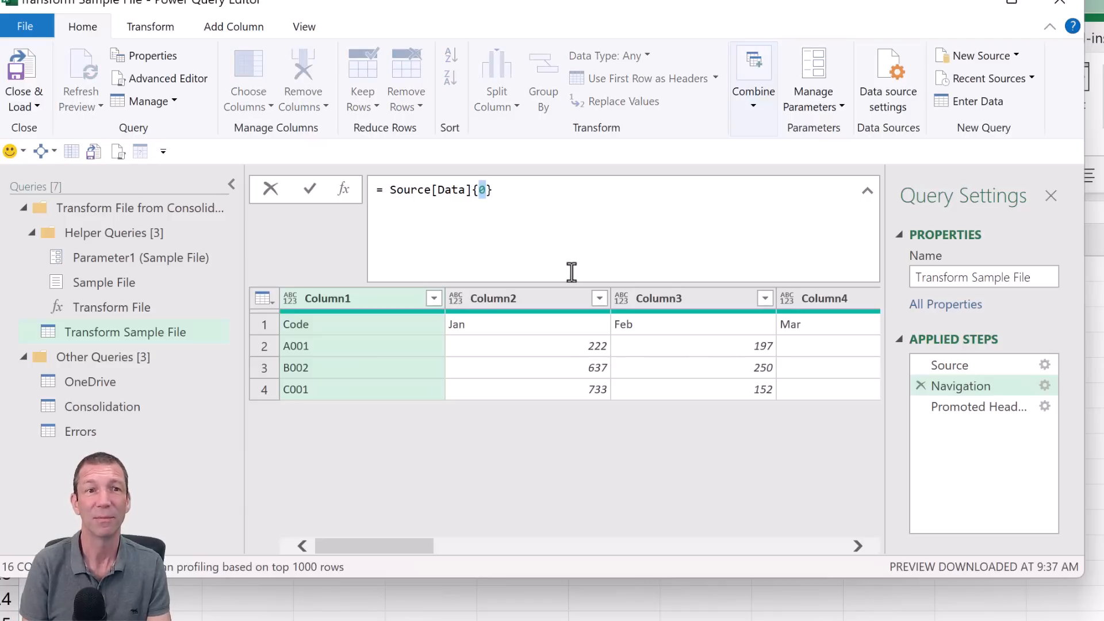
pyautogui.press('Right')
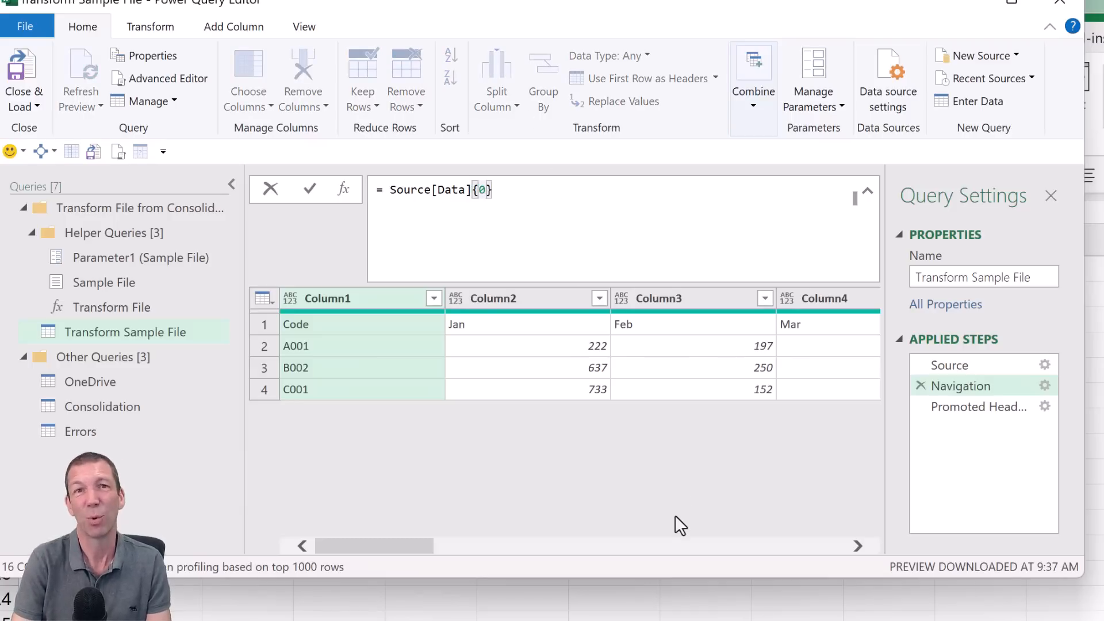
# - Check the Promoted Headers step, the Errors query and the Department G Wrong Sheet rows in the Consolidation query
pyautogui.click(973, 406)
pyautogui.click(985, 417)
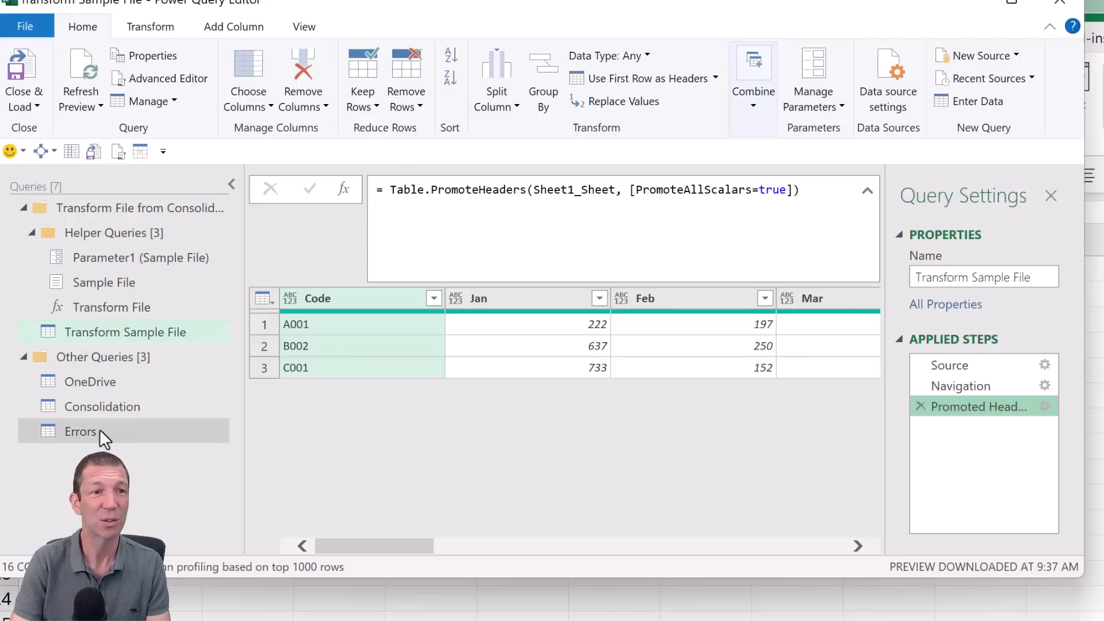
pyautogui.click(80, 431)
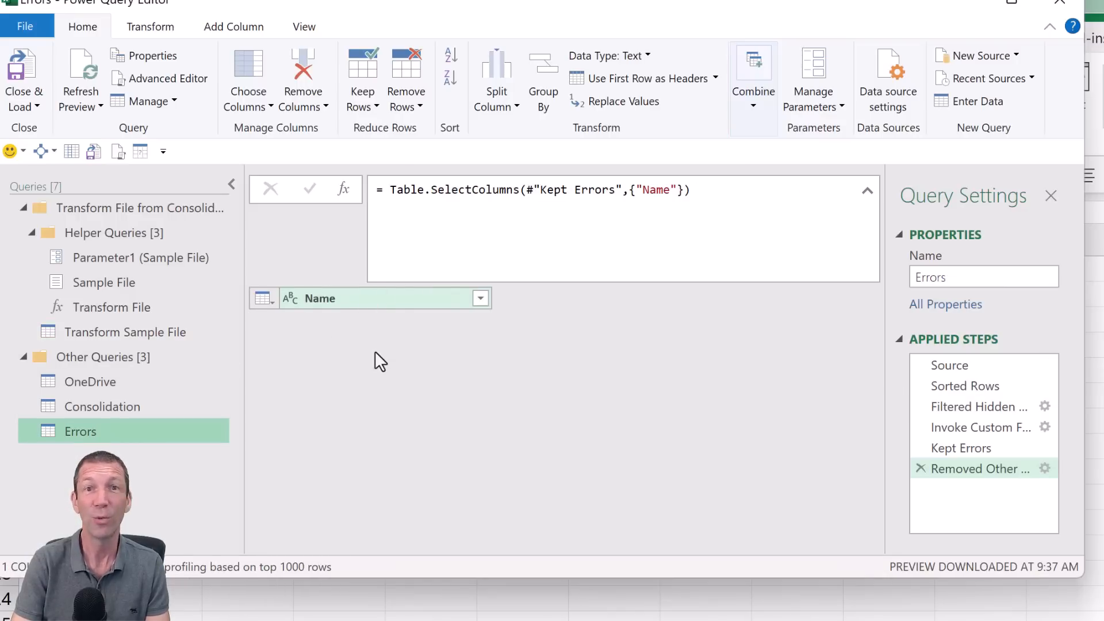
pyautogui.click(115, 407)
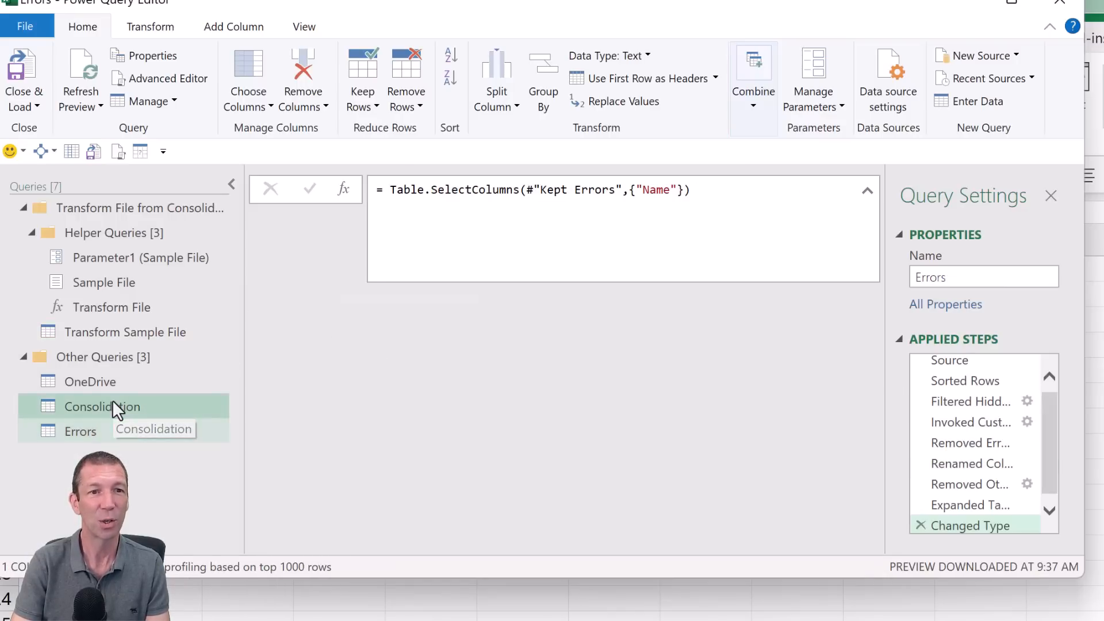
pyautogui.click(392, 396)
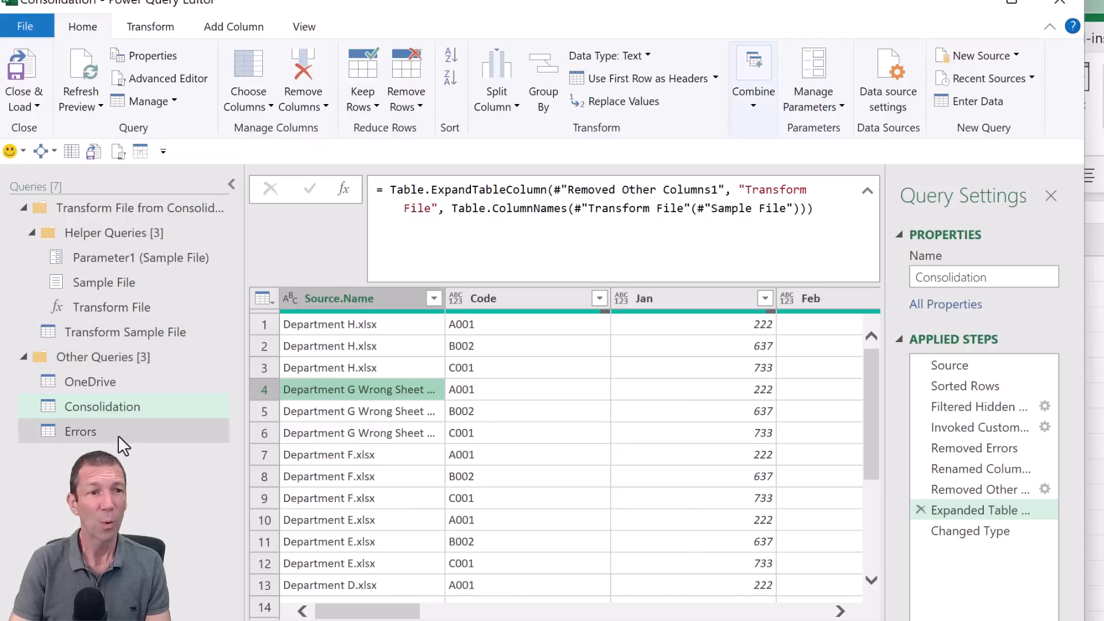
# - In Transform Sample File, review the month column headers and unpivot all columns other than Code
pyautogui.click(119, 341)
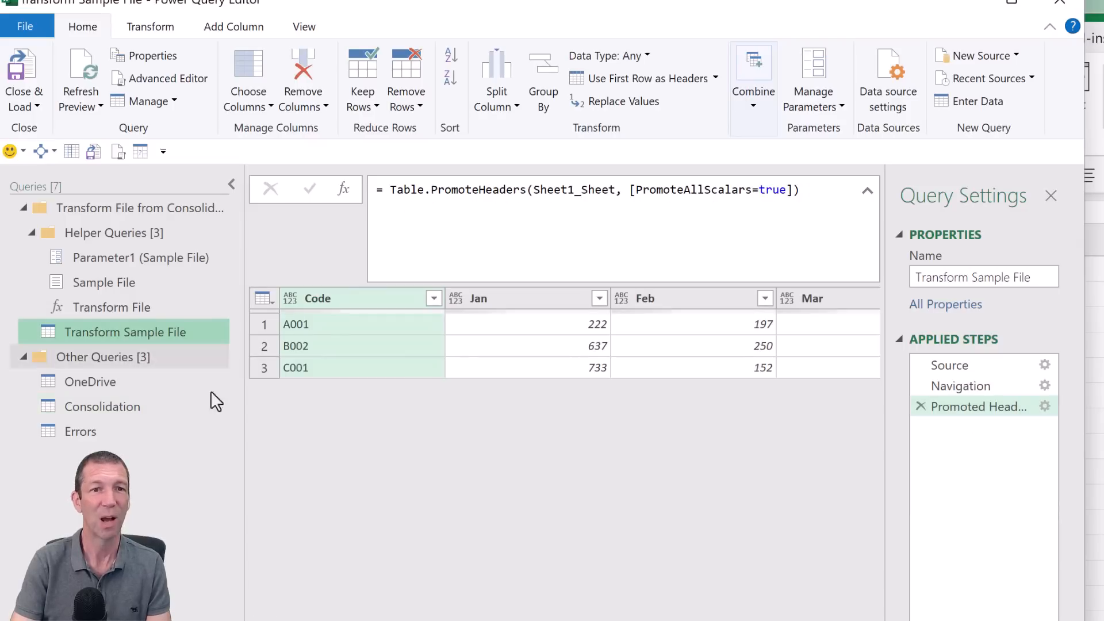
pyautogui.hscroll(5, 579, 334)
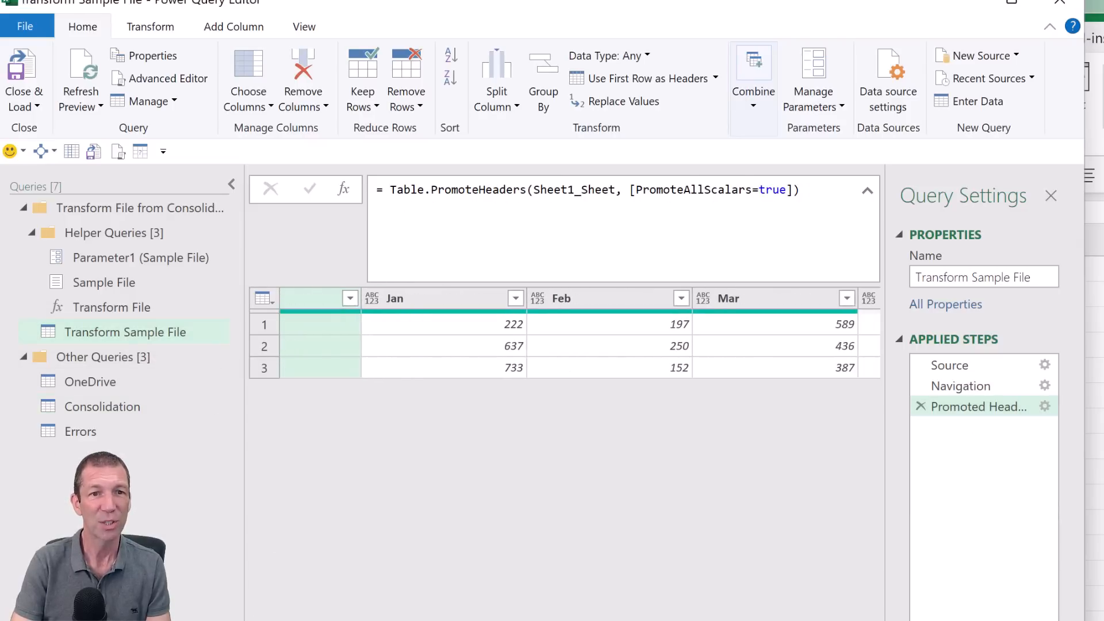
pyautogui.hscroll(3, 580, 333)
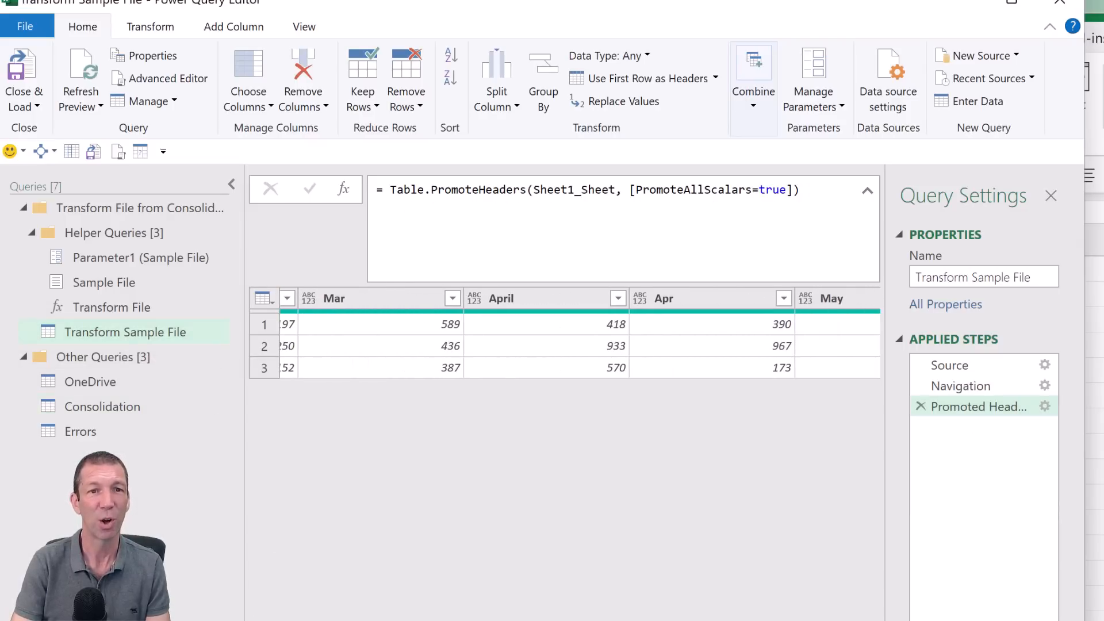
pyautogui.hscroll(2, 580, 334)
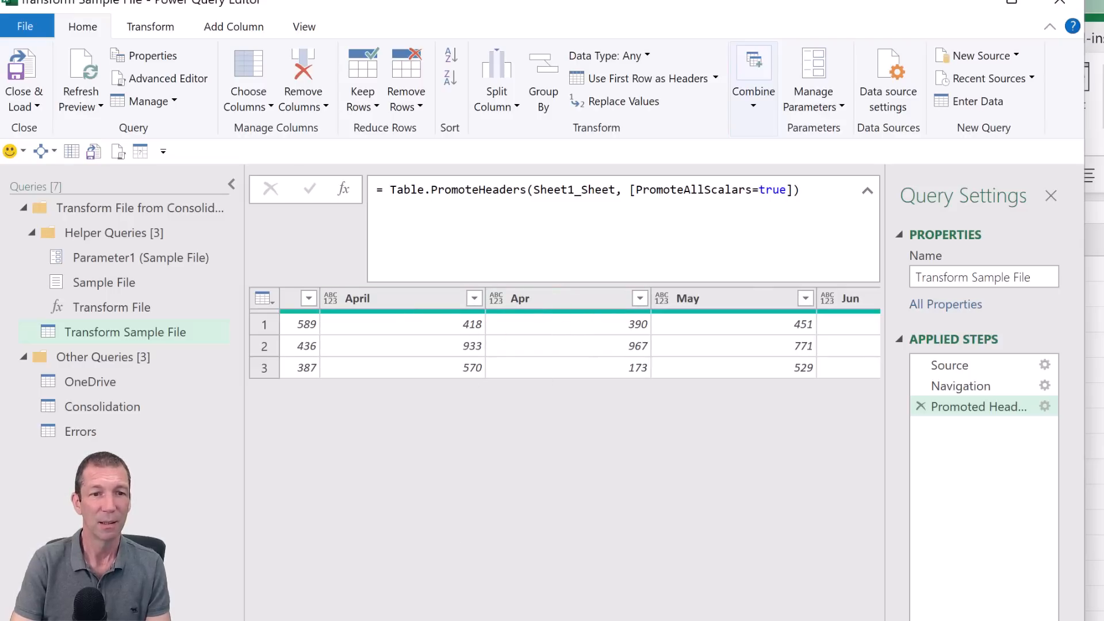
pyautogui.hscroll(4, 579, 334)
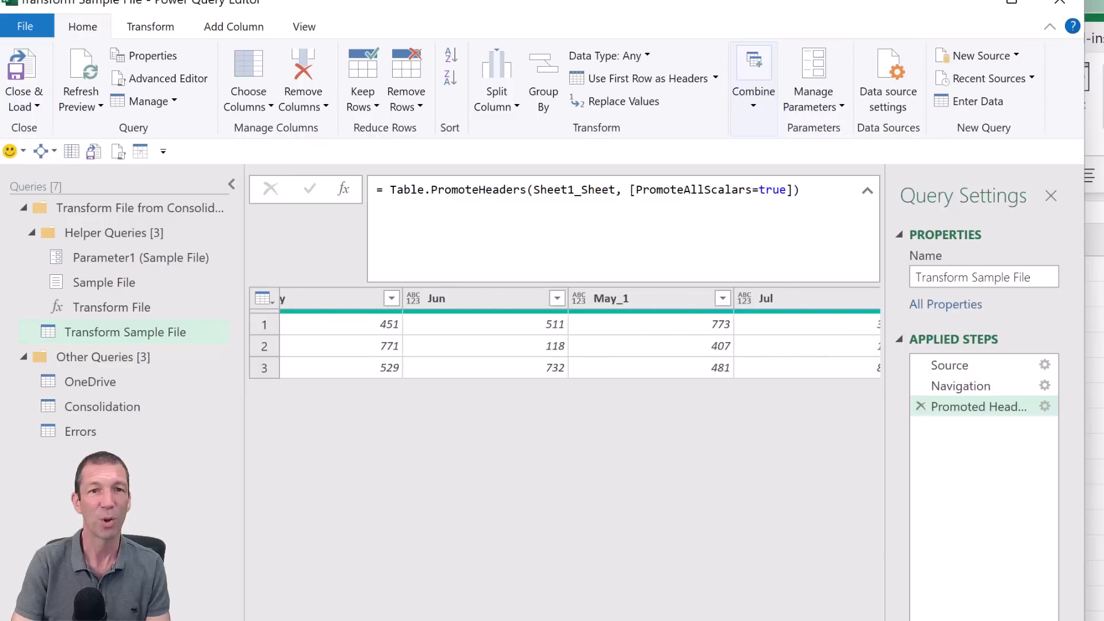
pyautogui.hscroll(-10, 580, 333)
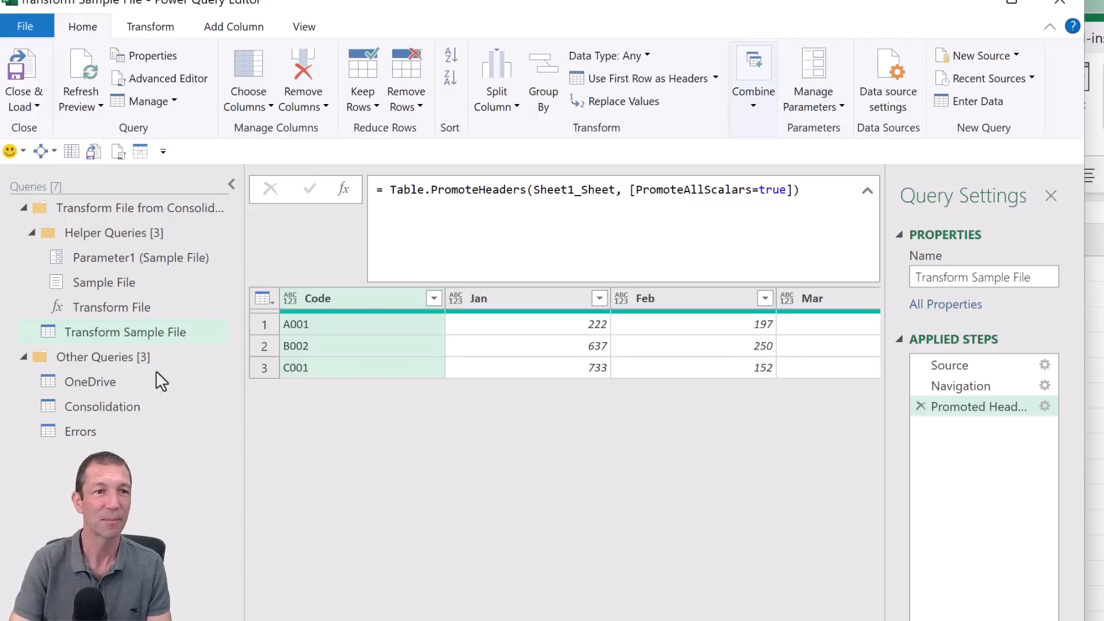
pyautogui.moveTo(181, 343); pyautogui.dragTo(349, 313)
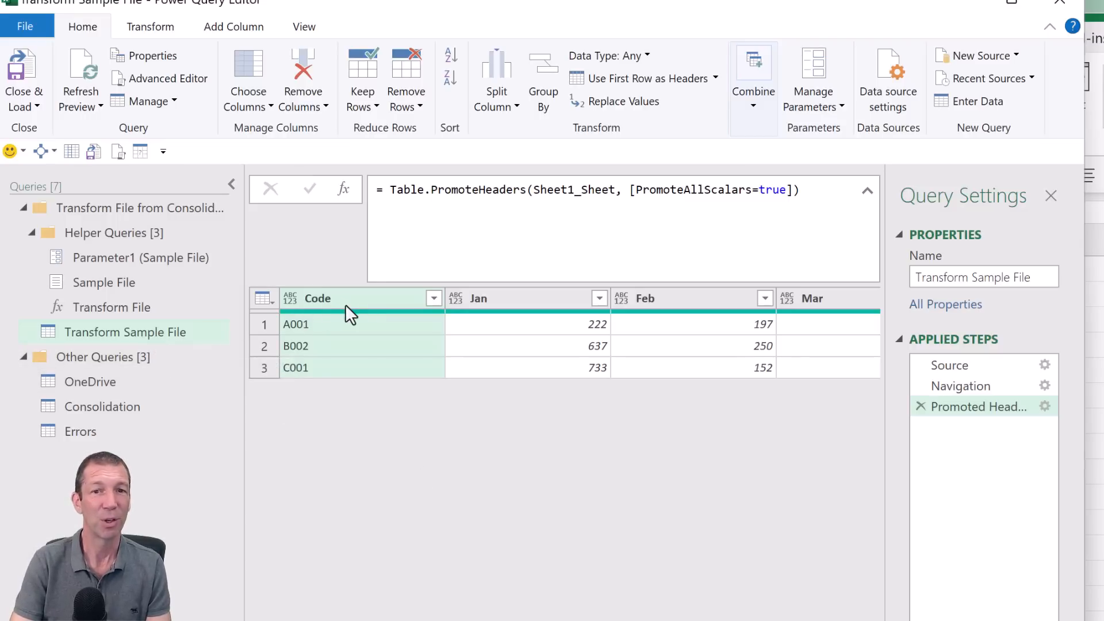
pyautogui.rightClick(351, 305)
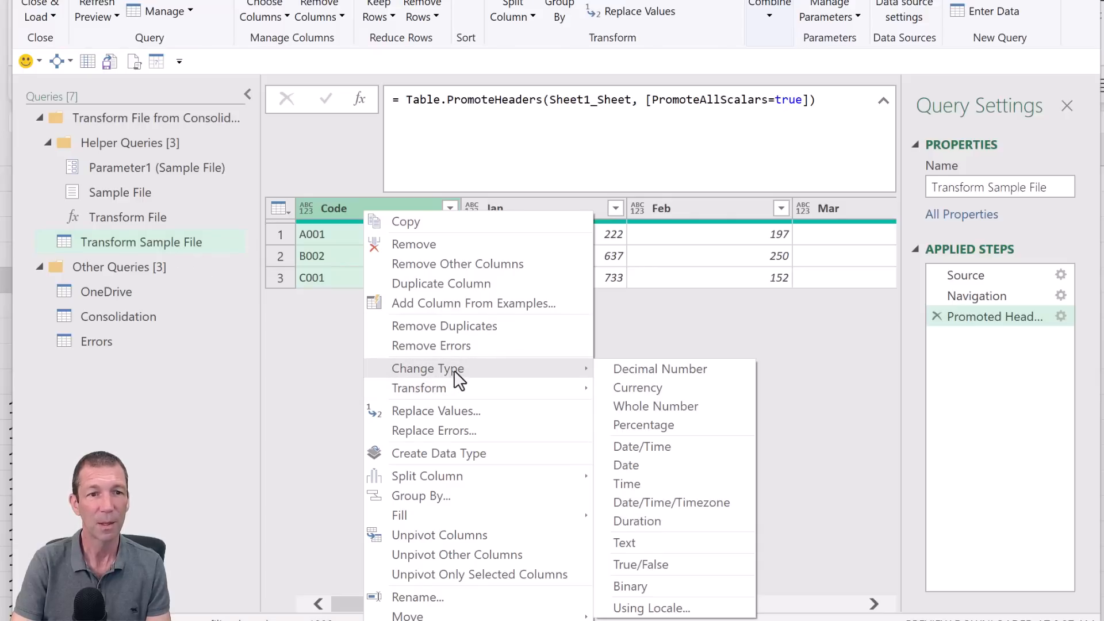
pyautogui.click(469, 555)
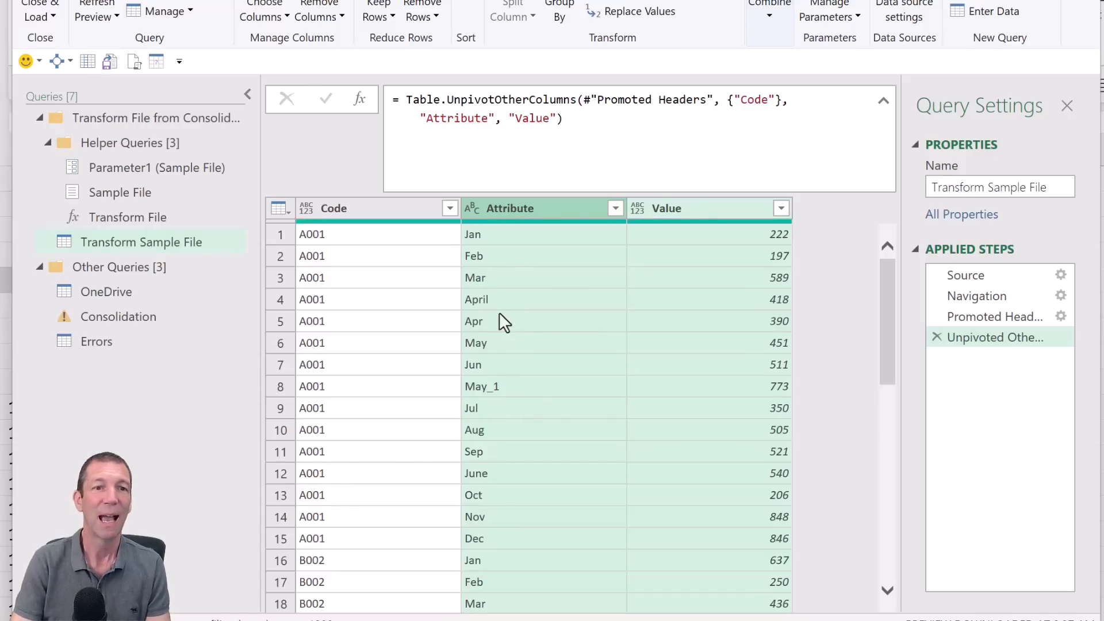
# - Filter the Attribute column of Transform Sample File to exclude rows equal to April
pyautogui.click(504, 303)
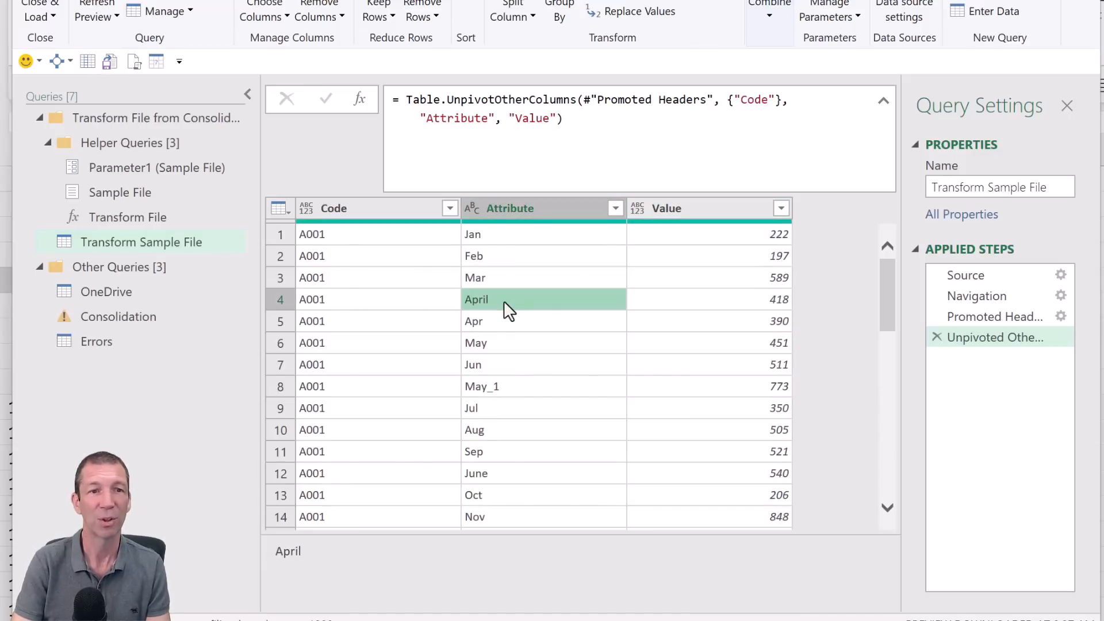
pyautogui.rightClick(504, 303)
pyautogui.moveTo(594, 336)
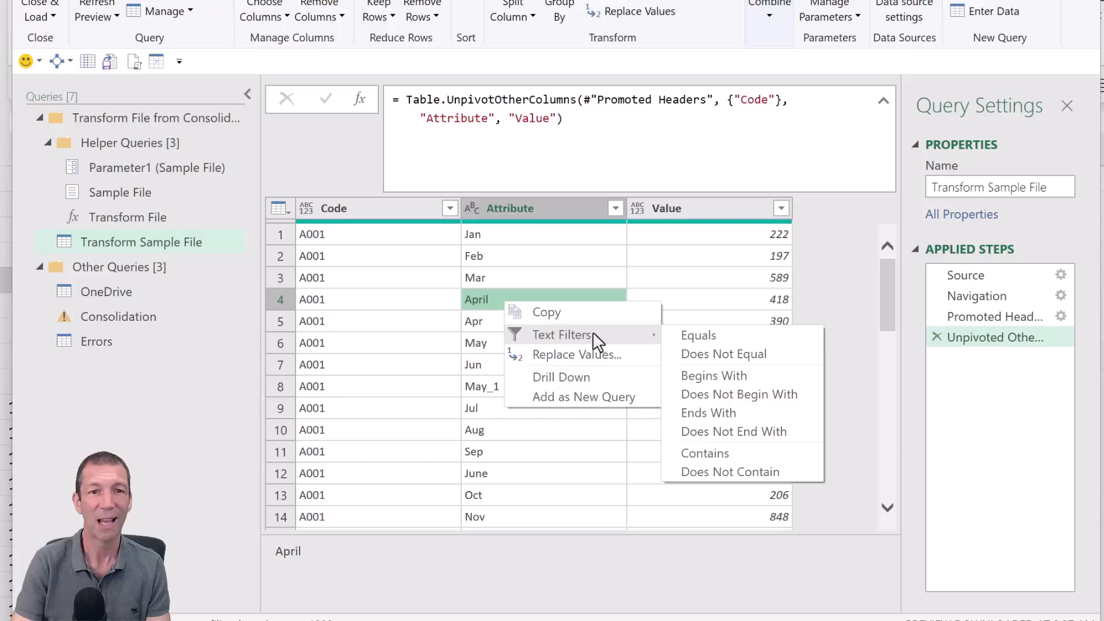
pyautogui.click(742, 361)
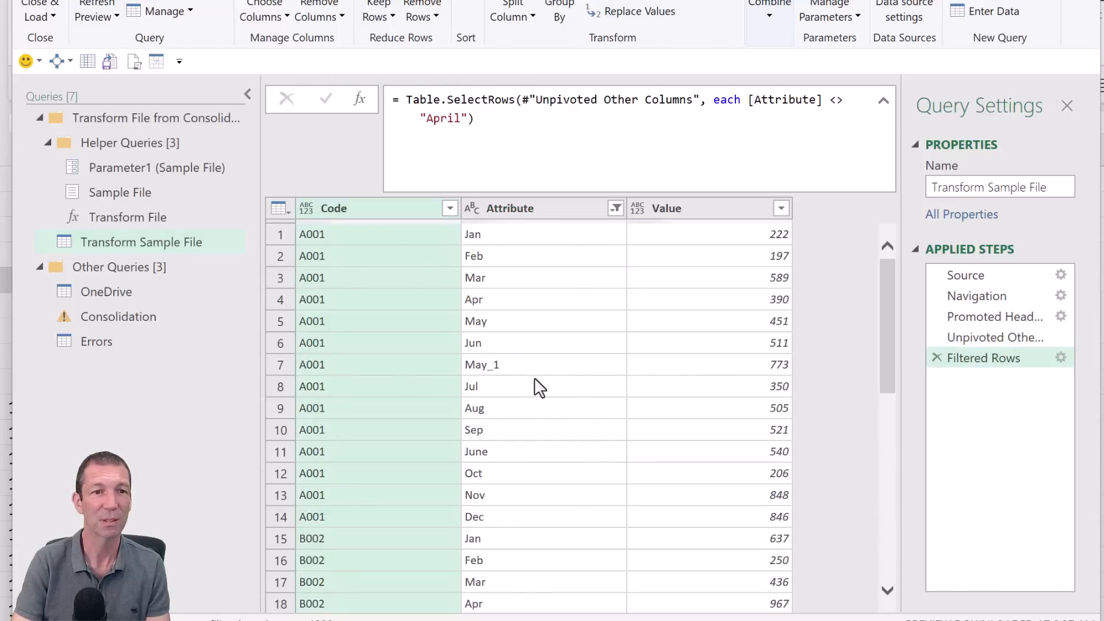
# - Exclude the May_1 rows from the Attribute column and check the remaining months
pyautogui.click(528, 365)
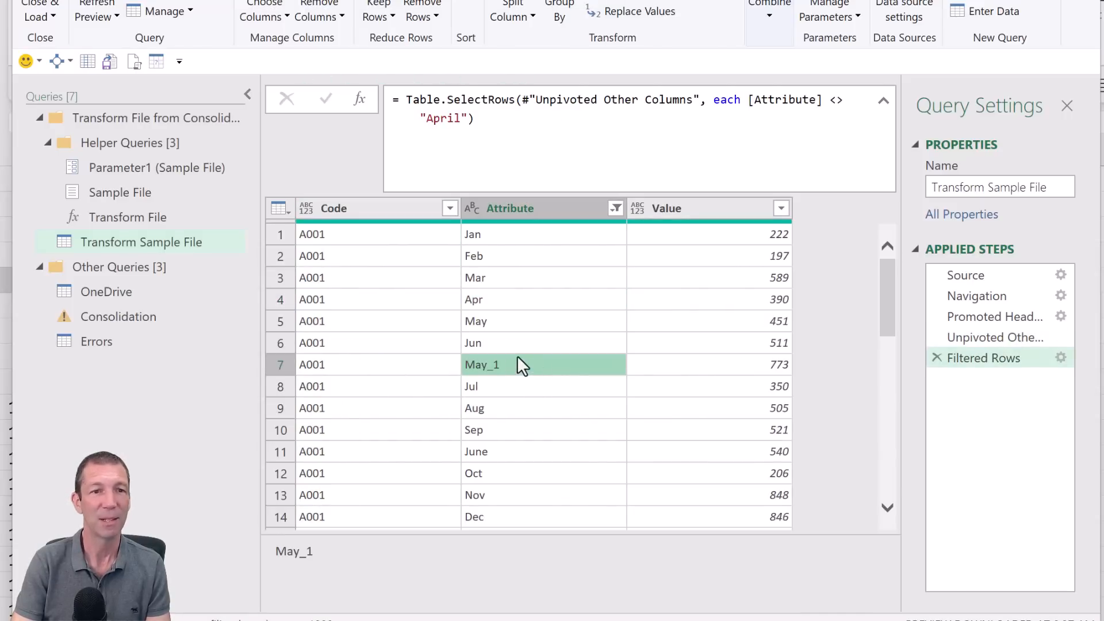
pyautogui.rightClick(517, 365)
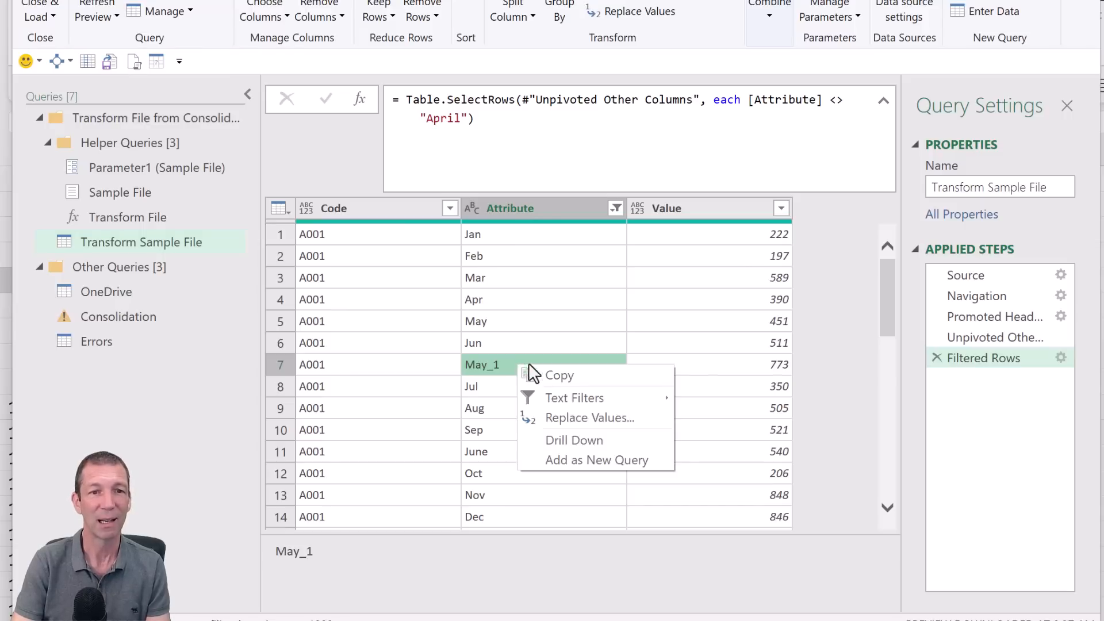
pyautogui.moveTo(670, 401)
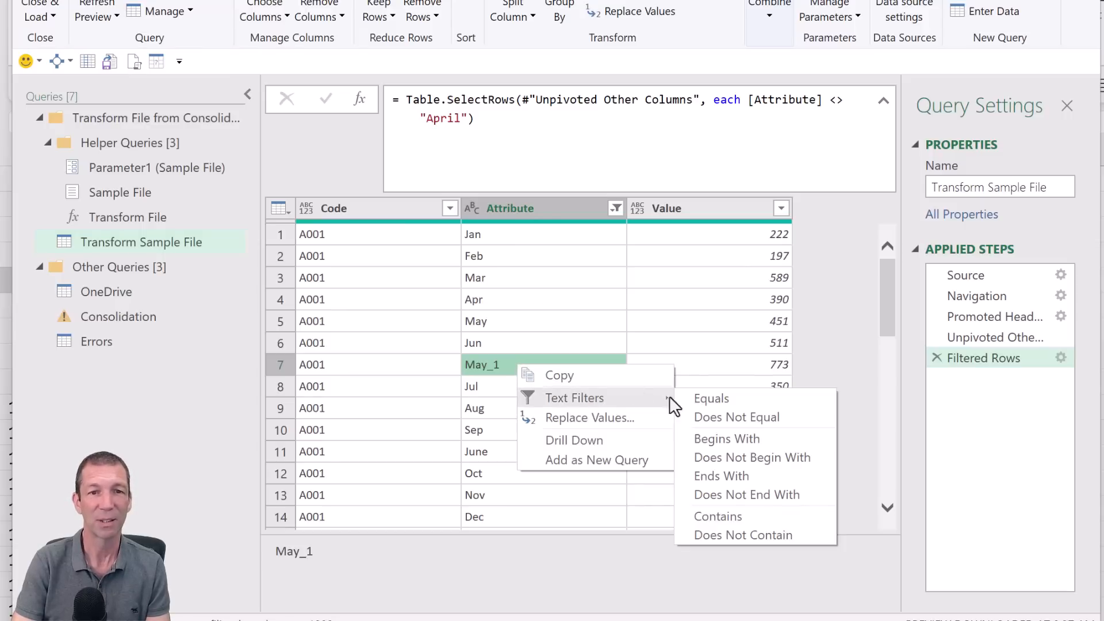
pyautogui.click(720, 415)
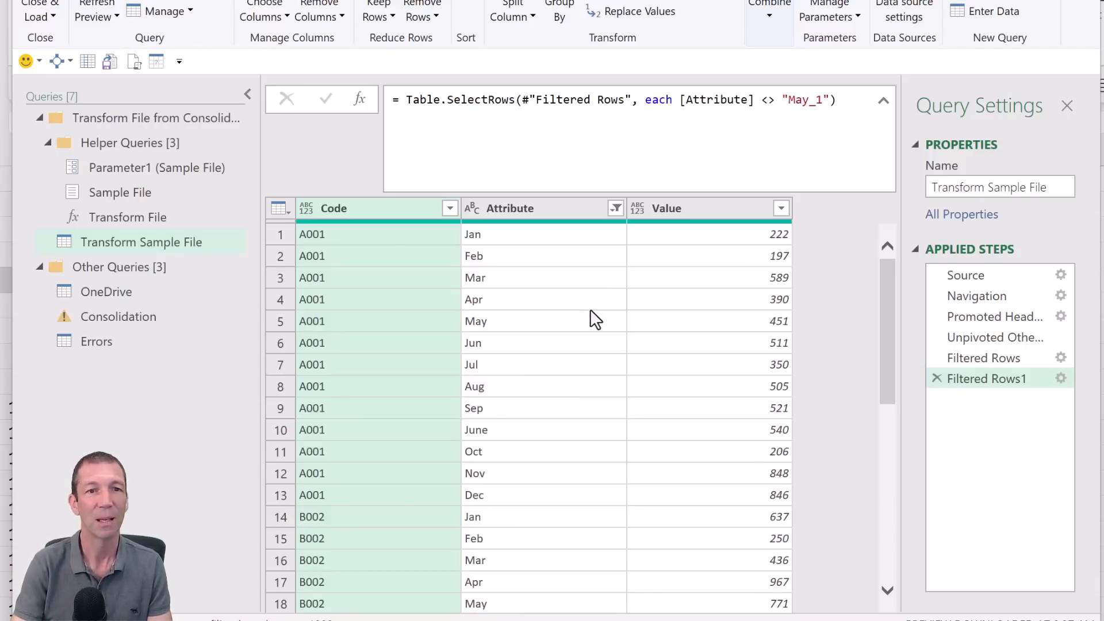
pyautogui.scroll(-6, 600, 321)
pyautogui.scroll(6, 603, 325)
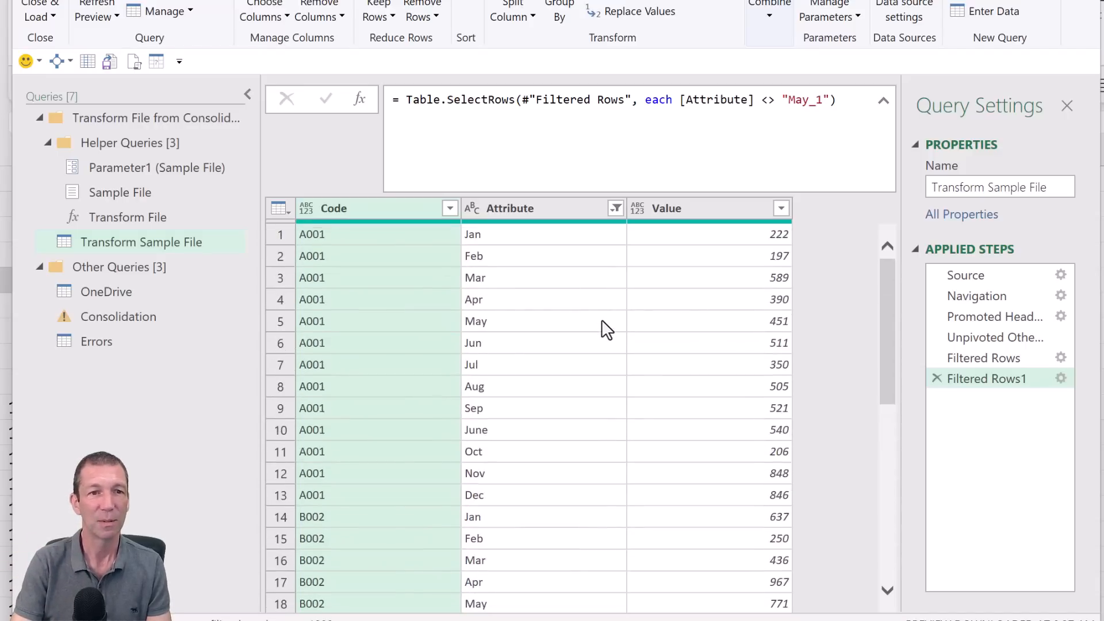
# - Rename the Attribute column as Month
pyautogui.doubleClick(556, 221)
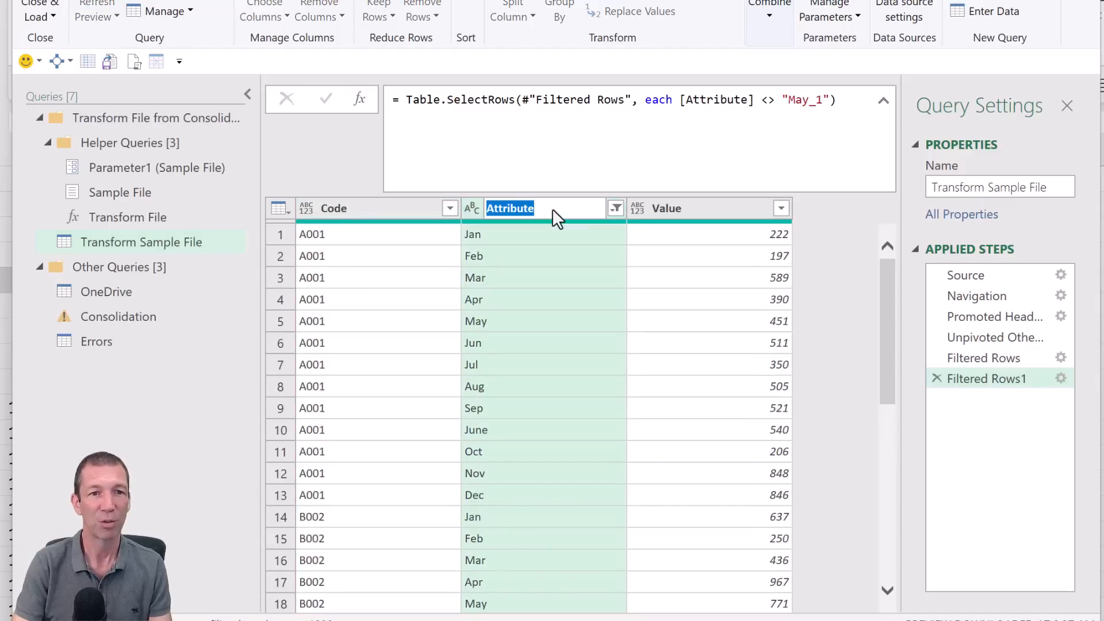
pyautogui.write('<')
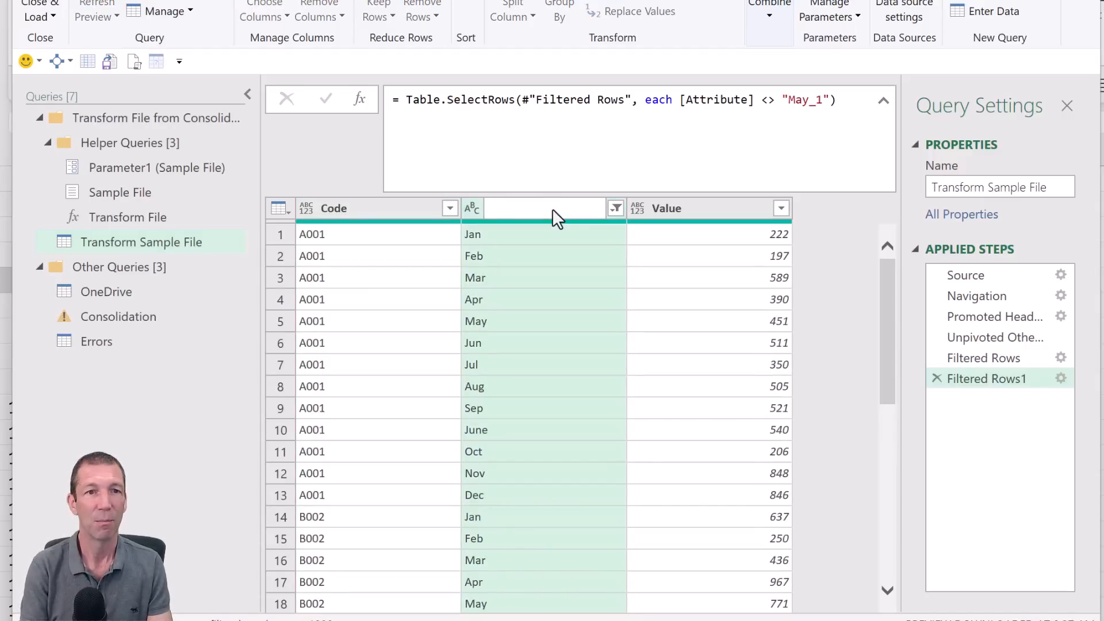
pyautogui.write('onth')
pyautogui.press('Return')
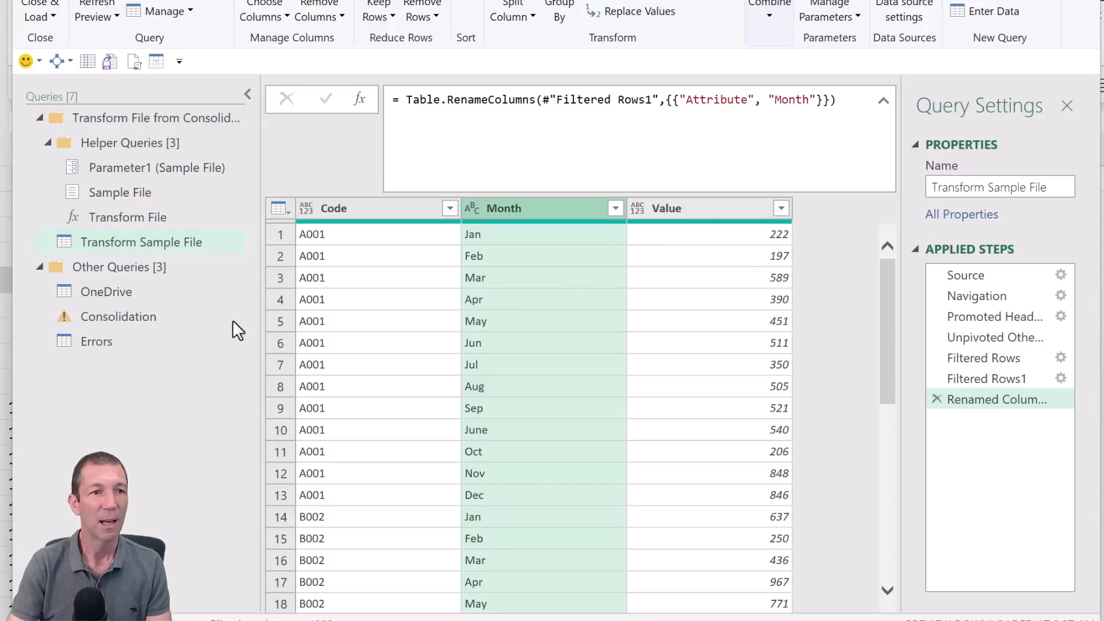
# - In the Consolidation query, delete the Changed Type step that refers to the old month columns
pyautogui.click(140, 330)
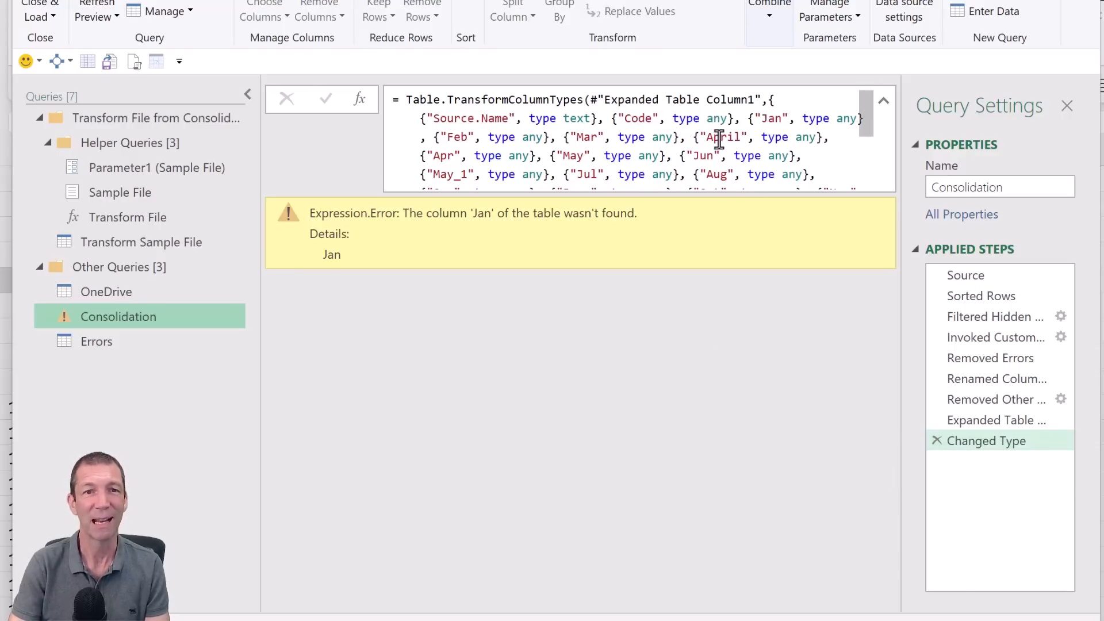
pyautogui.click(719, 140)
pyautogui.doubleClick(584, 140)
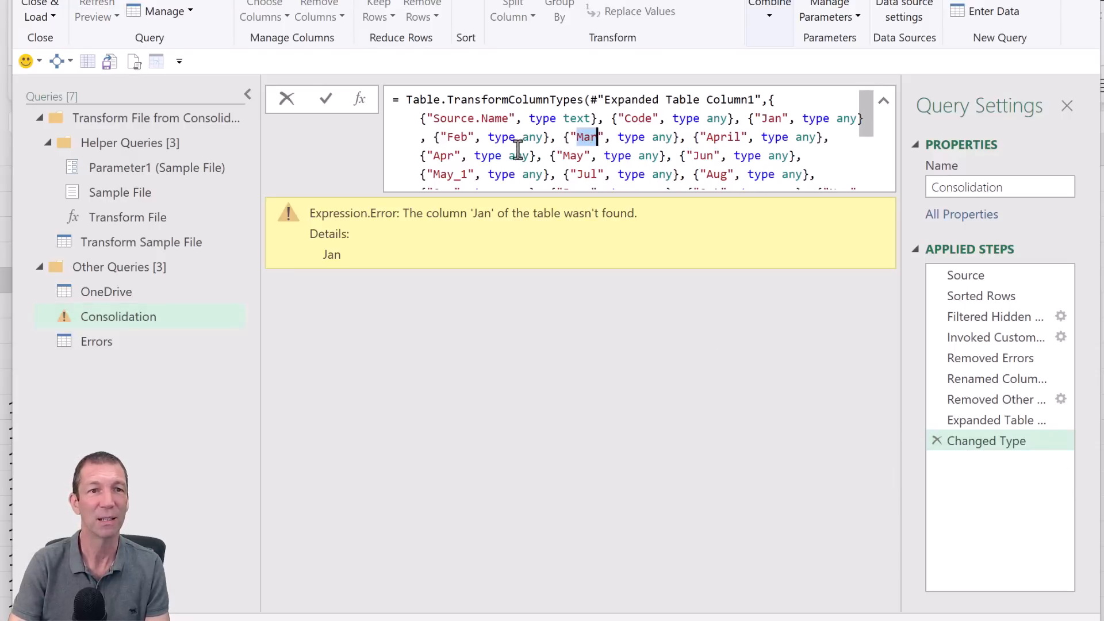
pyautogui.doubleClick(467, 136)
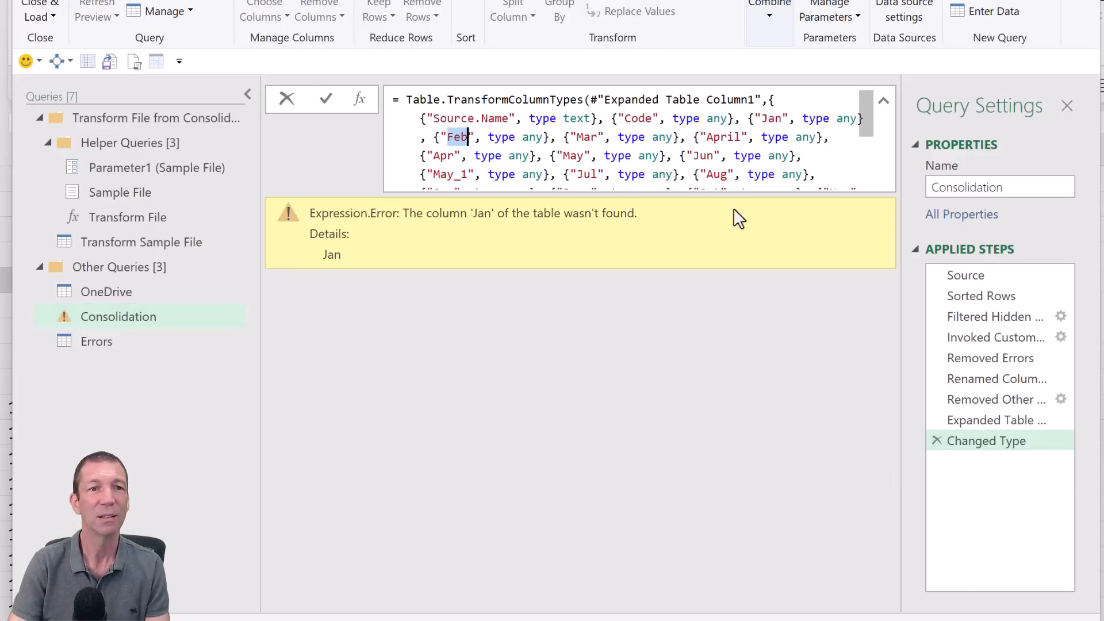
pyautogui.click(937, 446)
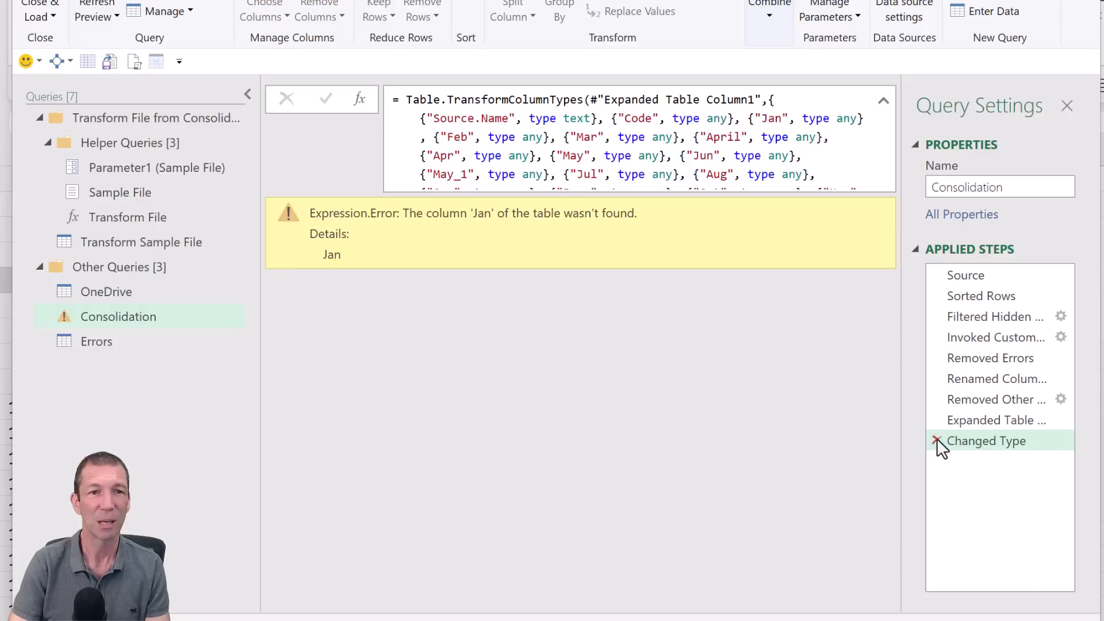
pyautogui.click(937, 440)
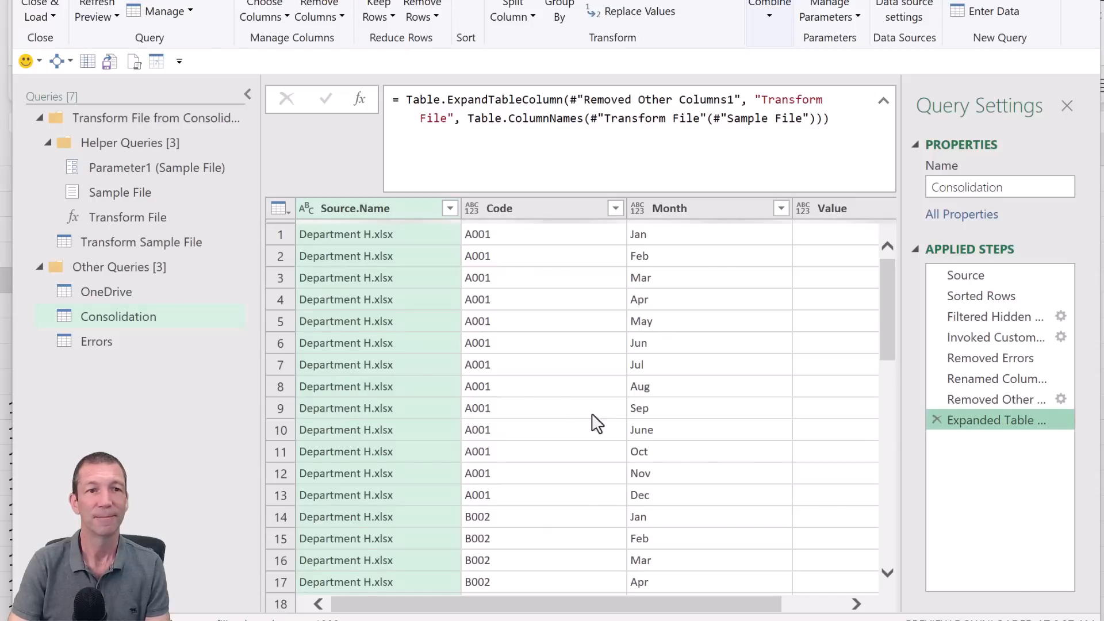
# - Detect the data types of all columns in the Consolidation query and check the type assigned to Value
pyautogui.scroll(-6, 417, 361)
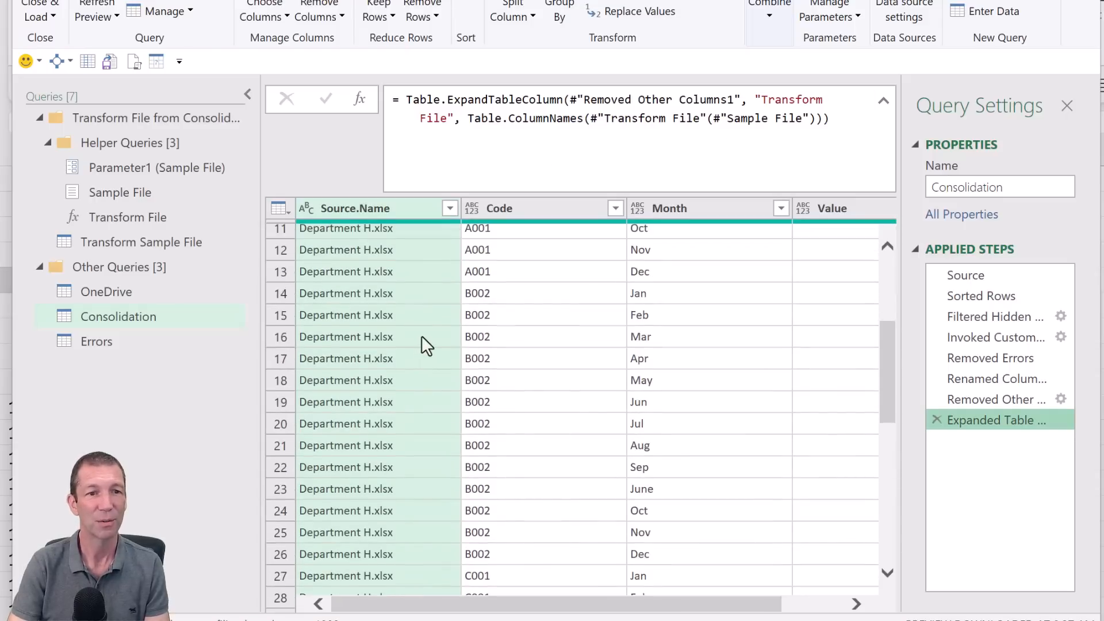
pyautogui.scroll(-8, 440, 333)
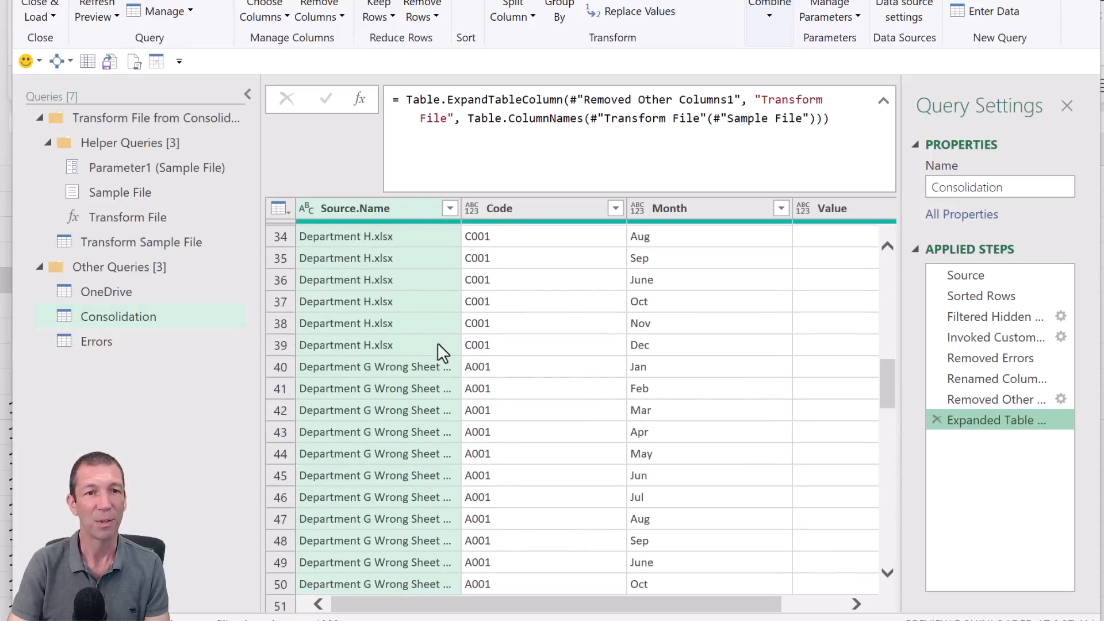
pyautogui.scroll(-2, 439, 349)
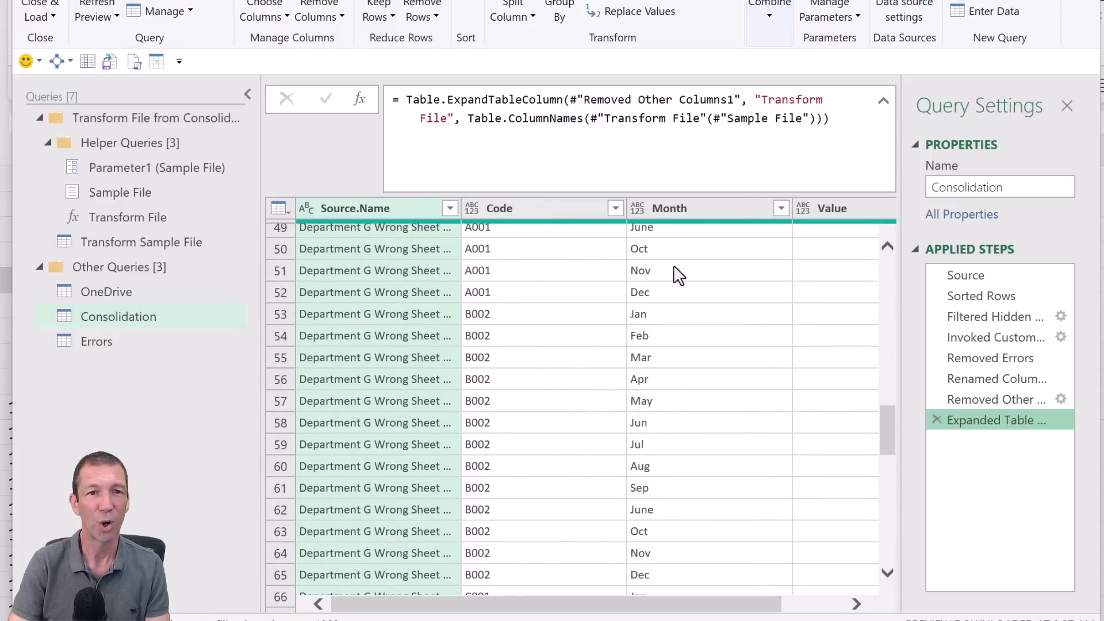
pyautogui.moveTo(628, 604); pyautogui.dragTo(793, 612)
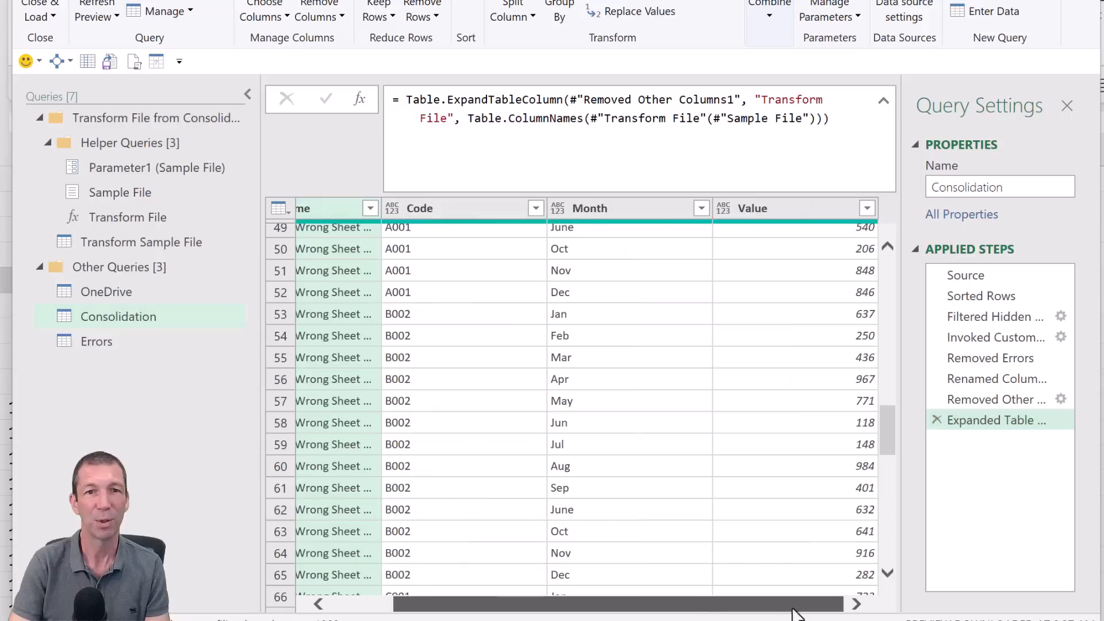
pyautogui.click(568, 276)
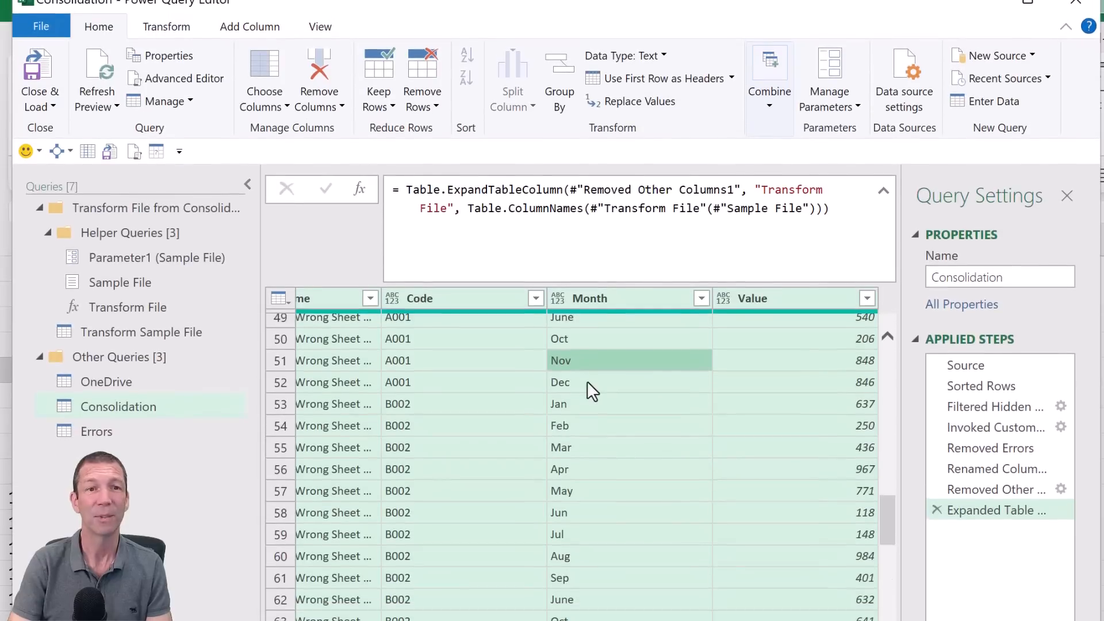
pyautogui.click(165, 29)
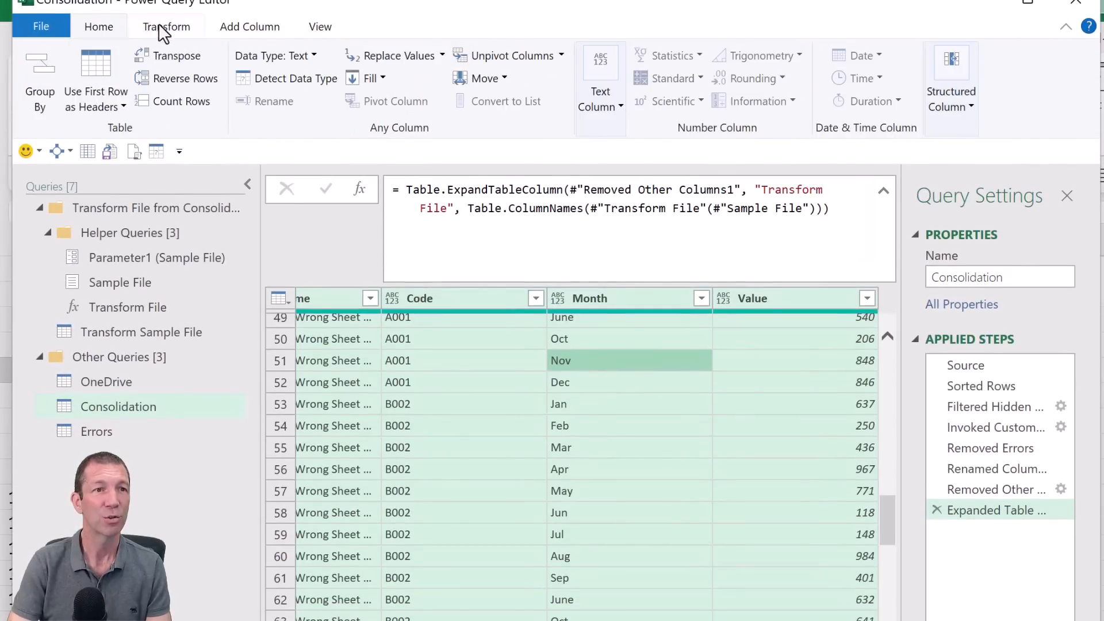
pyautogui.click(275, 86)
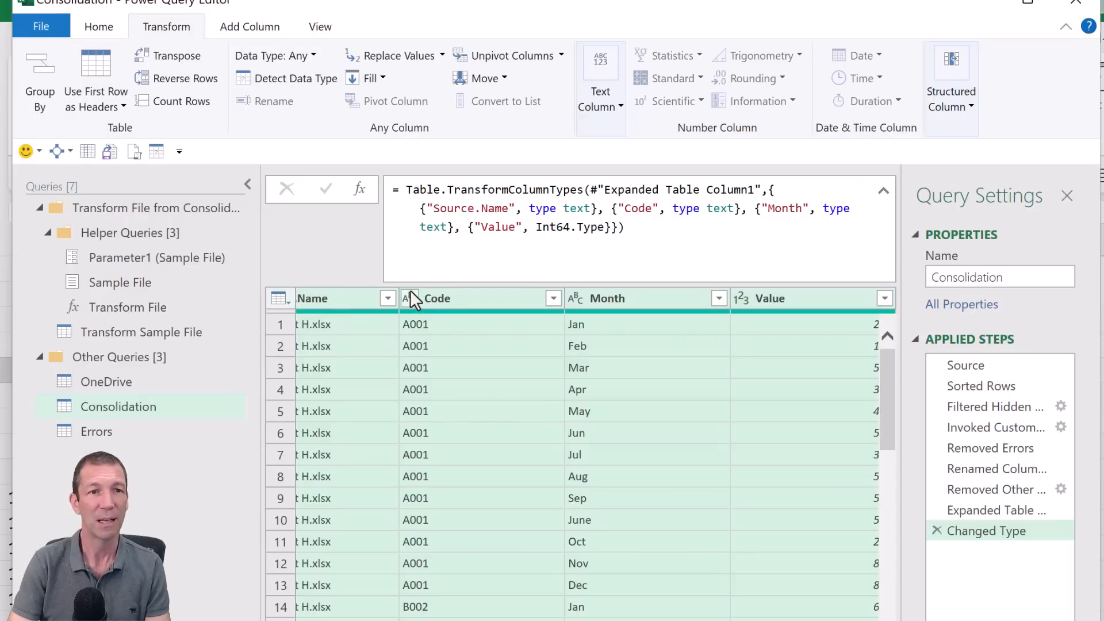
pyautogui.click(742, 300)
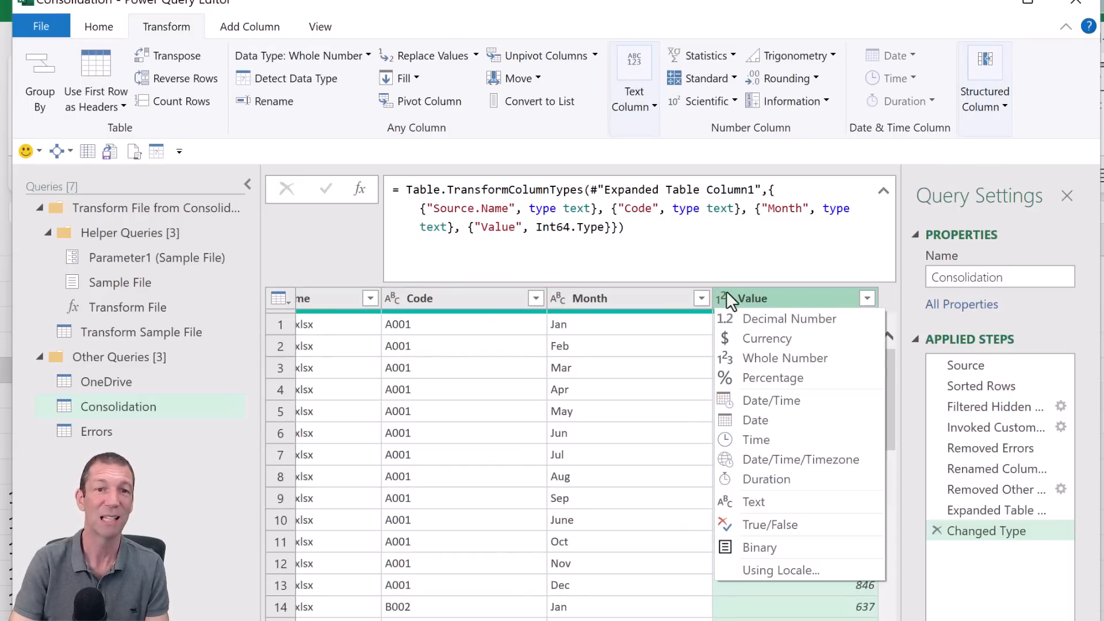
pyautogui.click(715, 299)
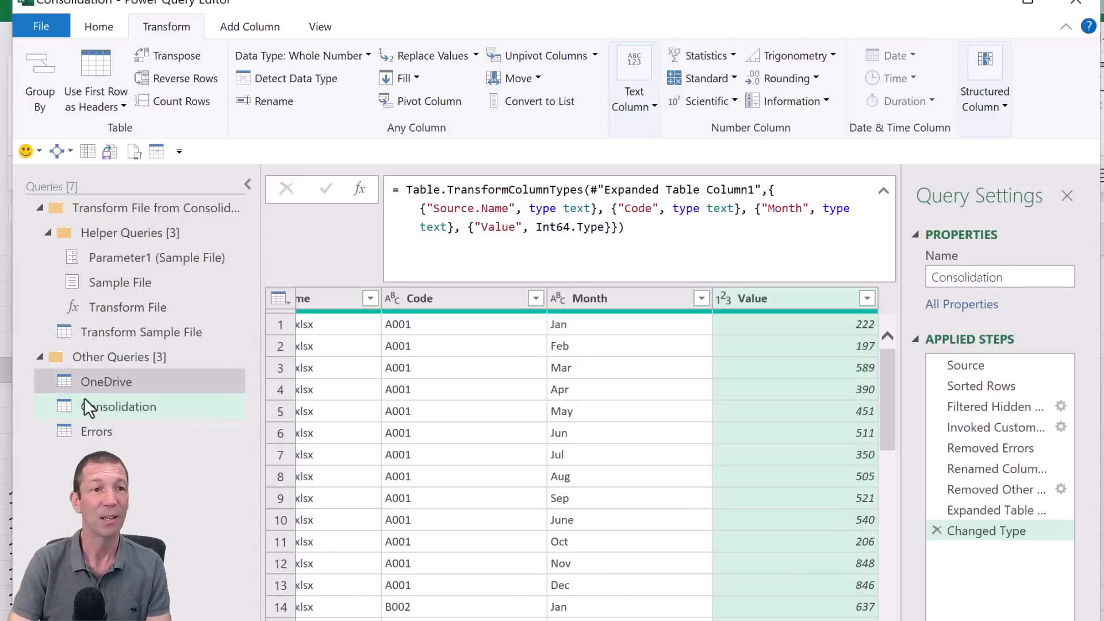
# - Close the query editor and load the queries to the workbook as connections only
pyautogui.rightClick(109, 374)
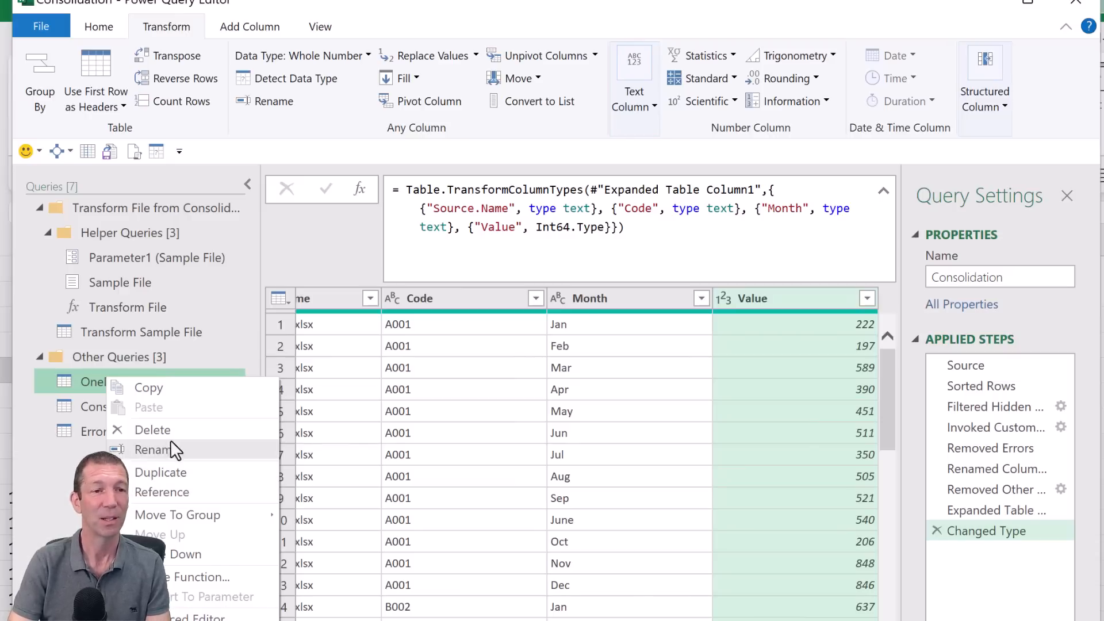
pyautogui.click(103, 382)
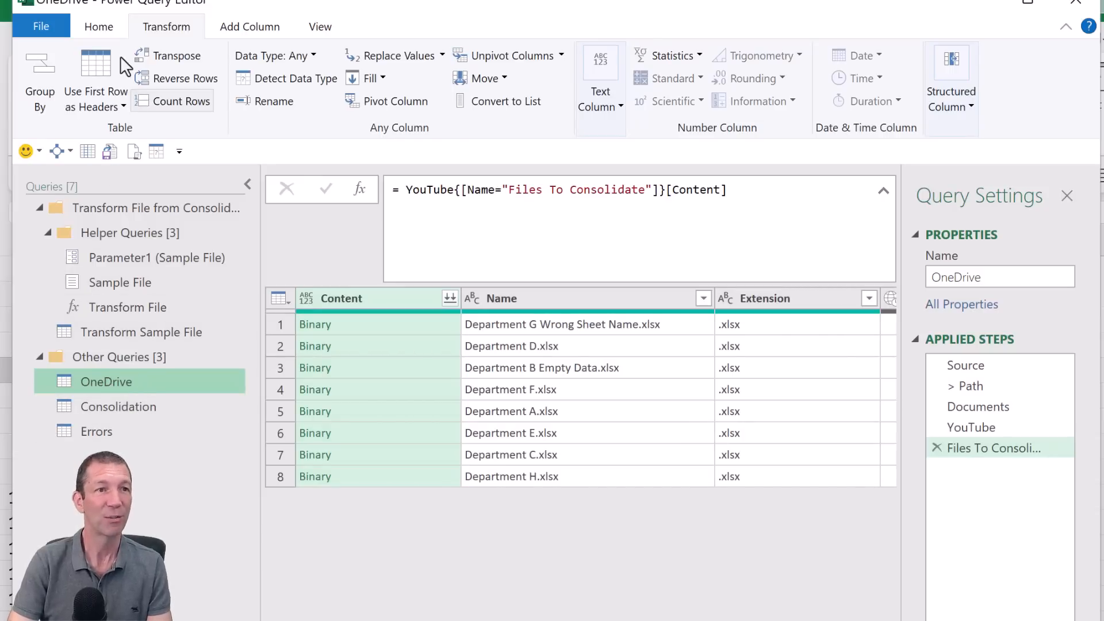
pyautogui.click(103, 22)
pyautogui.click(50, 103)
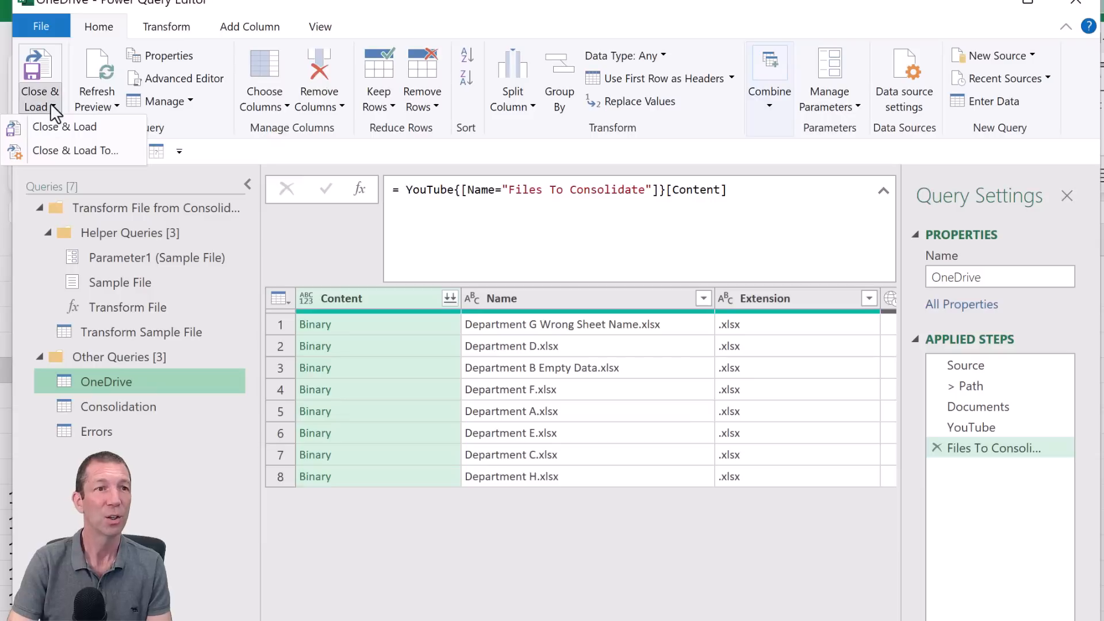
pyautogui.click(85, 154)
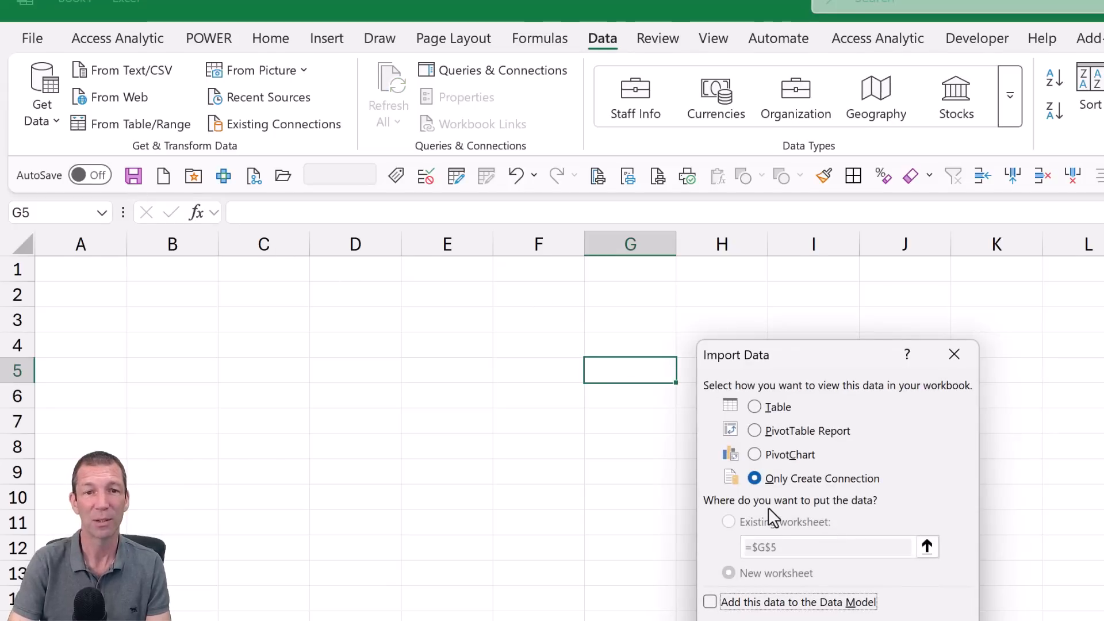
pyautogui.click(754, 478)
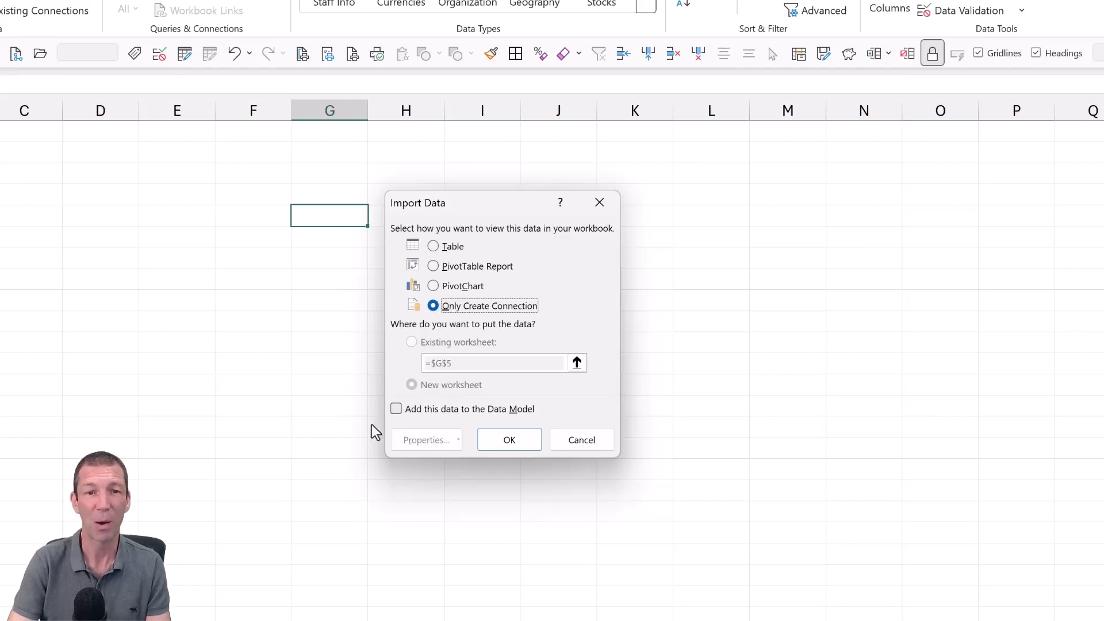
pyautogui.click(509, 442)
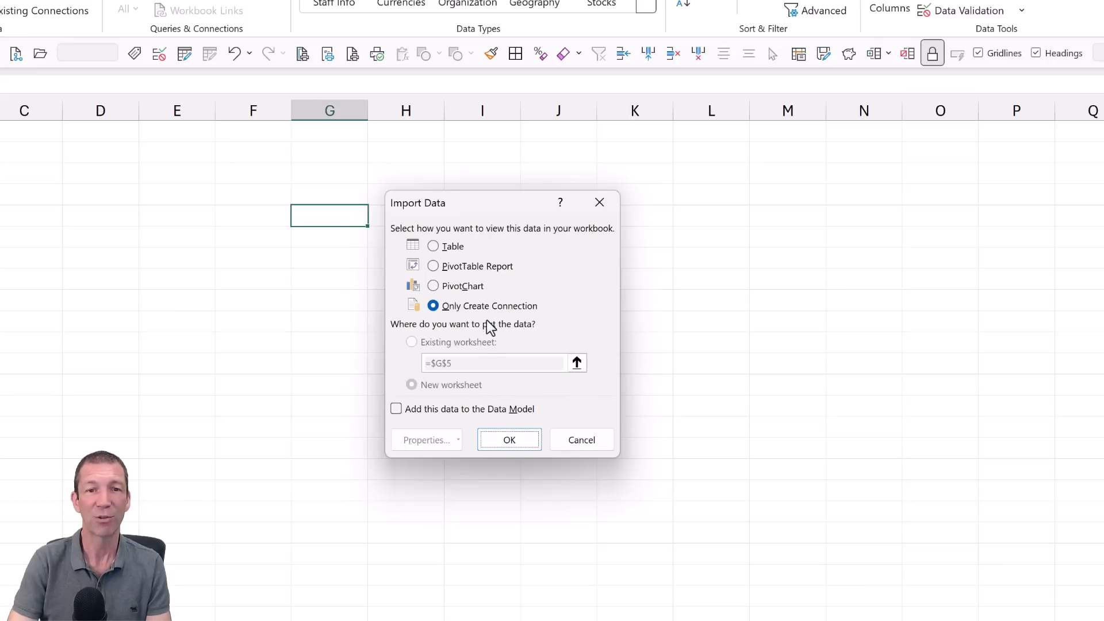
pyautogui.click(509, 439)
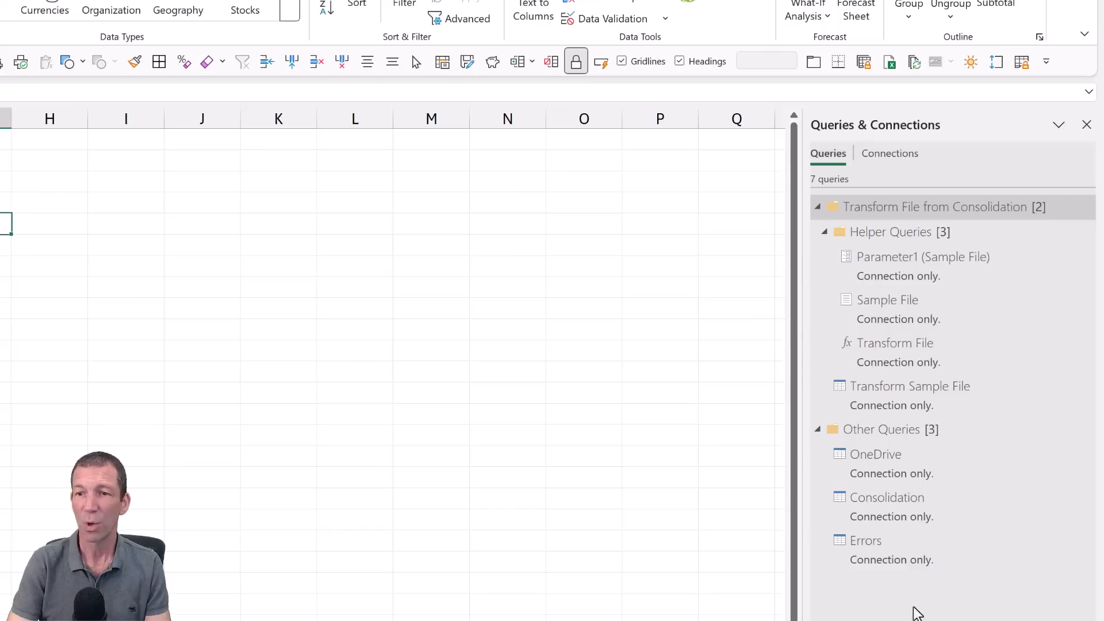
# - Load the Errors query as a table into the existing worksheet at cell B2 of Sheet1
pyautogui.moveTo(886, 501)
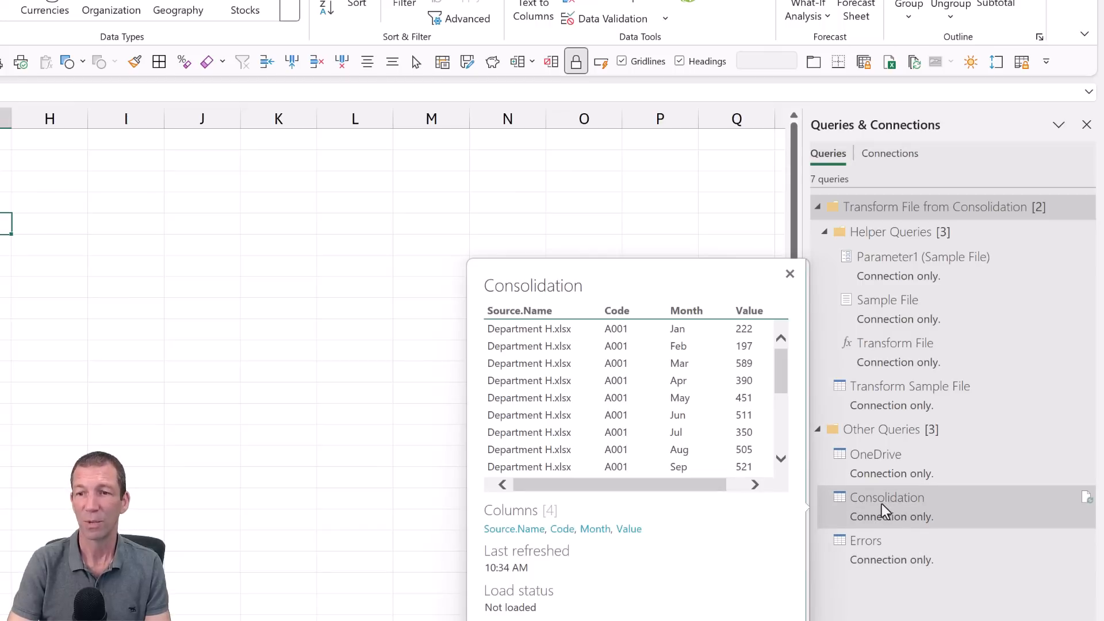
pyautogui.moveTo(873, 552)
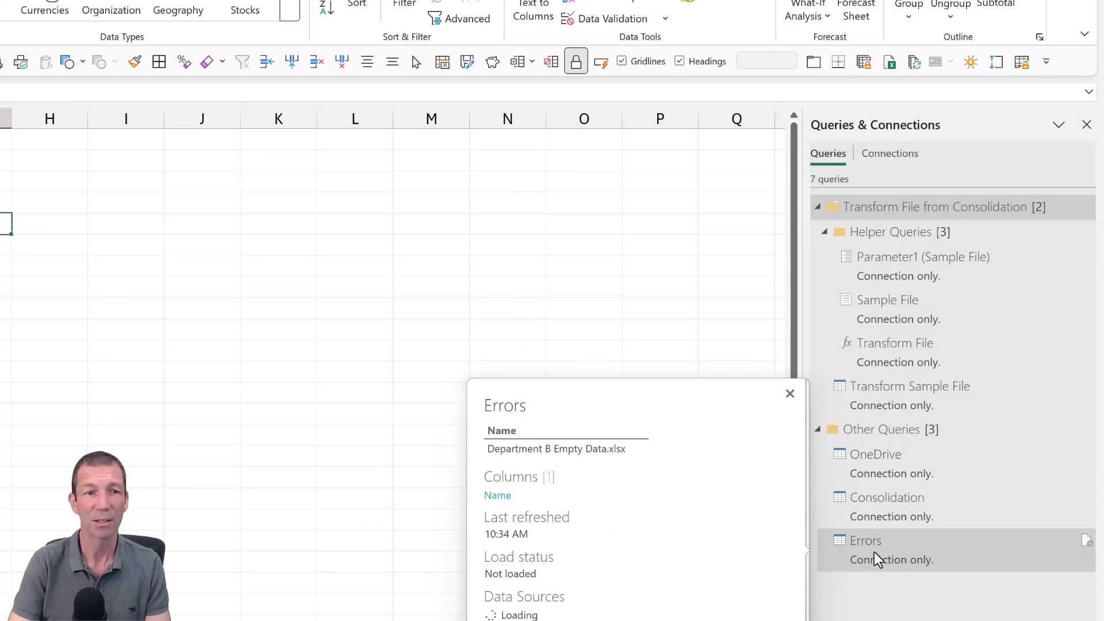
pyautogui.rightClick(876, 554)
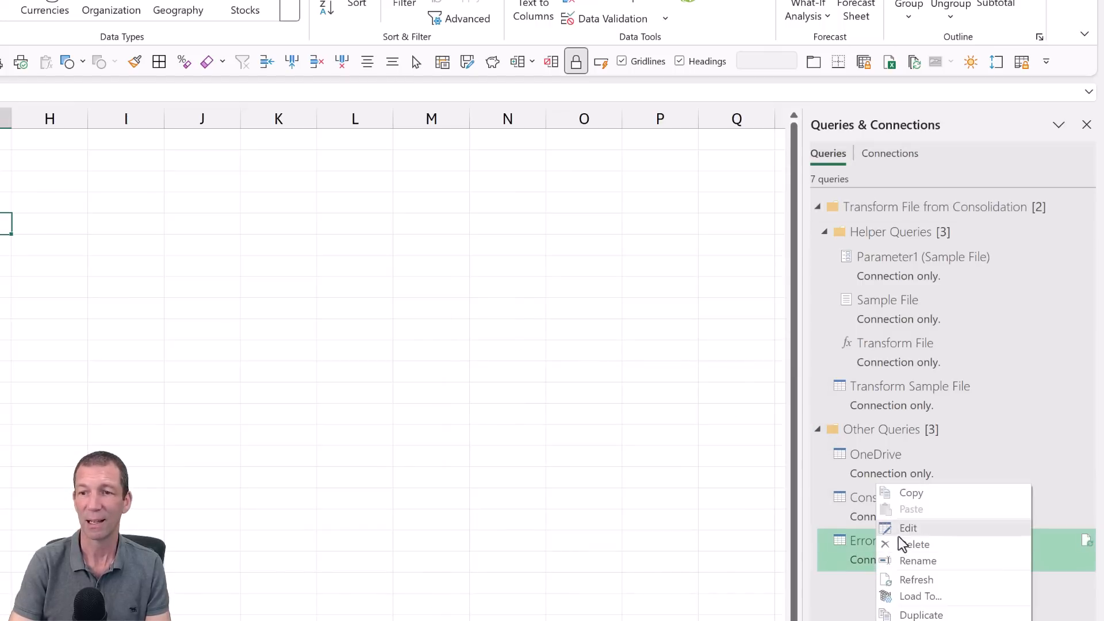
pyautogui.click(941, 598)
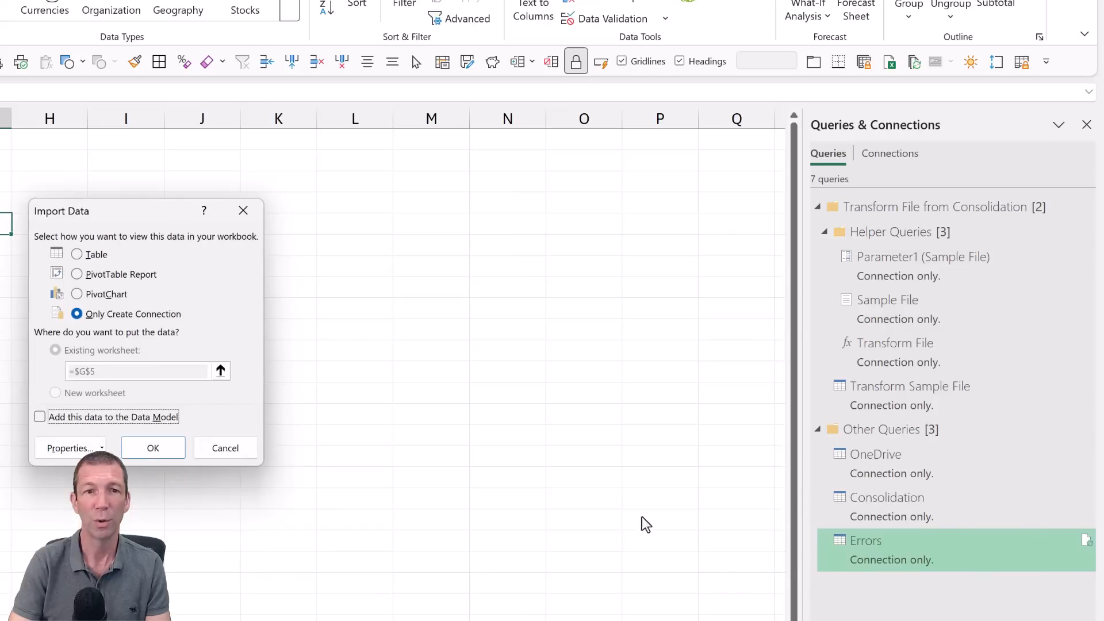
pyautogui.click(77, 254)
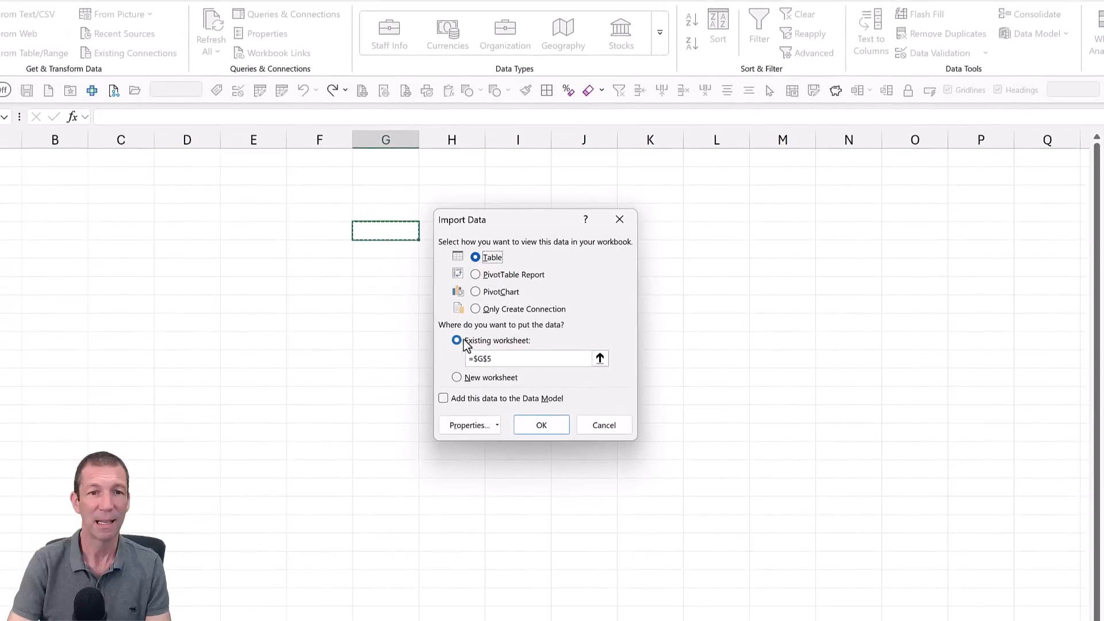
pyautogui.click(55, 179)
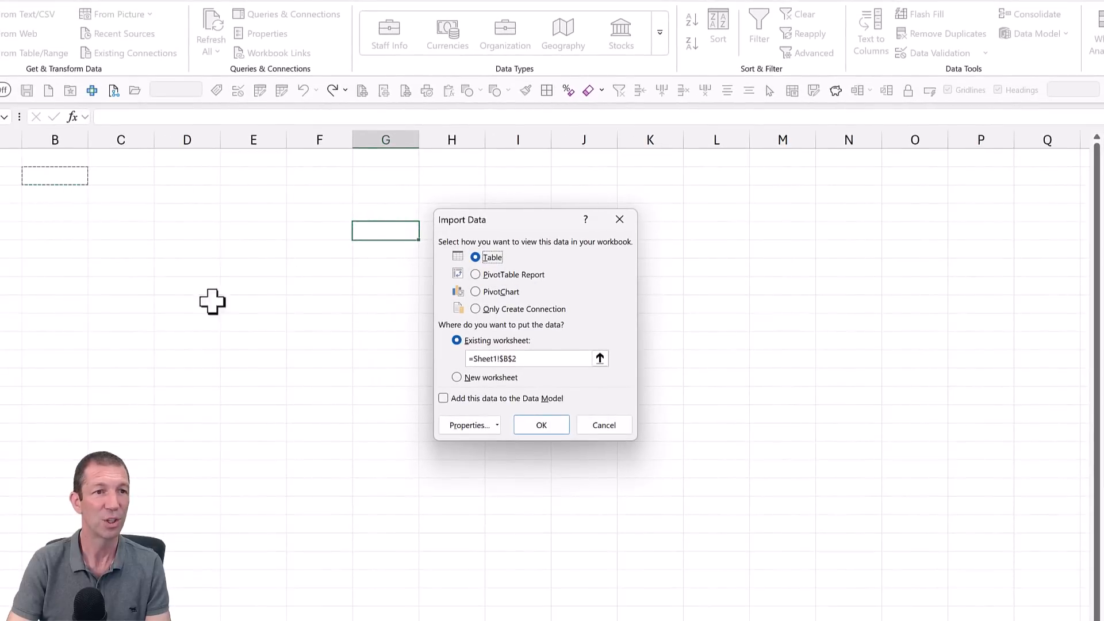
pyautogui.click(542, 424)
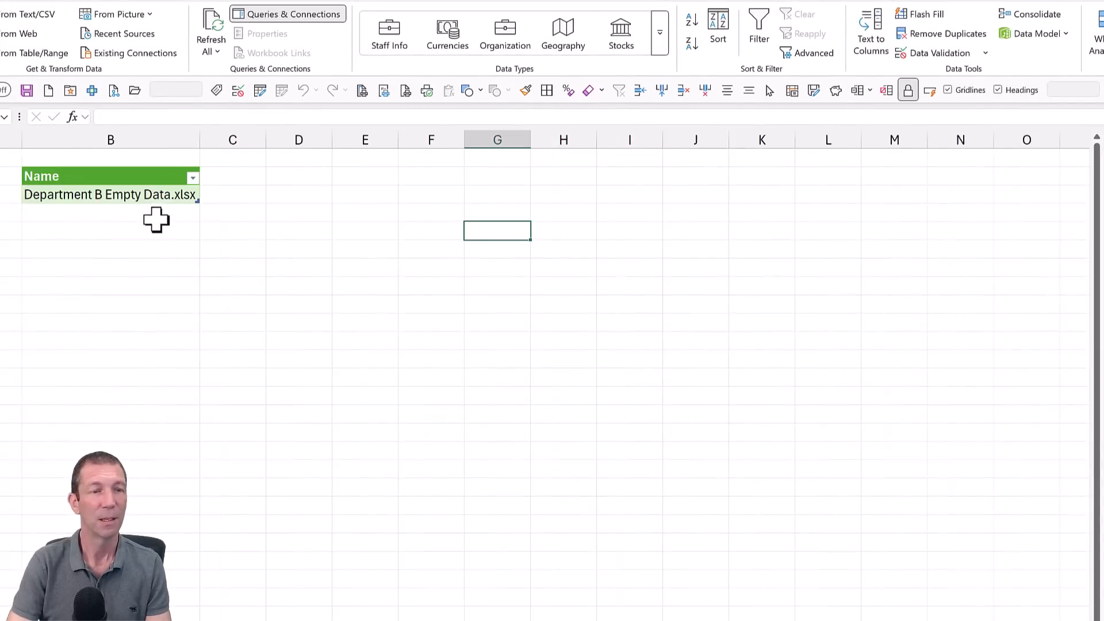
pyautogui.click(163, 194)
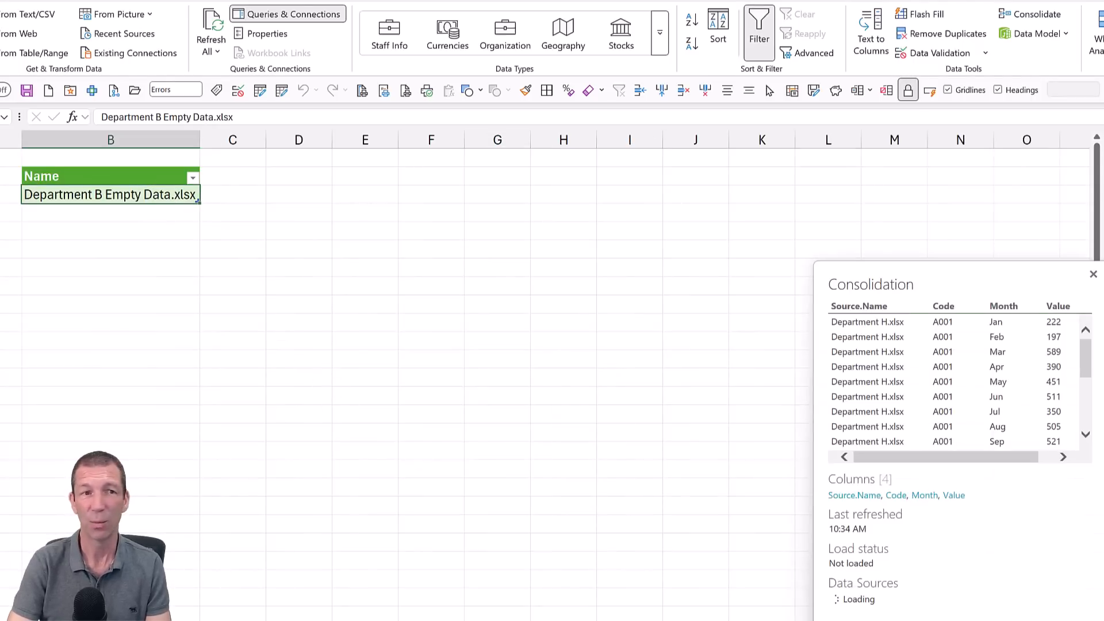
# - Load the Consolidation query as a table into the existing worksheet at cell F2 of Sheet1
pyautogui.doubleClick(1020, 487)
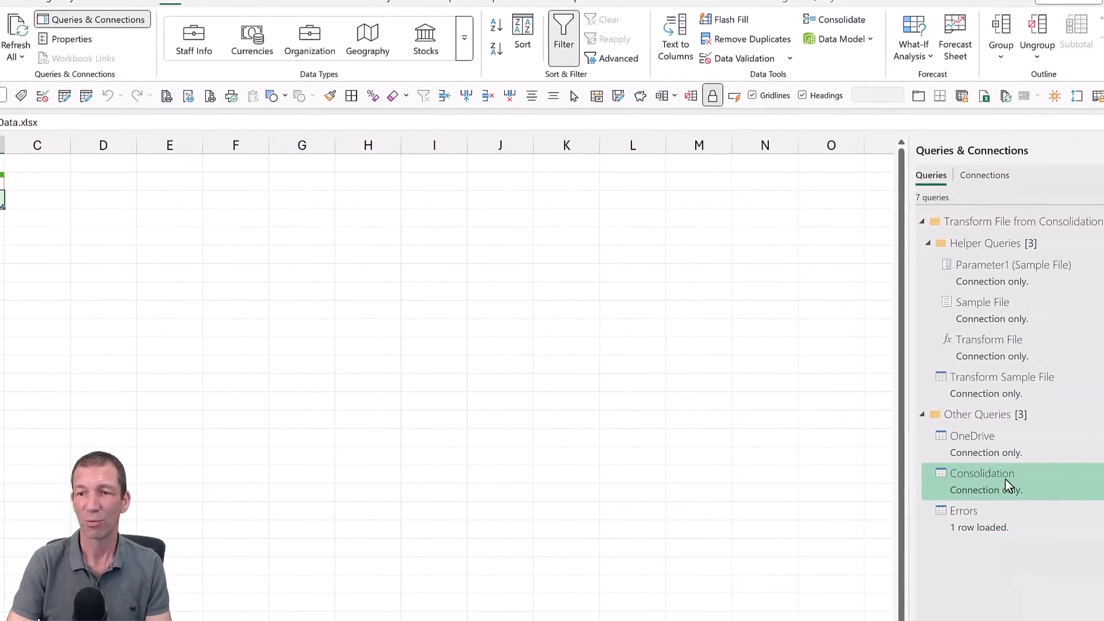
pyautogui.rightClick(1007, 484)
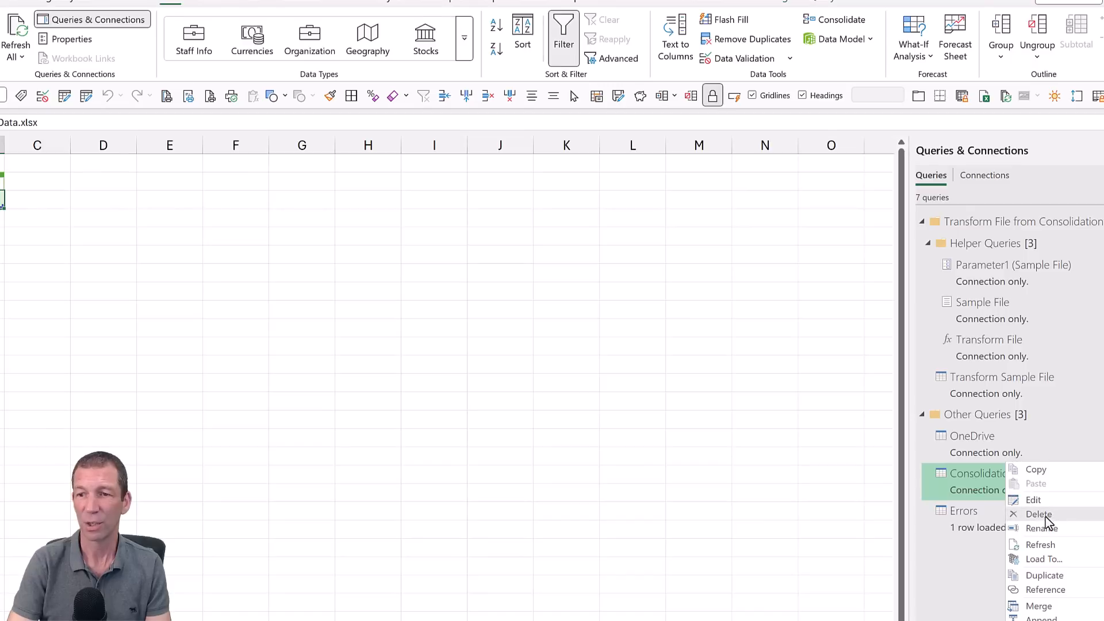
pyautogui.click(1043, 559)
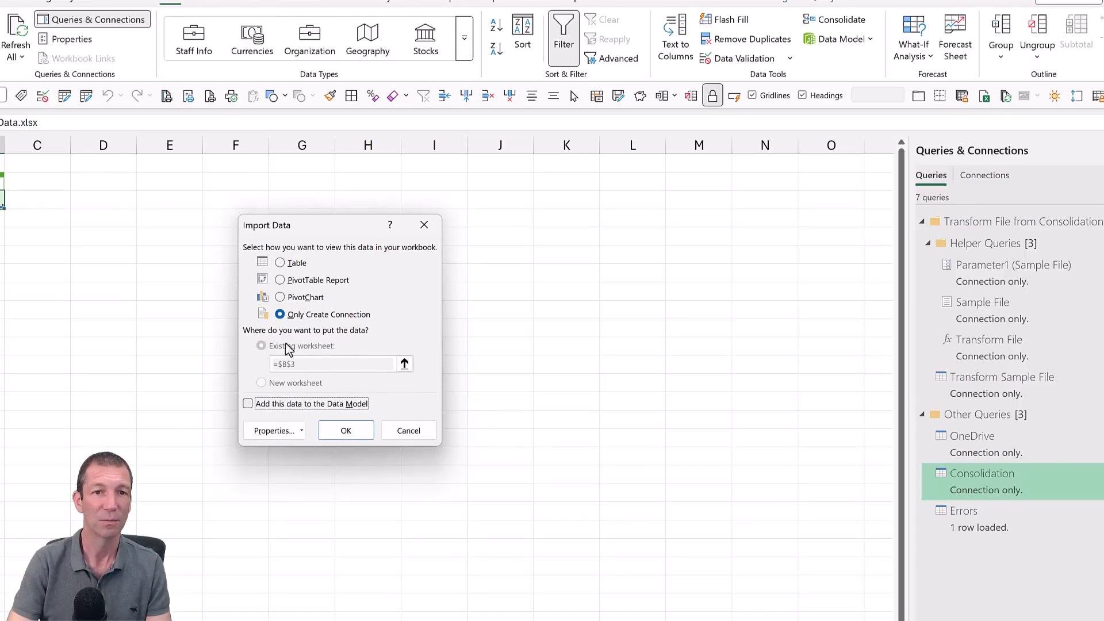
pyautogui.click(283, 266)
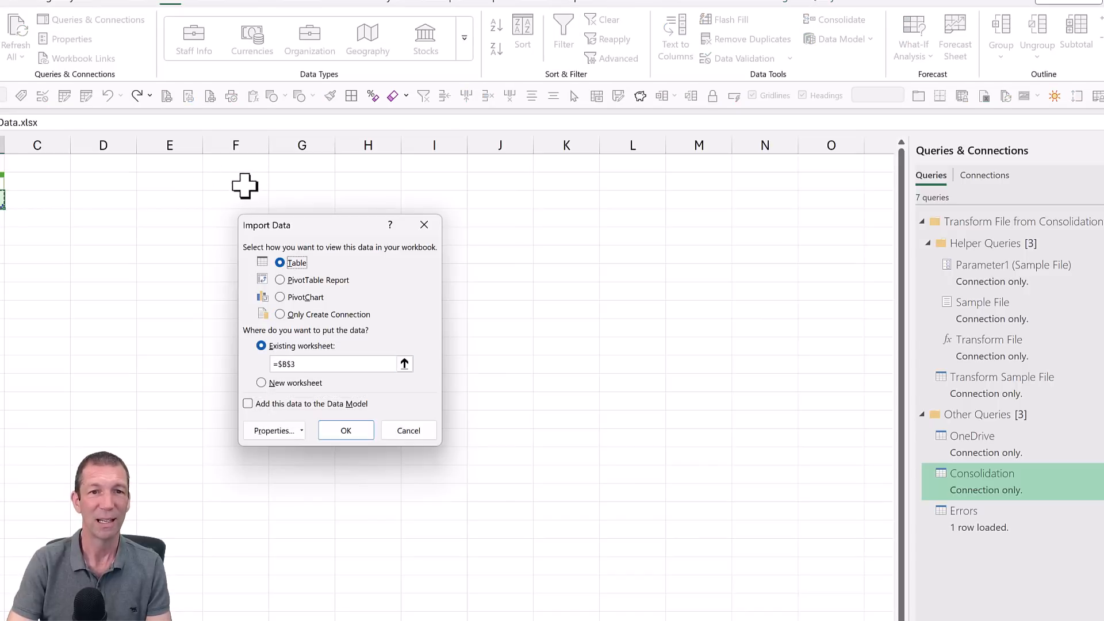
pyautogui.click(244, 185)
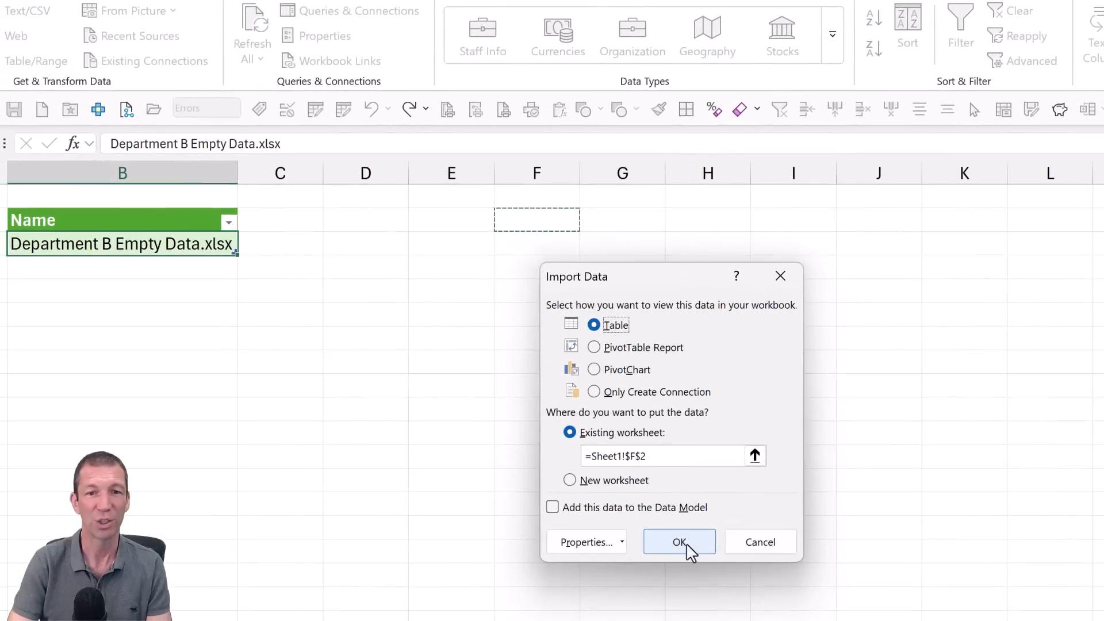
pyautogui.click(687, 546)
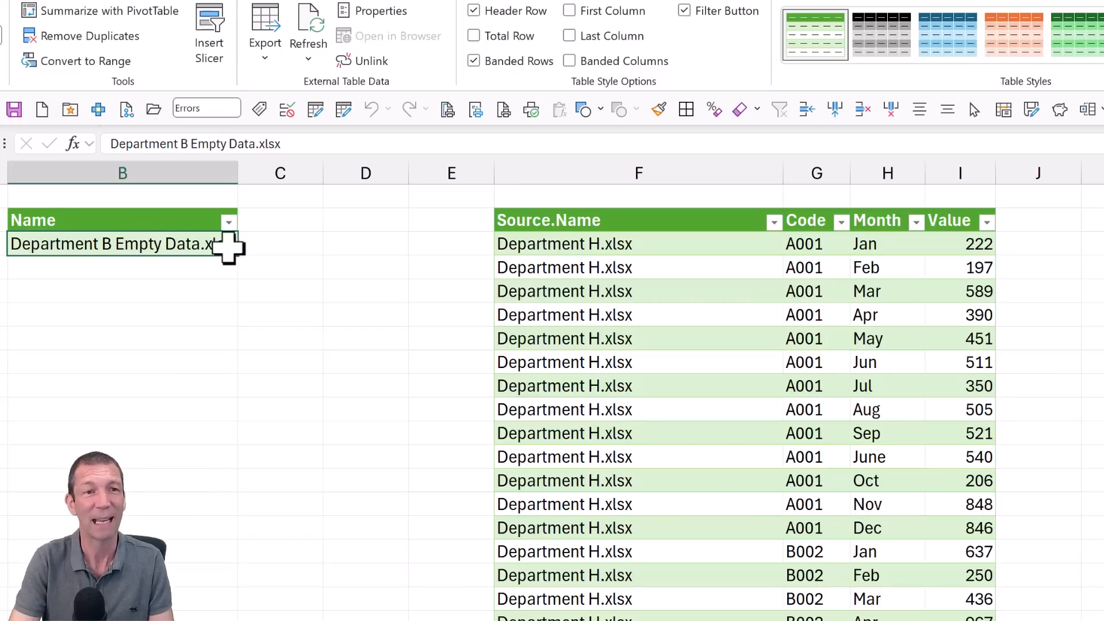
# - Reopen the query editor from the Errors query and inspect the Transform File error at Consolidation's Invoked Custom Function1 step
pyautogui.click(296, 247)
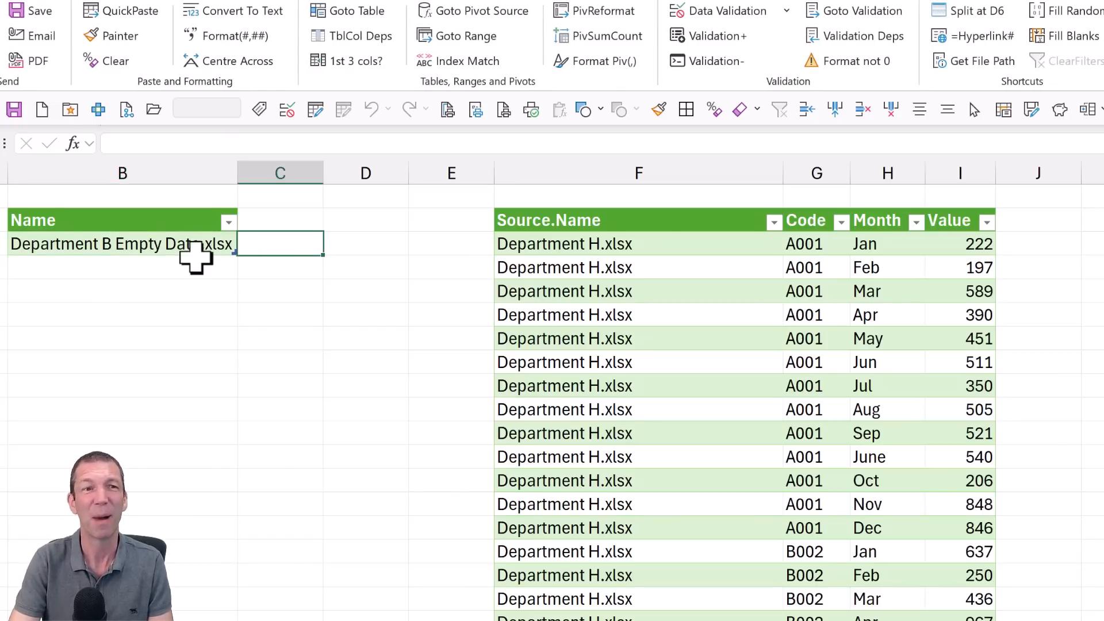
pyautogui.click(194, 246)
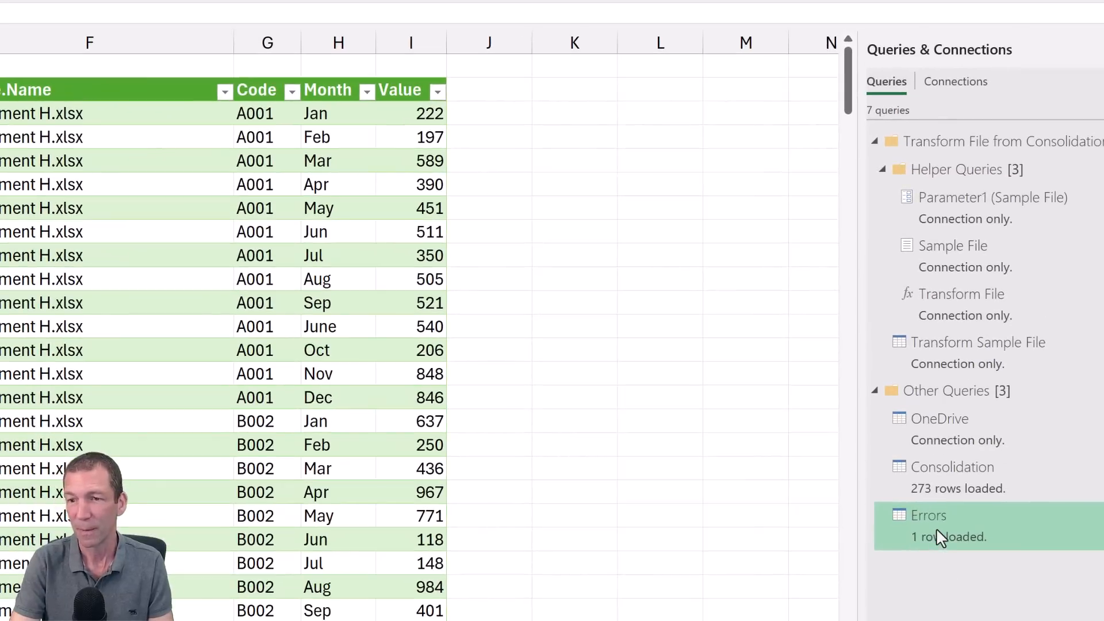
pyautogui.doubleClick(939, 536)
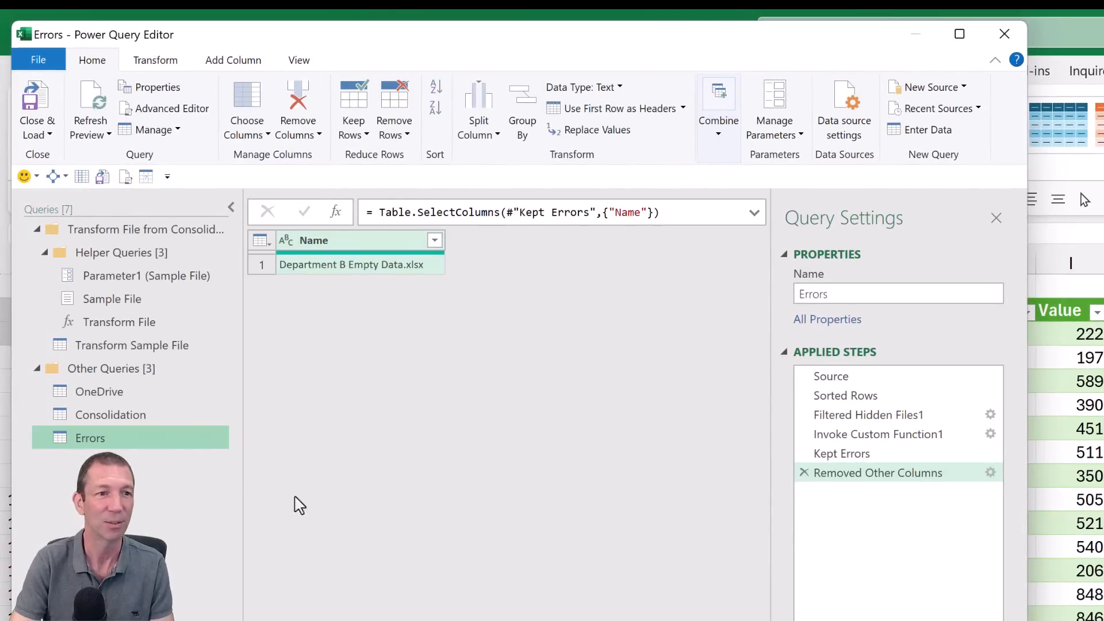
pyautogui.click(123, 415)
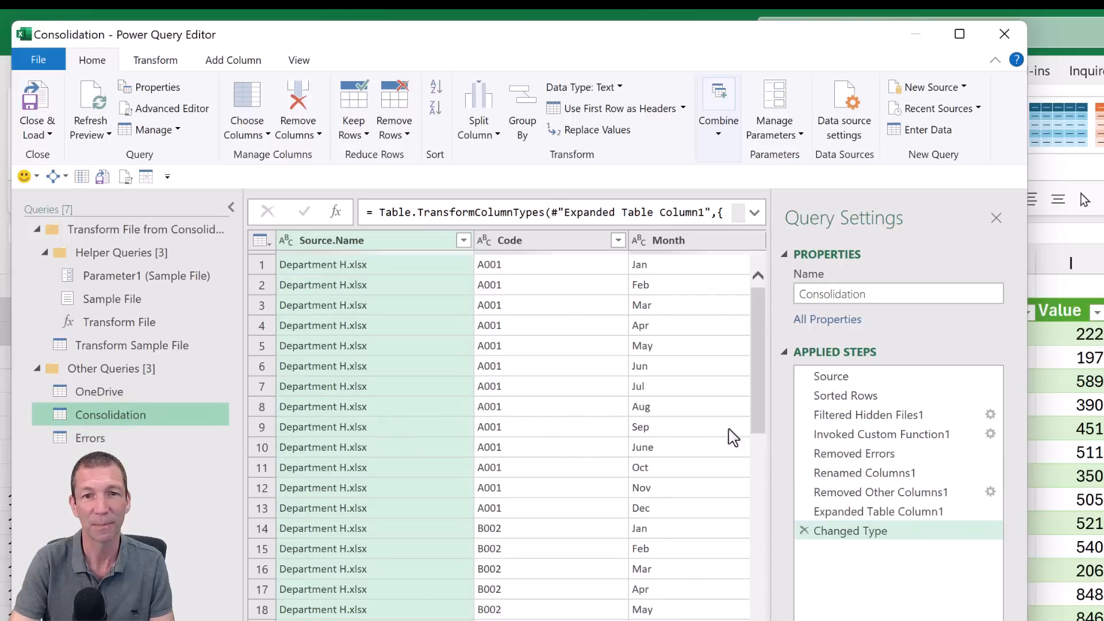
pyautogui.click(930, 437)
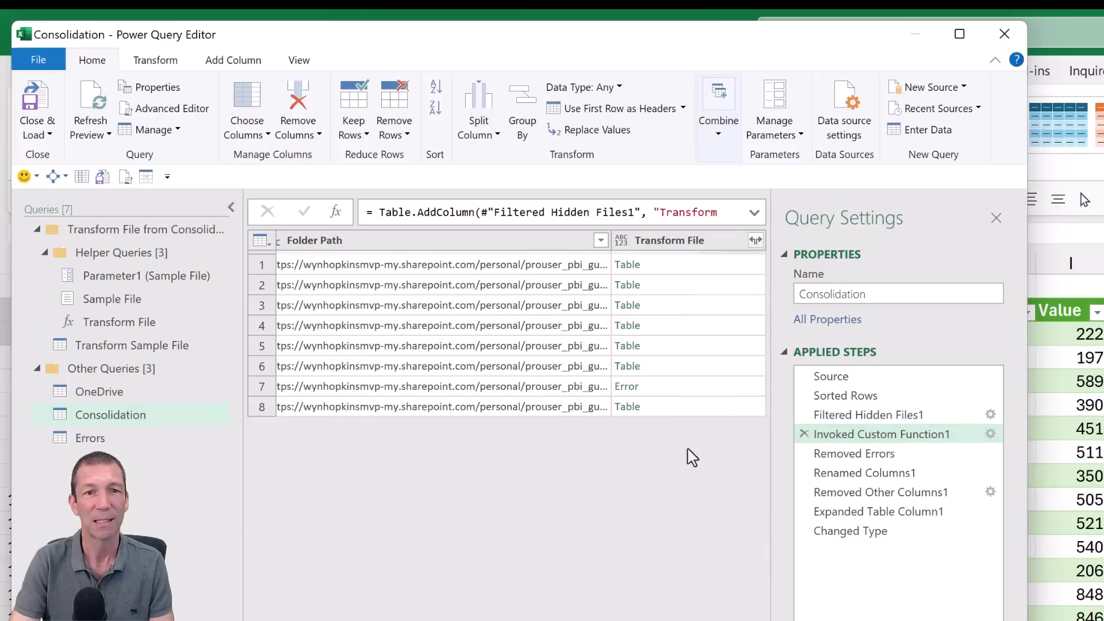
pyautogui.click(717, 394)
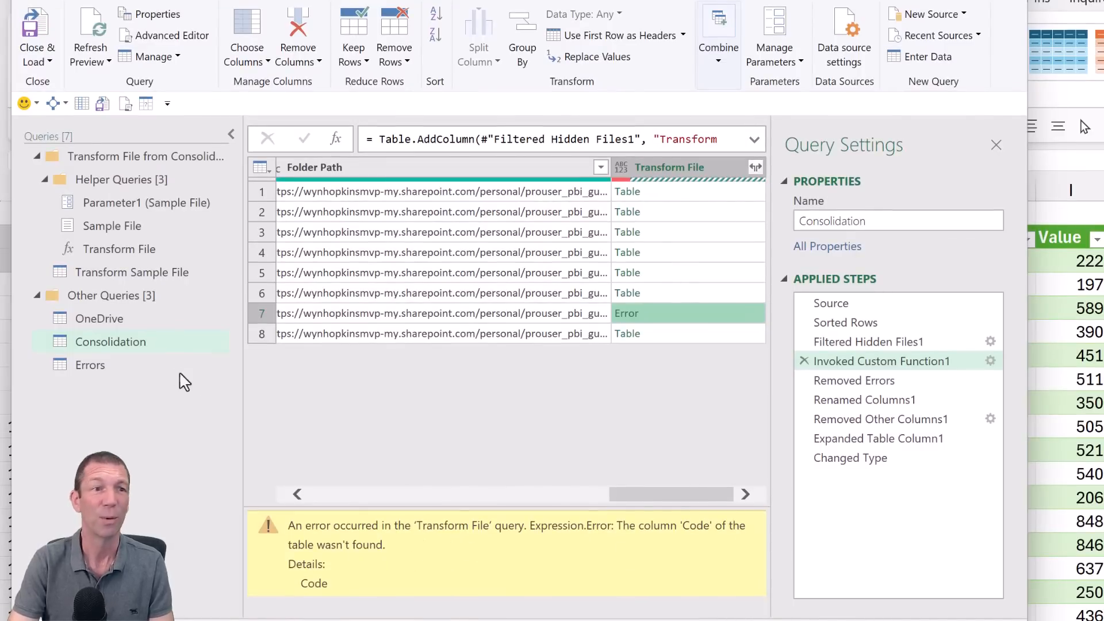
# - Examine the full formula of the Unpivoted Other Columns step in the Transform Sample File query
pyautogui.click(123, 271)
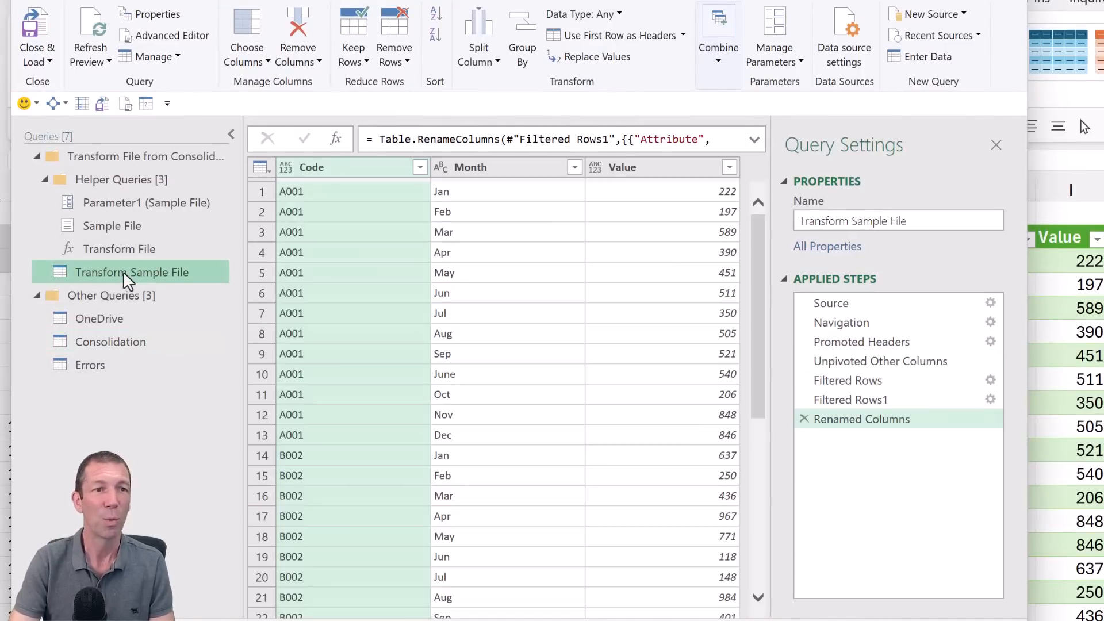
pyautogui.click(919, 363)
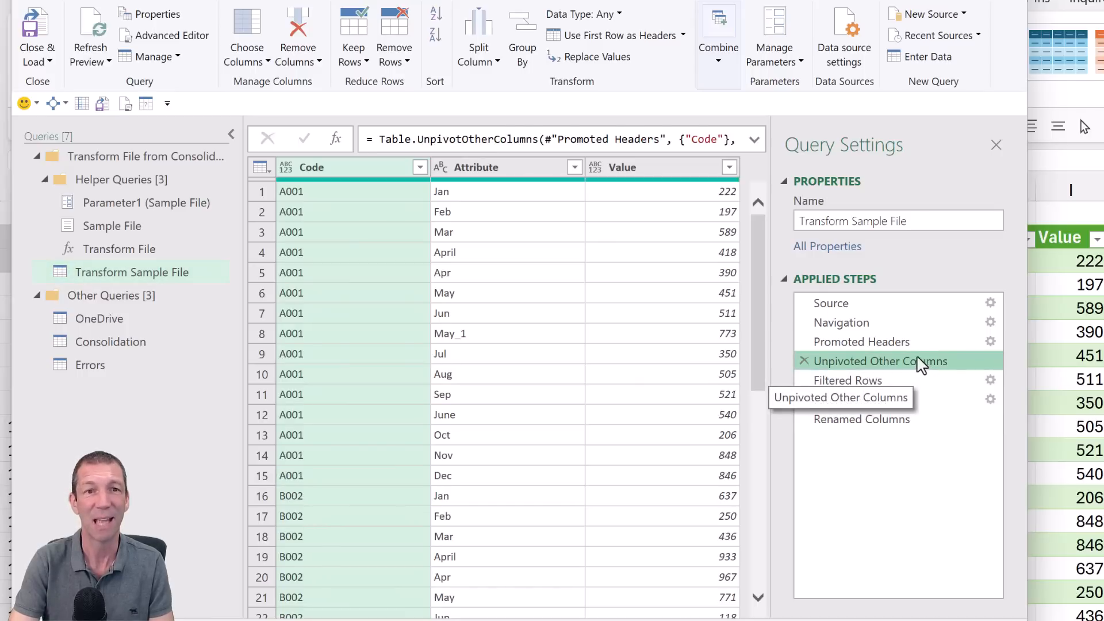
pyautogui.click(754, 140)
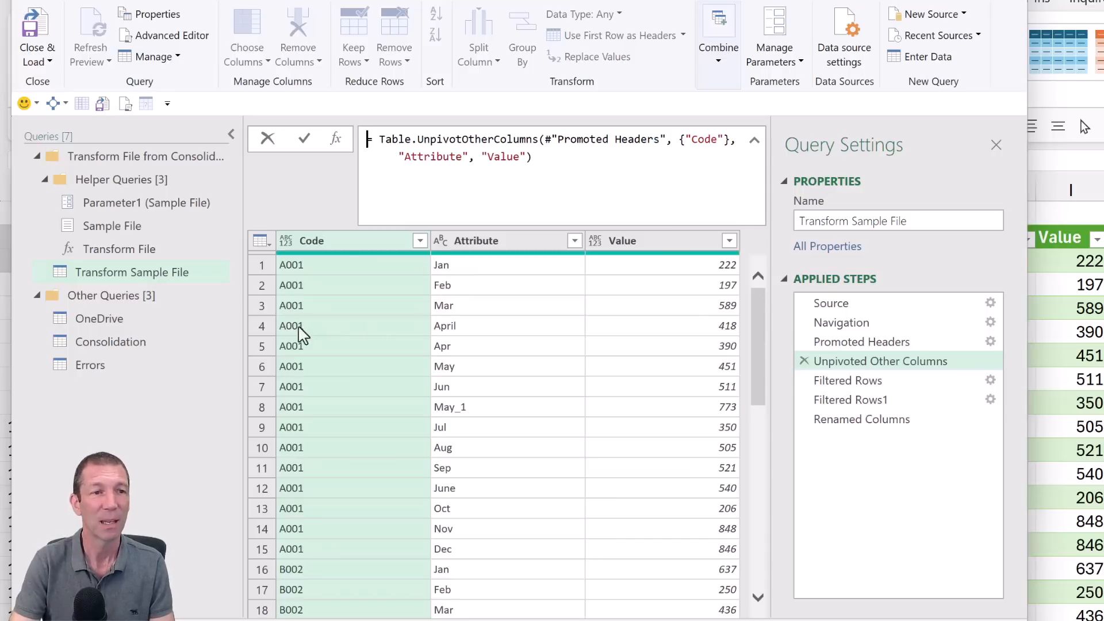
# - In the Errors query, edit the Removed Other Columns step to also keep Transform File, and inspect that column's error details
pyautogui.click(102, 369)
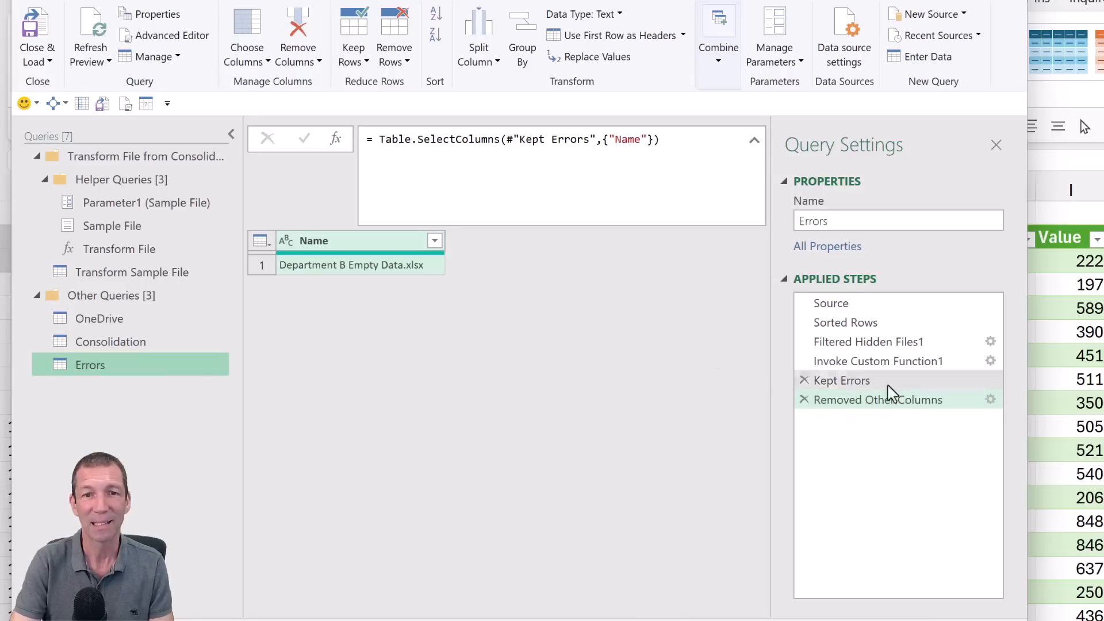
pyautogui.click(990, 400)
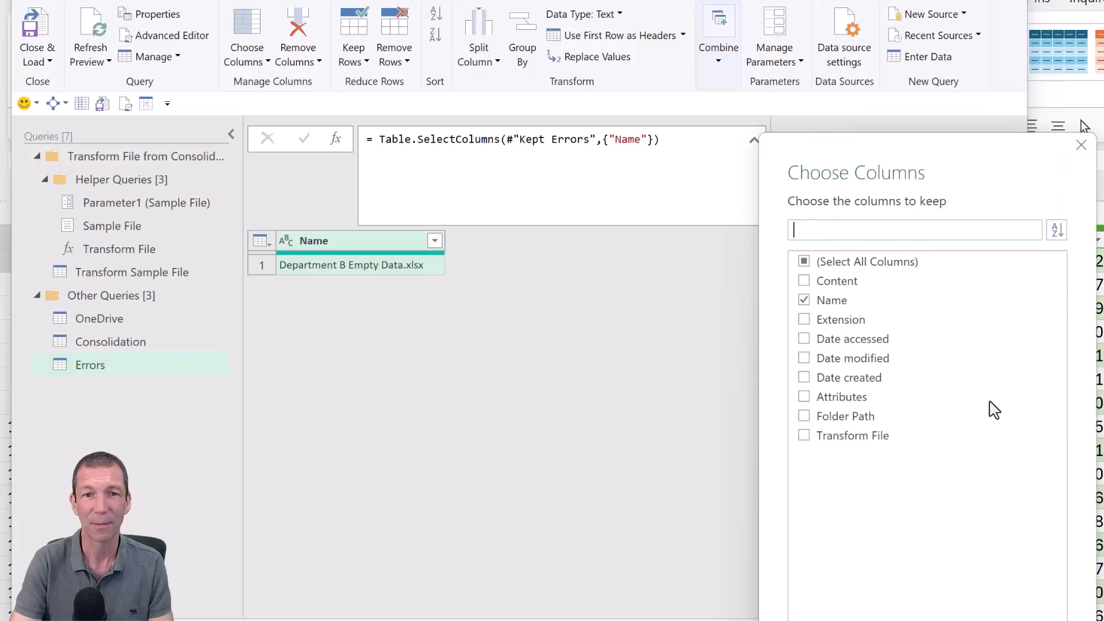
pyautogui.click(809, 437)
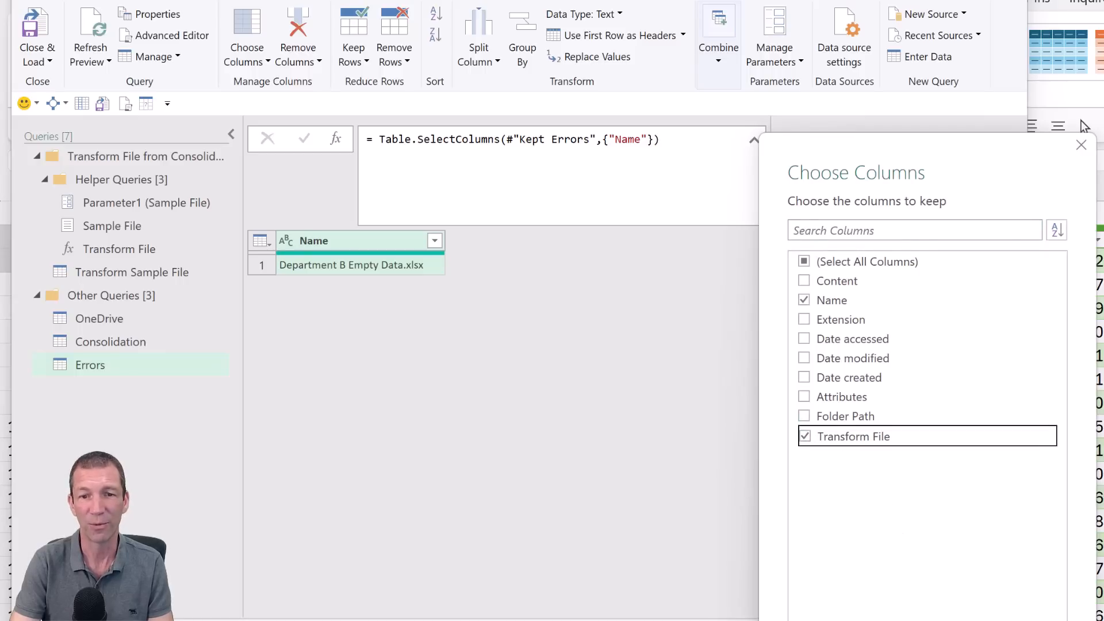
pyautogui.click(972, 620)
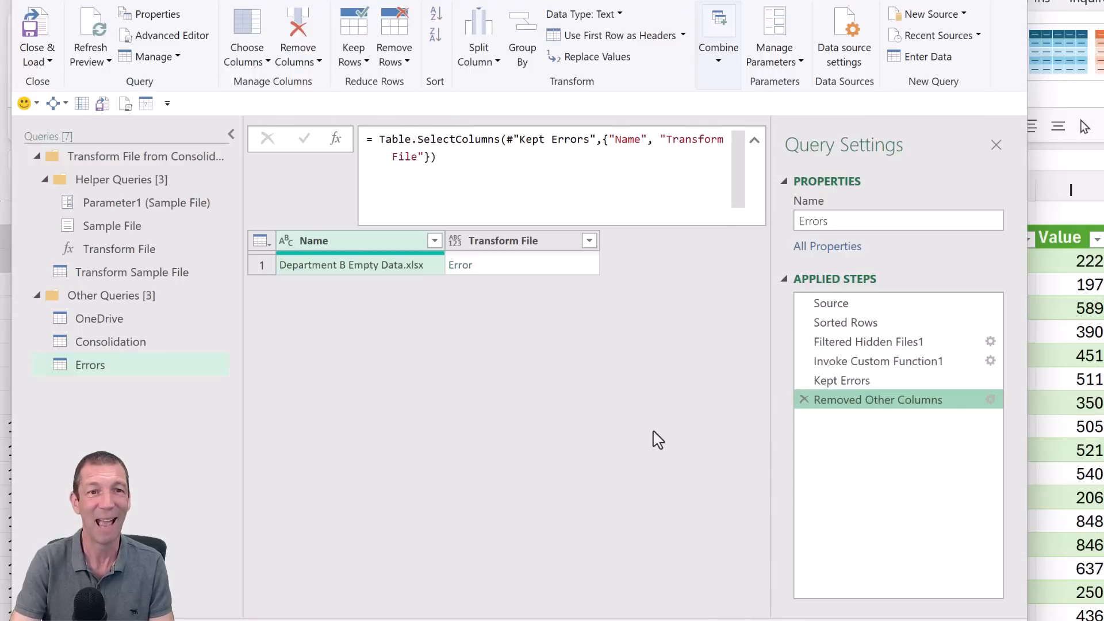
pyautogui.click(568, 266)
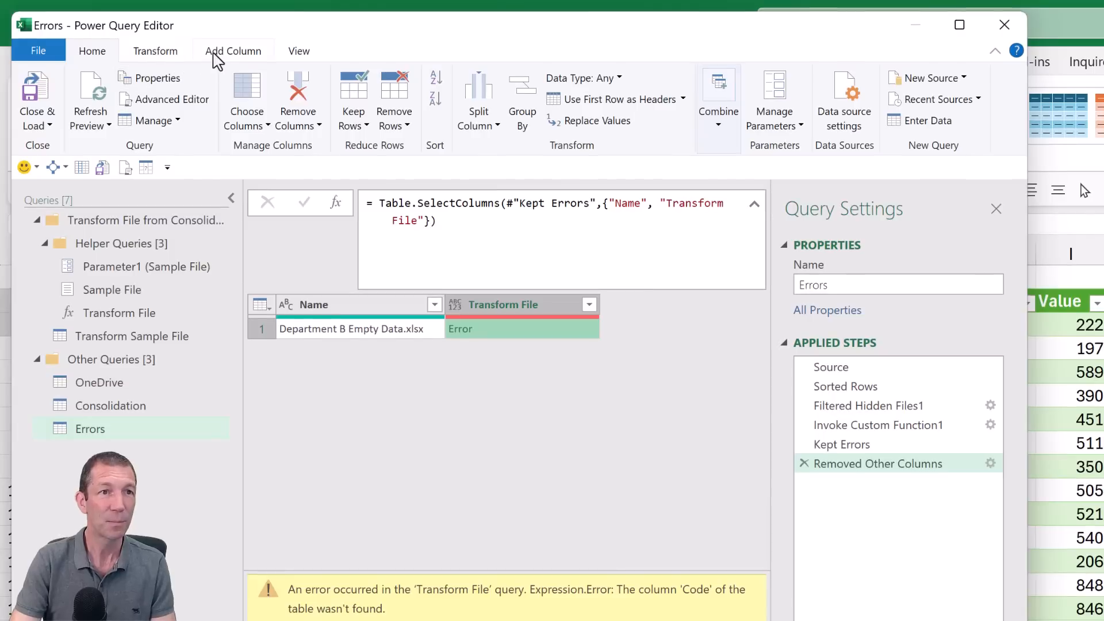
# - Add a custom column named Error Message to the Errors query with the formula try [Transform File]
pyautogui.click(223, 52)
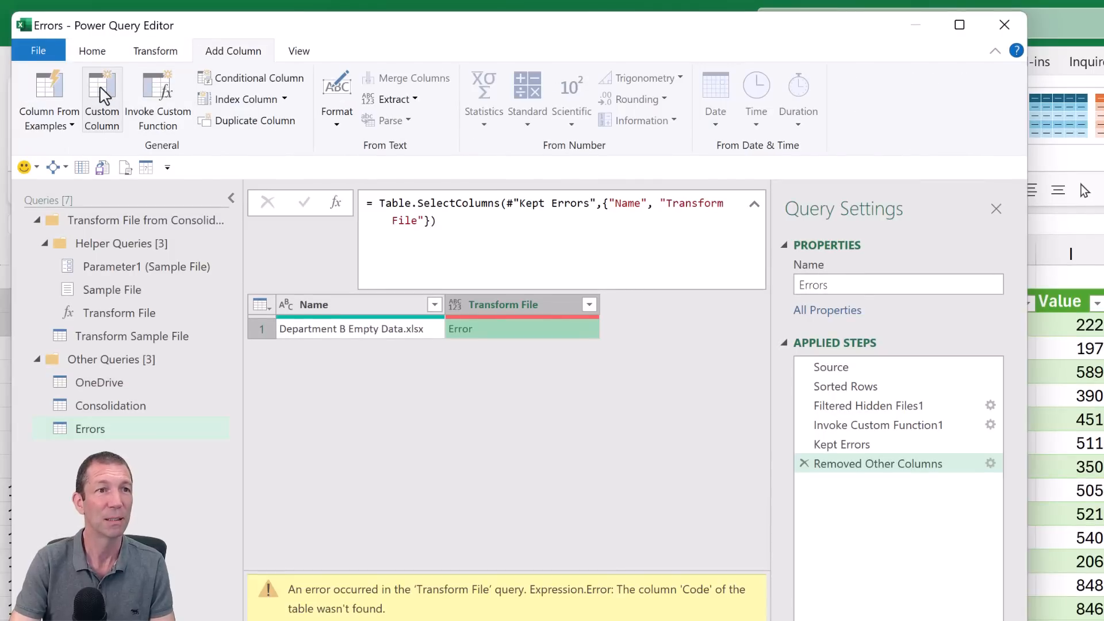
pyautogui.click(102, 95)
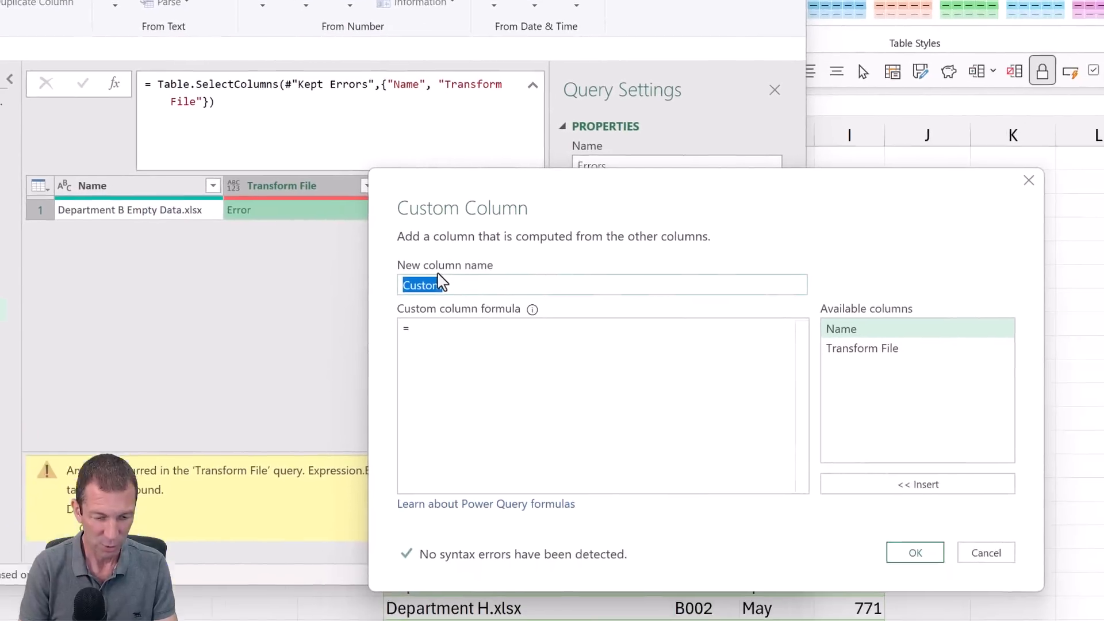
pyautogui.write('Error Message')
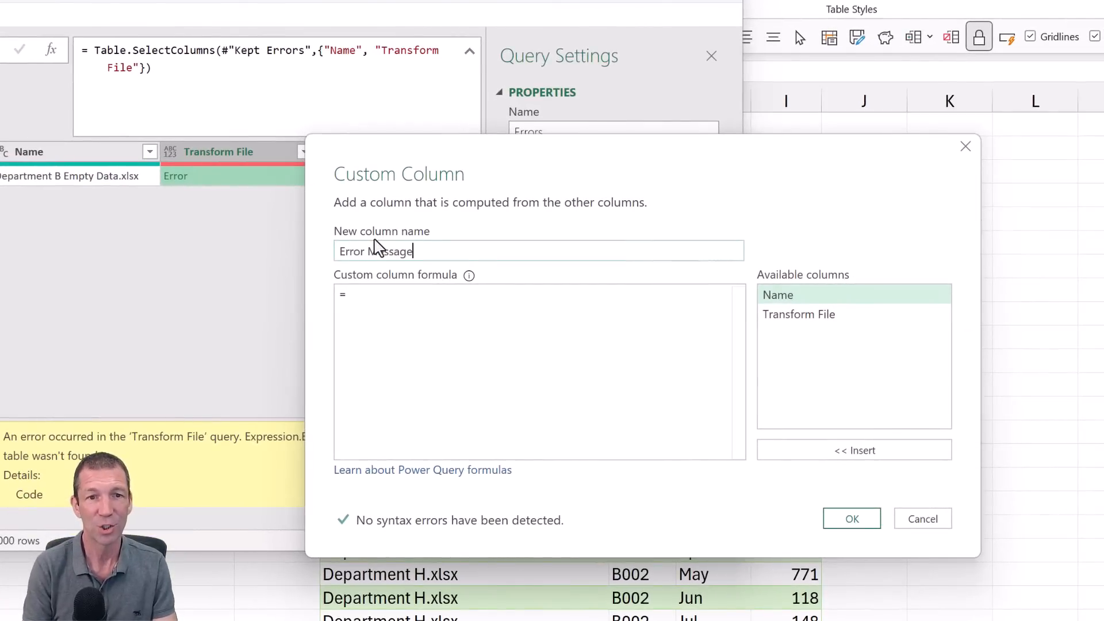
pyautogui.click(567, 296)
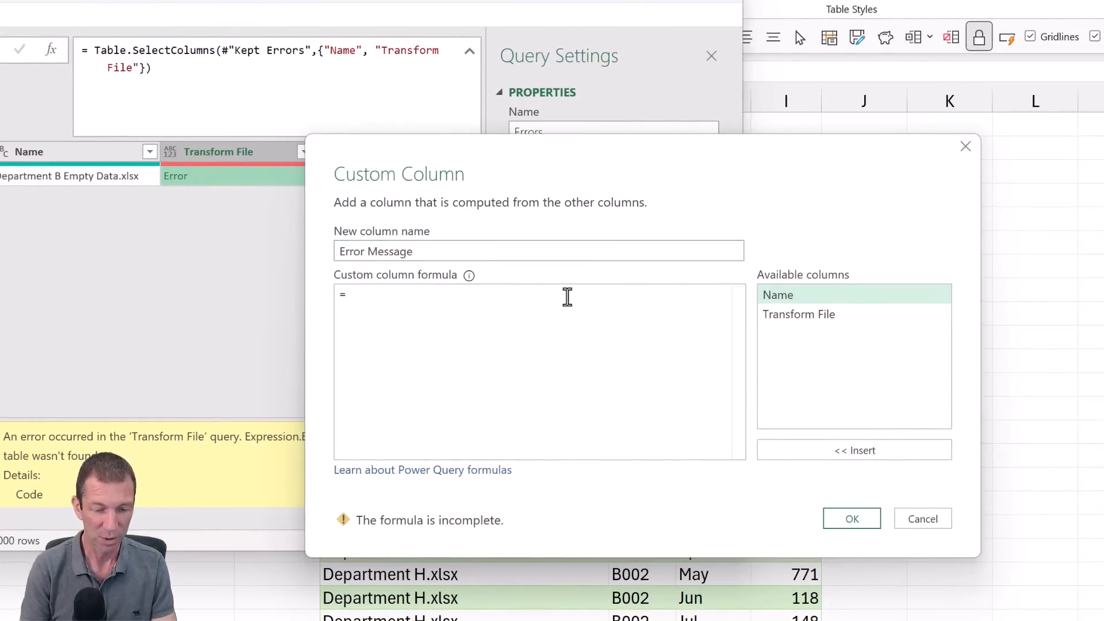
pyautogui.write('try')
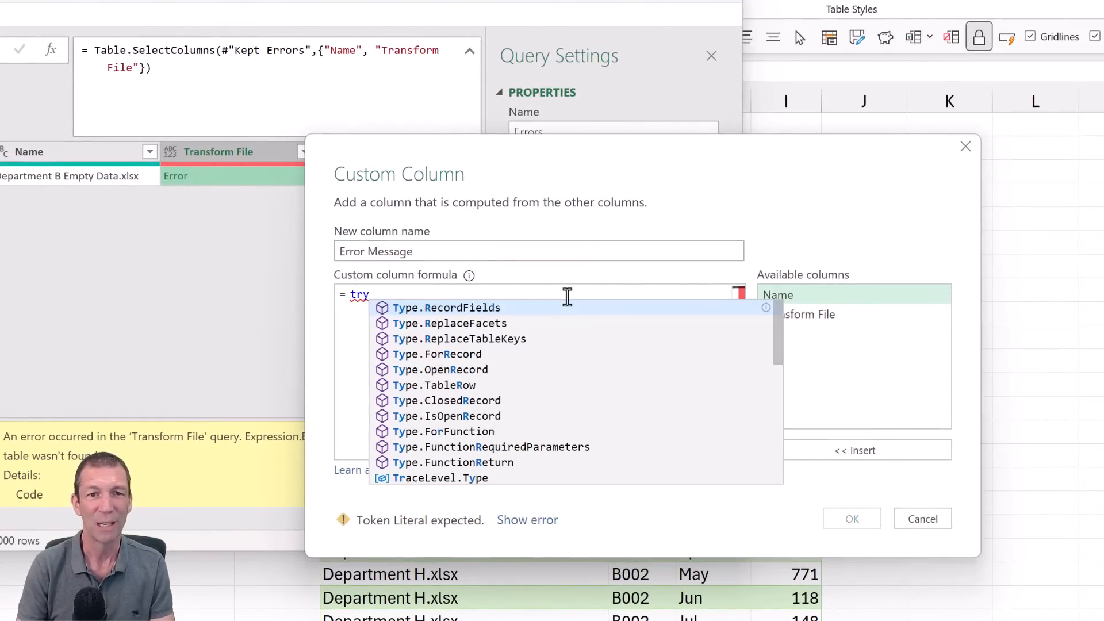
pyautogui.doubleClick(794, 322)
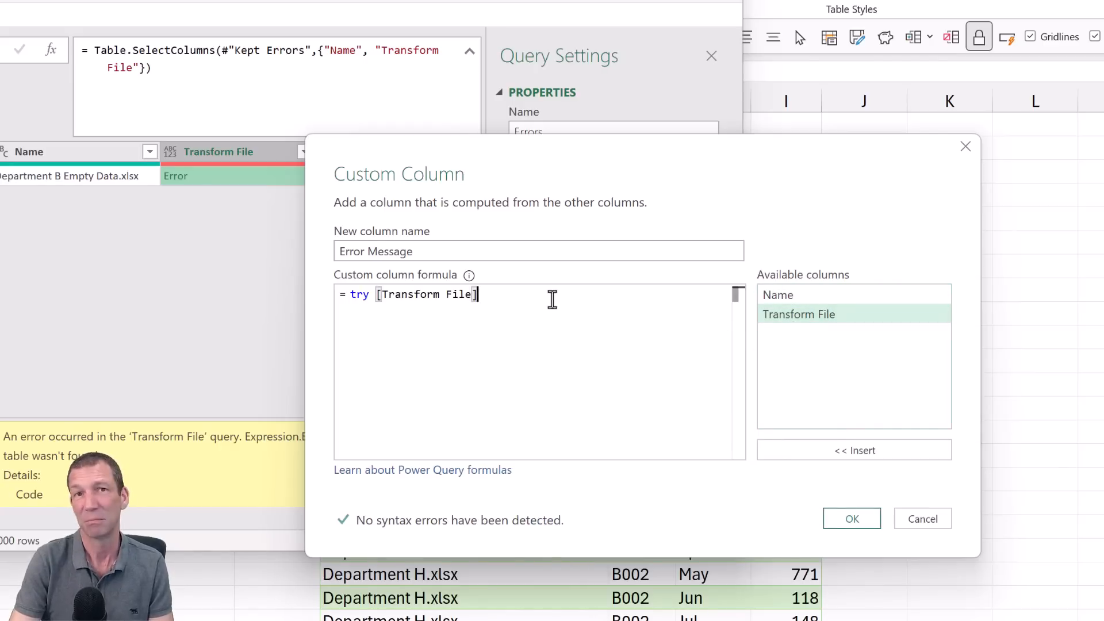
pyautogui.click(849, 519)
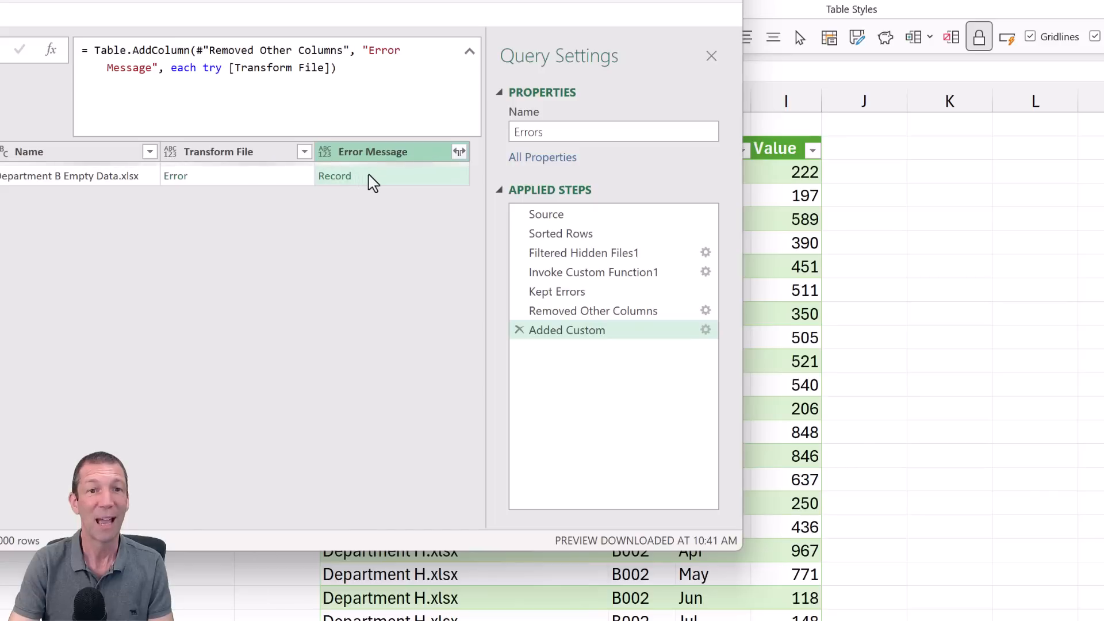
# - Expand the Error Message column to only its Error field, without using the original column name as prefix
pyautogui.click(458, 151)
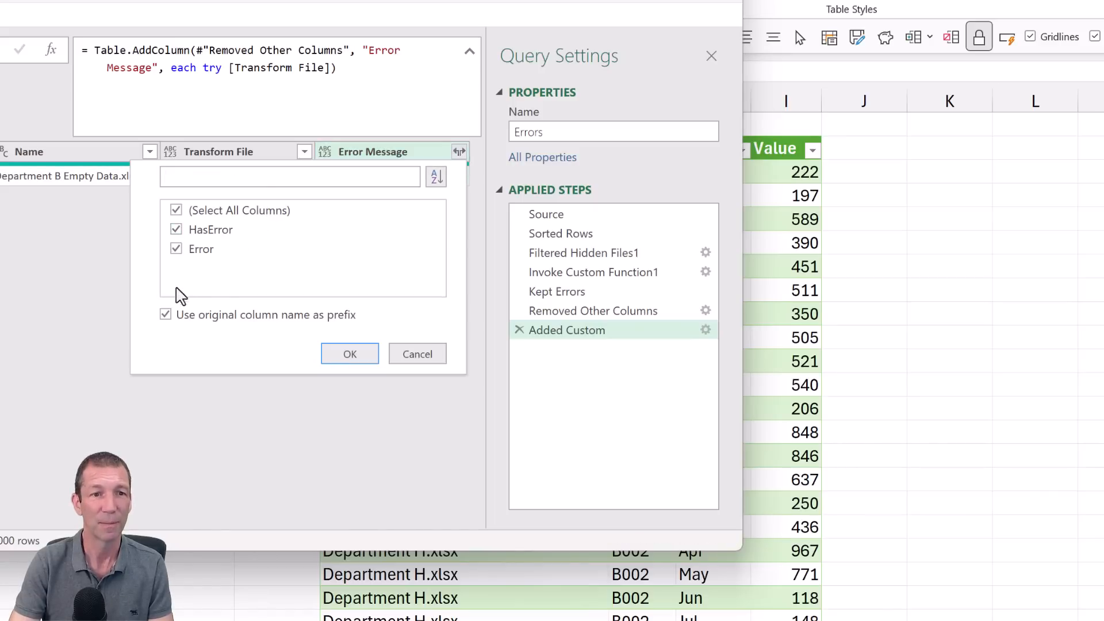
pyautogui.click(164, 319)
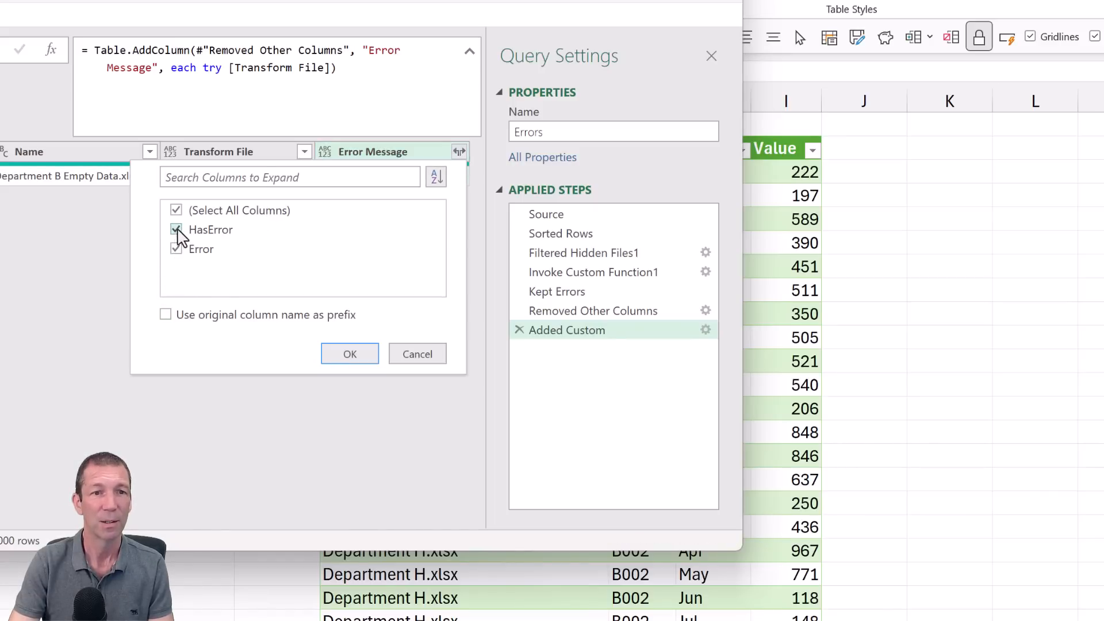
pyautogui.click(176, 230)
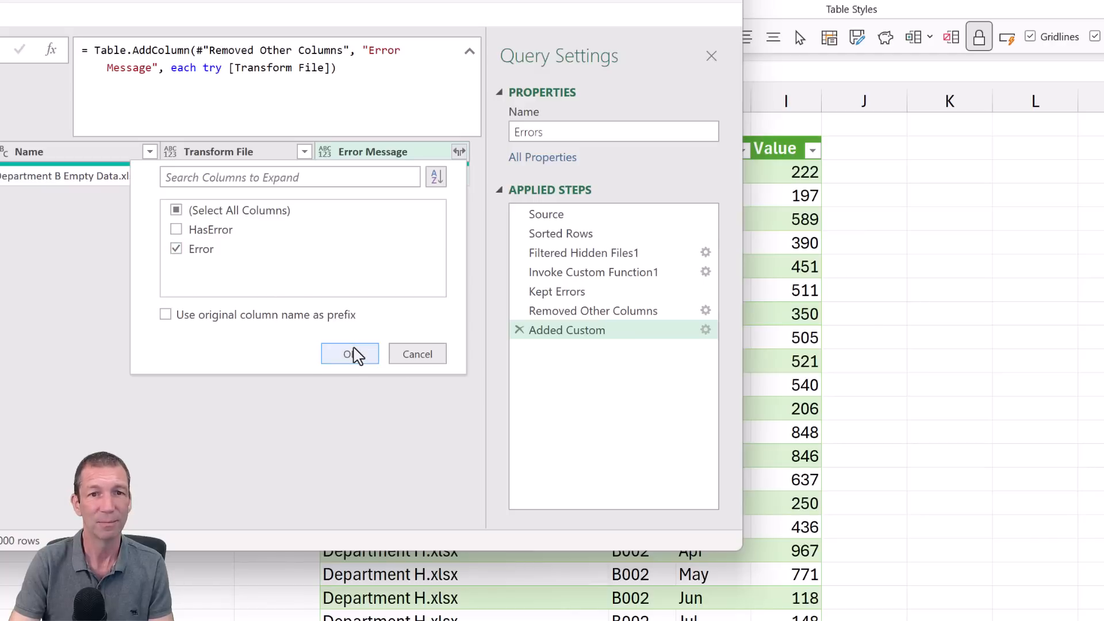
pyautogui.click(354, 353)
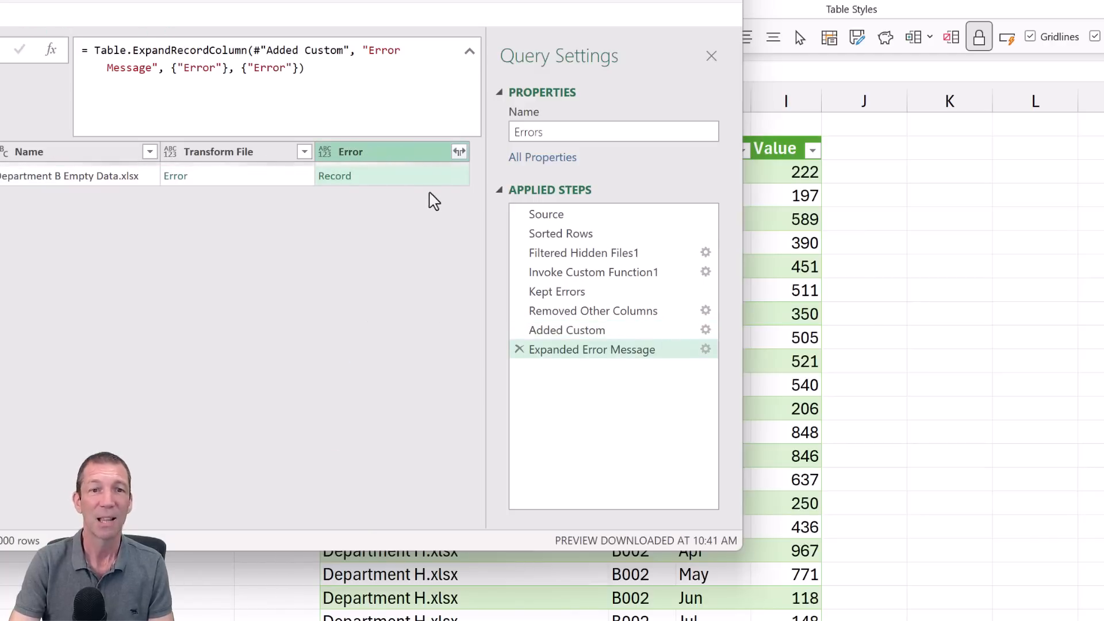
# - Expand the Error record column to its Reason and Message fields only
pyautogui.click(457, 153)
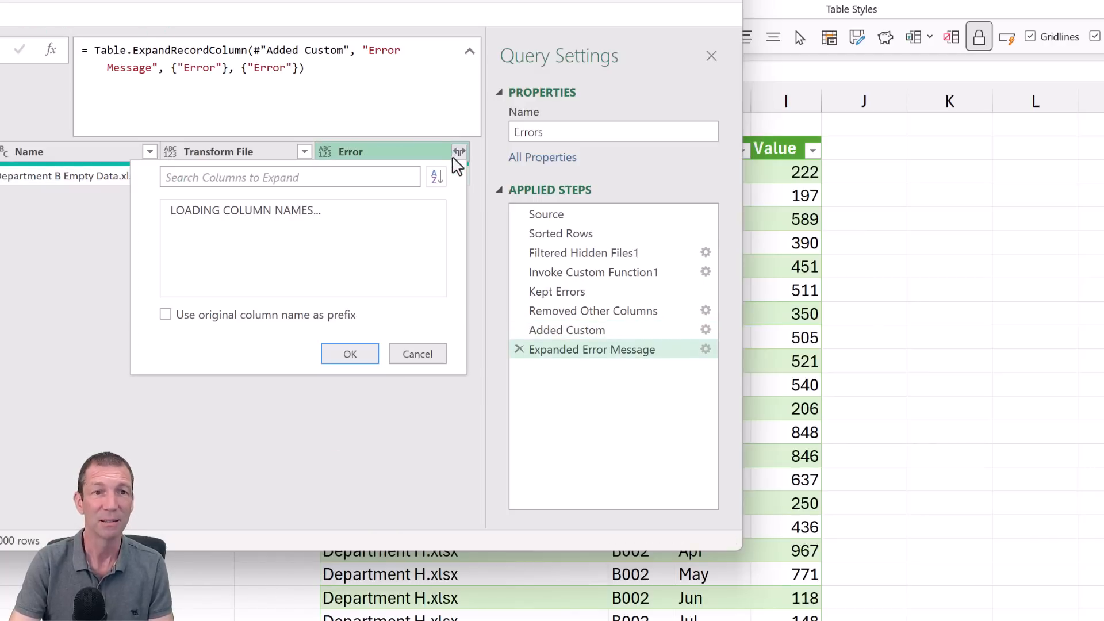
pyautogui.click(183, 208)
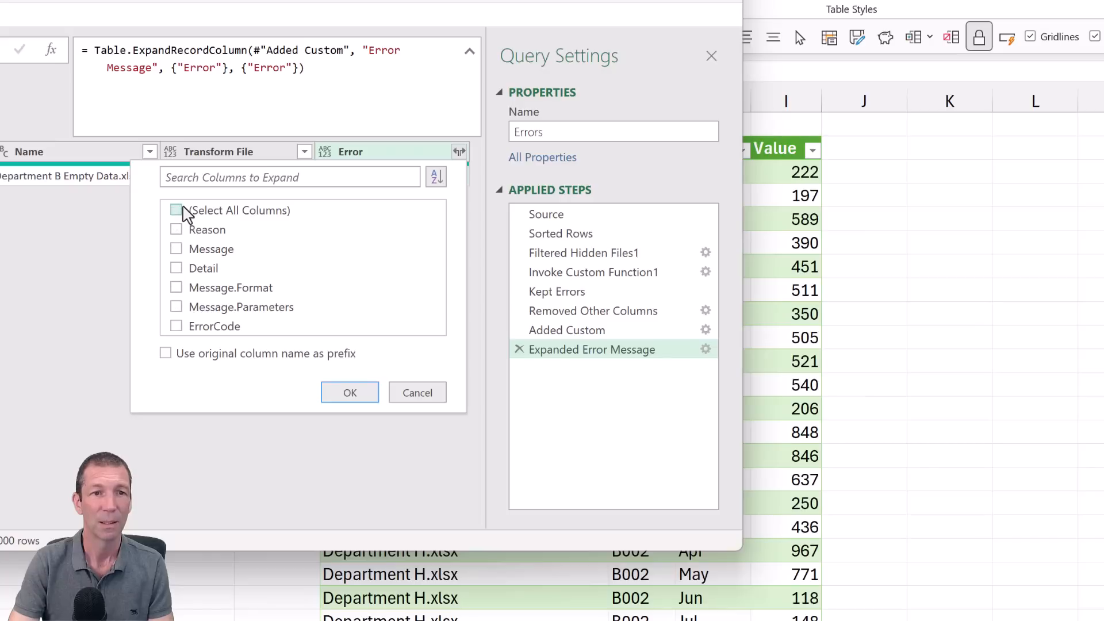
pyautogui.click(176, 249)
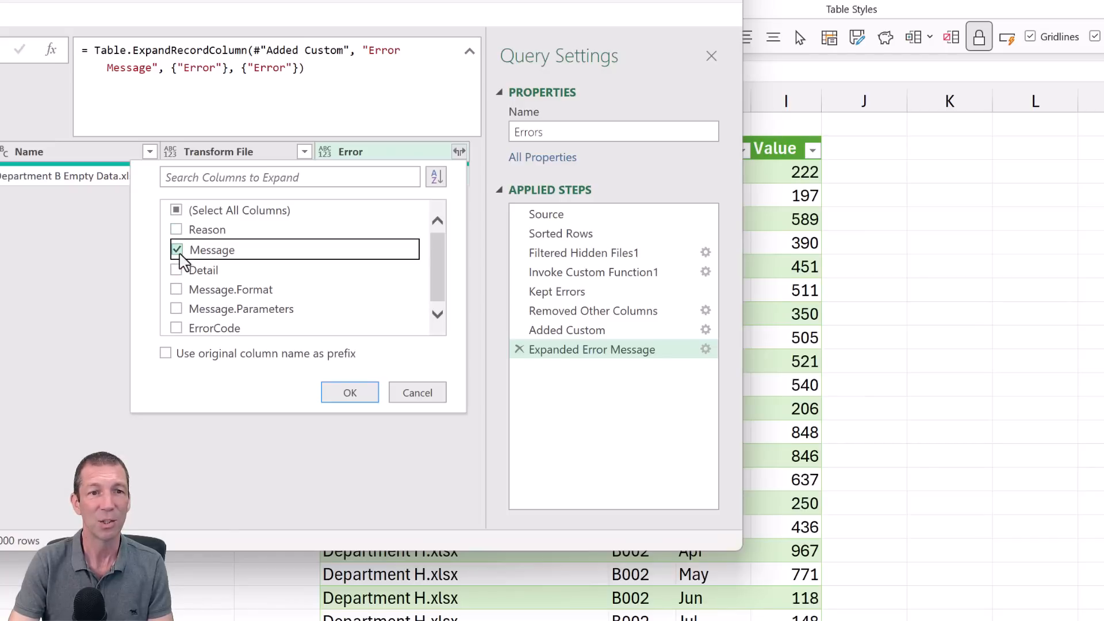
pyautogui.click(177, 230)
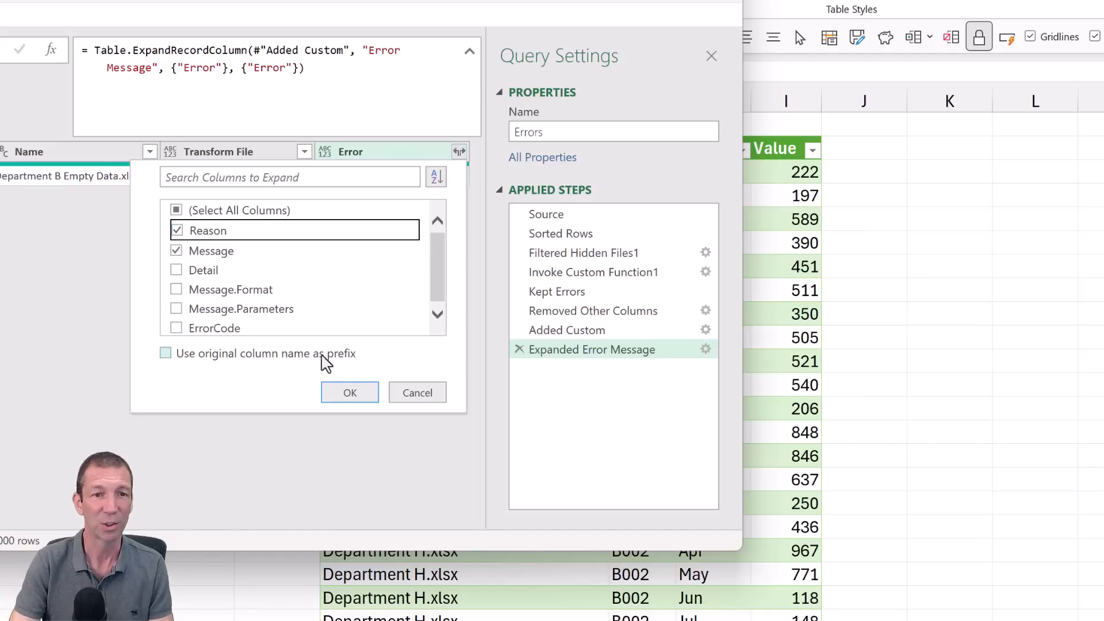
pyautogui.click(347, 383)
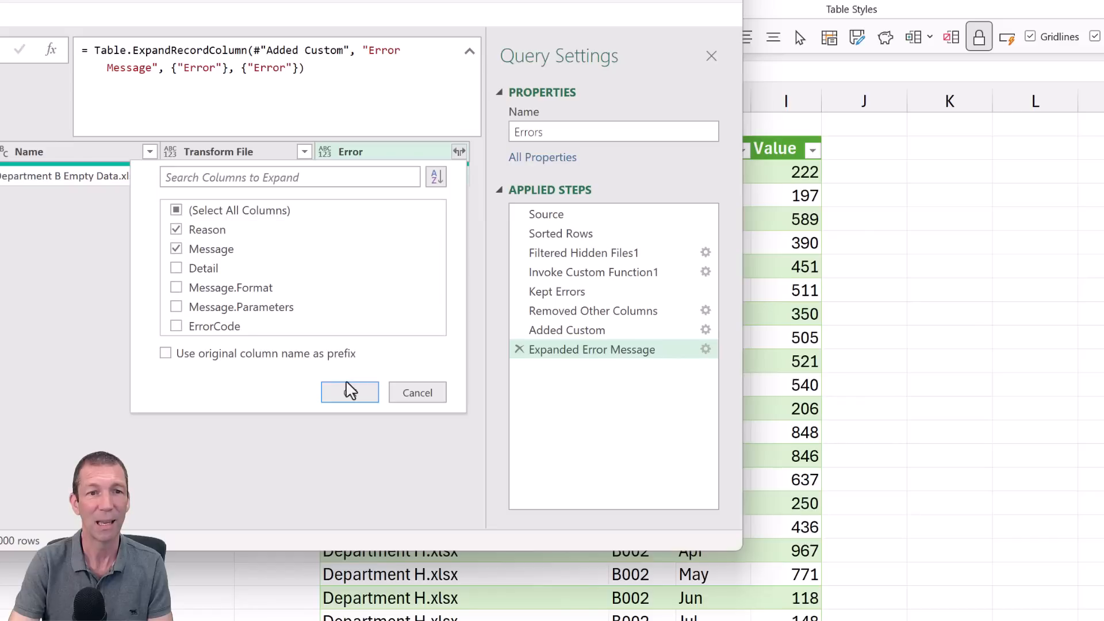
pyautogui.click(348, 395)
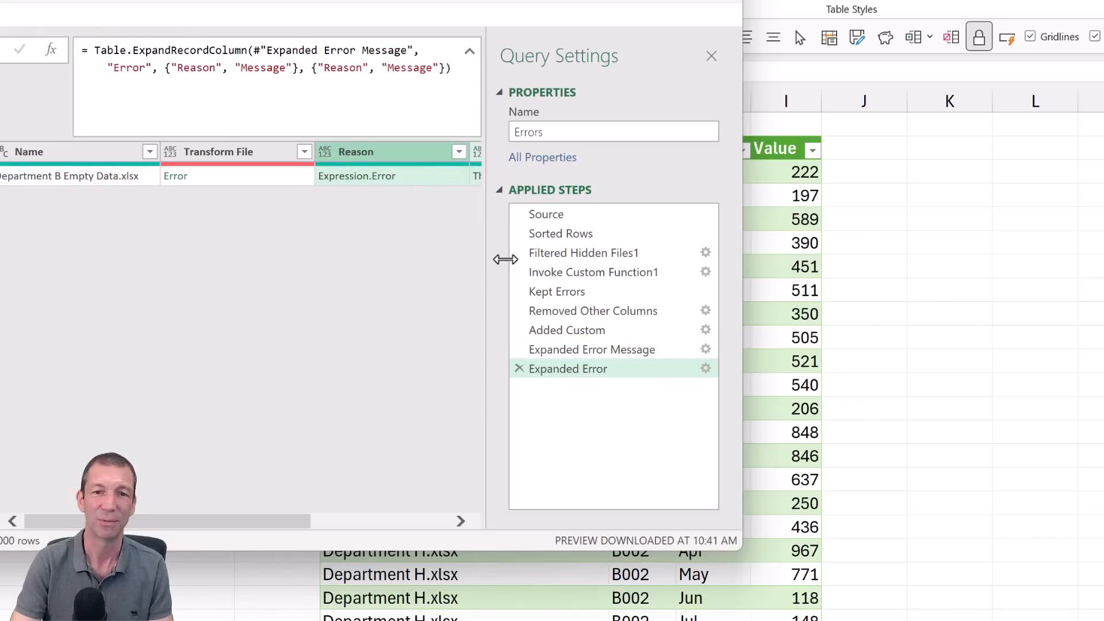
# - Edit the Expanded Error step to drop Reason and expand only the Message field
pyautogui.click(706, 369)
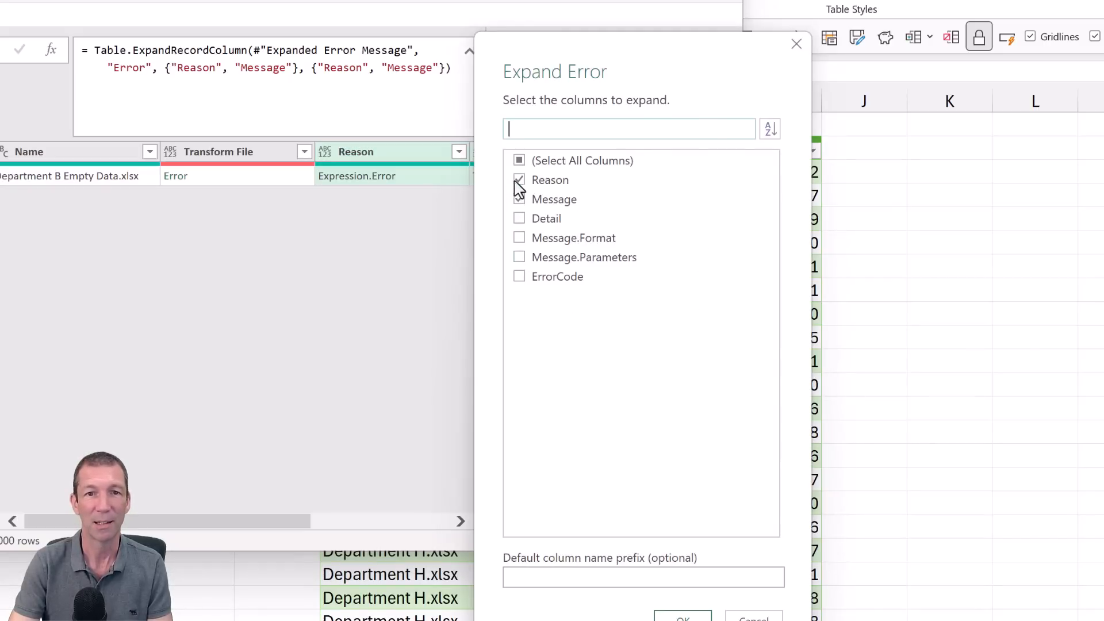
pyautogui.click(519, 180)
pyautogui.click(682, 616)
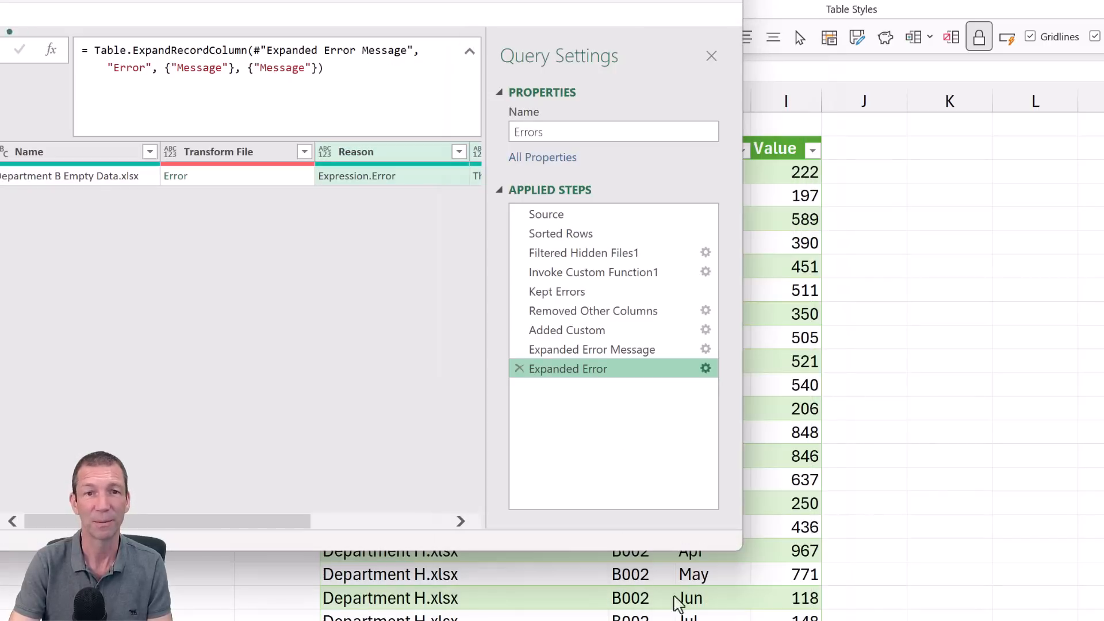
# - Remove the Transform File column from the Errors query, and close the query editor, loading the changes to the worksheet
pyautogui.moveTo(286, 522); pyautogui.dragTo(431, 524)
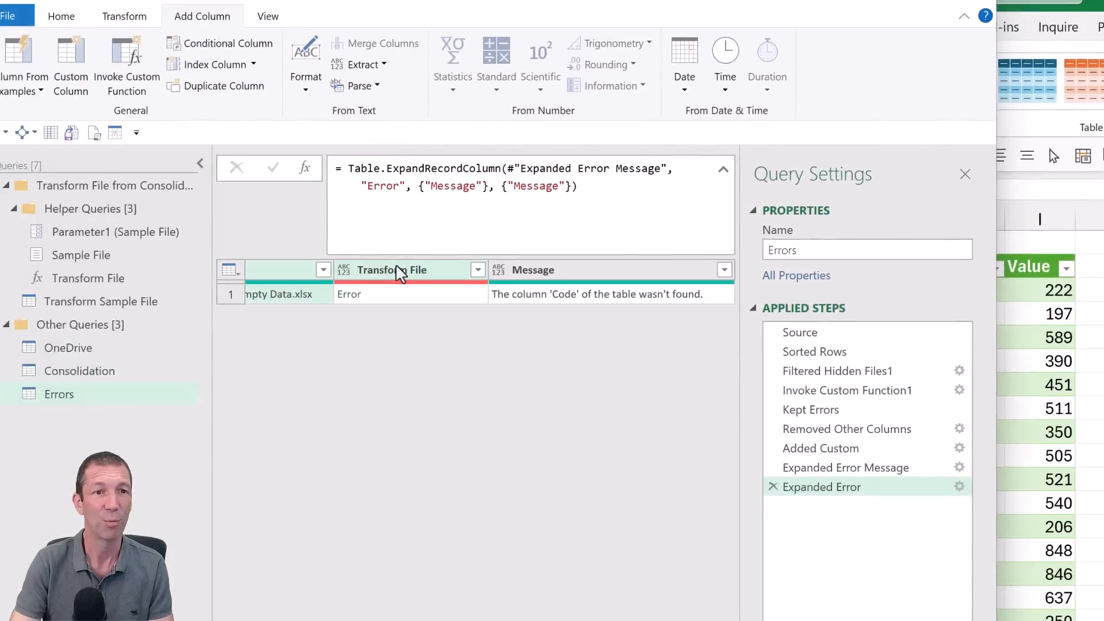
pyautogui.rightClick(147, 151)
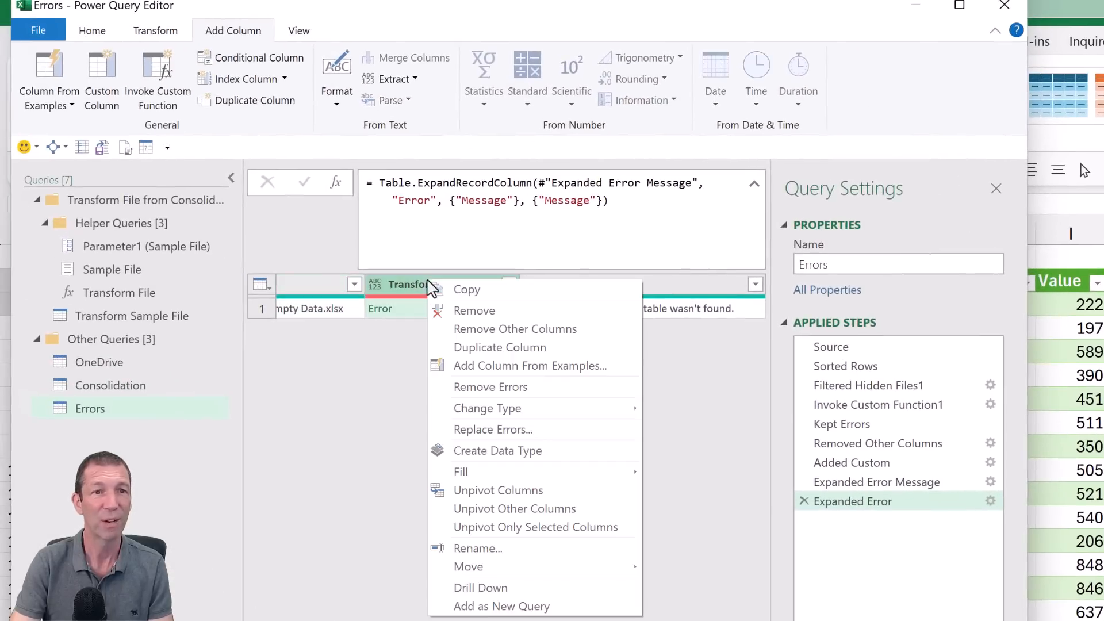
pyautogui.click(493, 313)
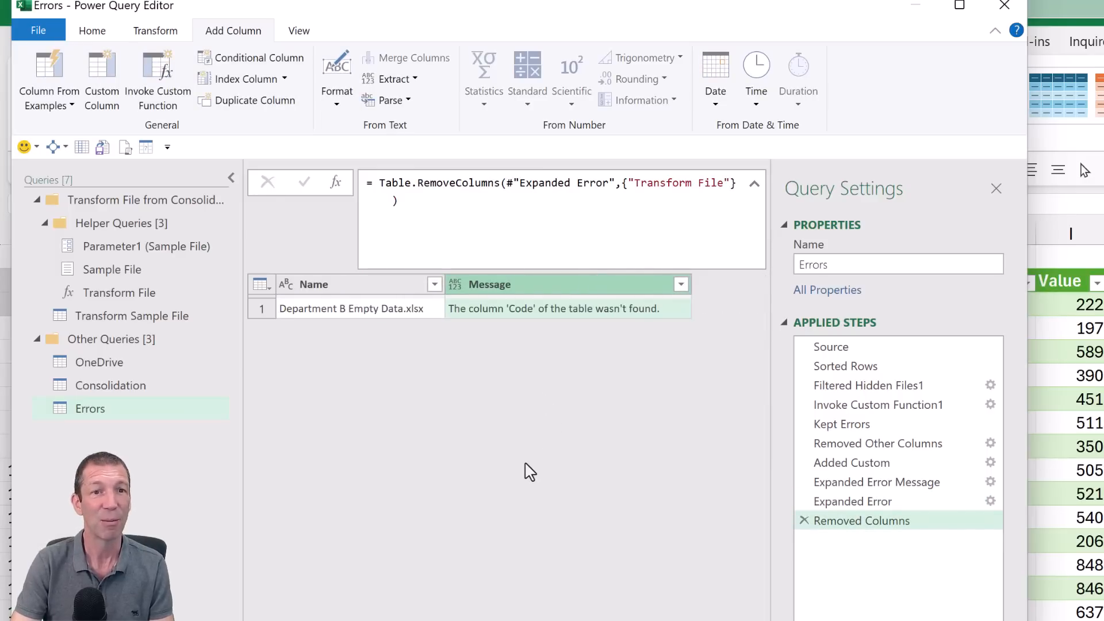
pyautogui.click(92, 30)
pyautogui.click(38, 68)
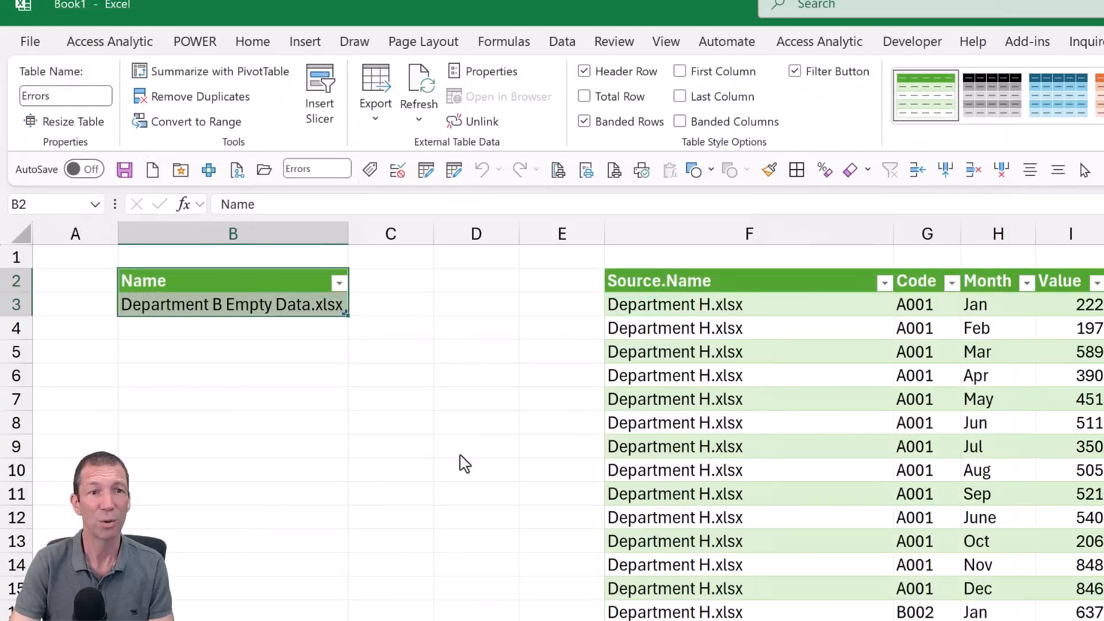